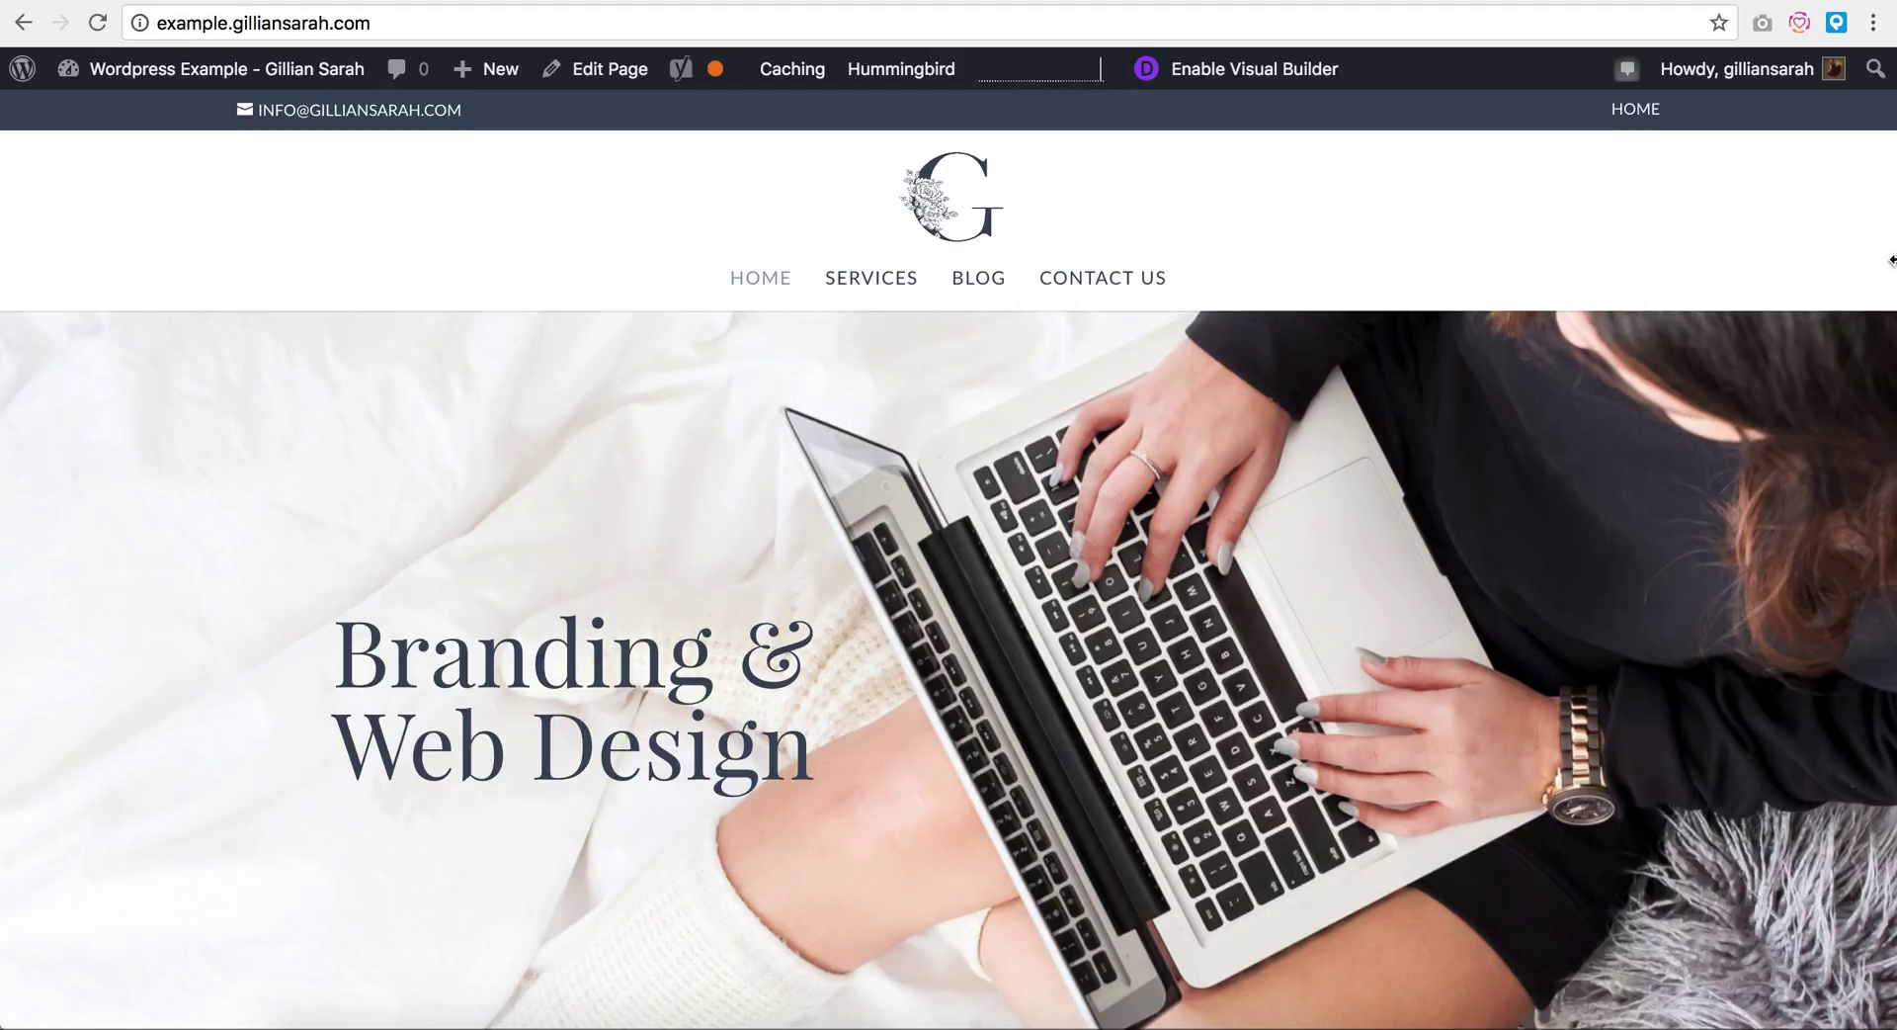
# Step: Narrow the browser window to roughly tablet width and review how the home page's layout adapts
pyautogui.moveTo(1883, 258); pyautogui.dragTo(1176, 263)
pyautogui.scroll(-3, 1010, 445)
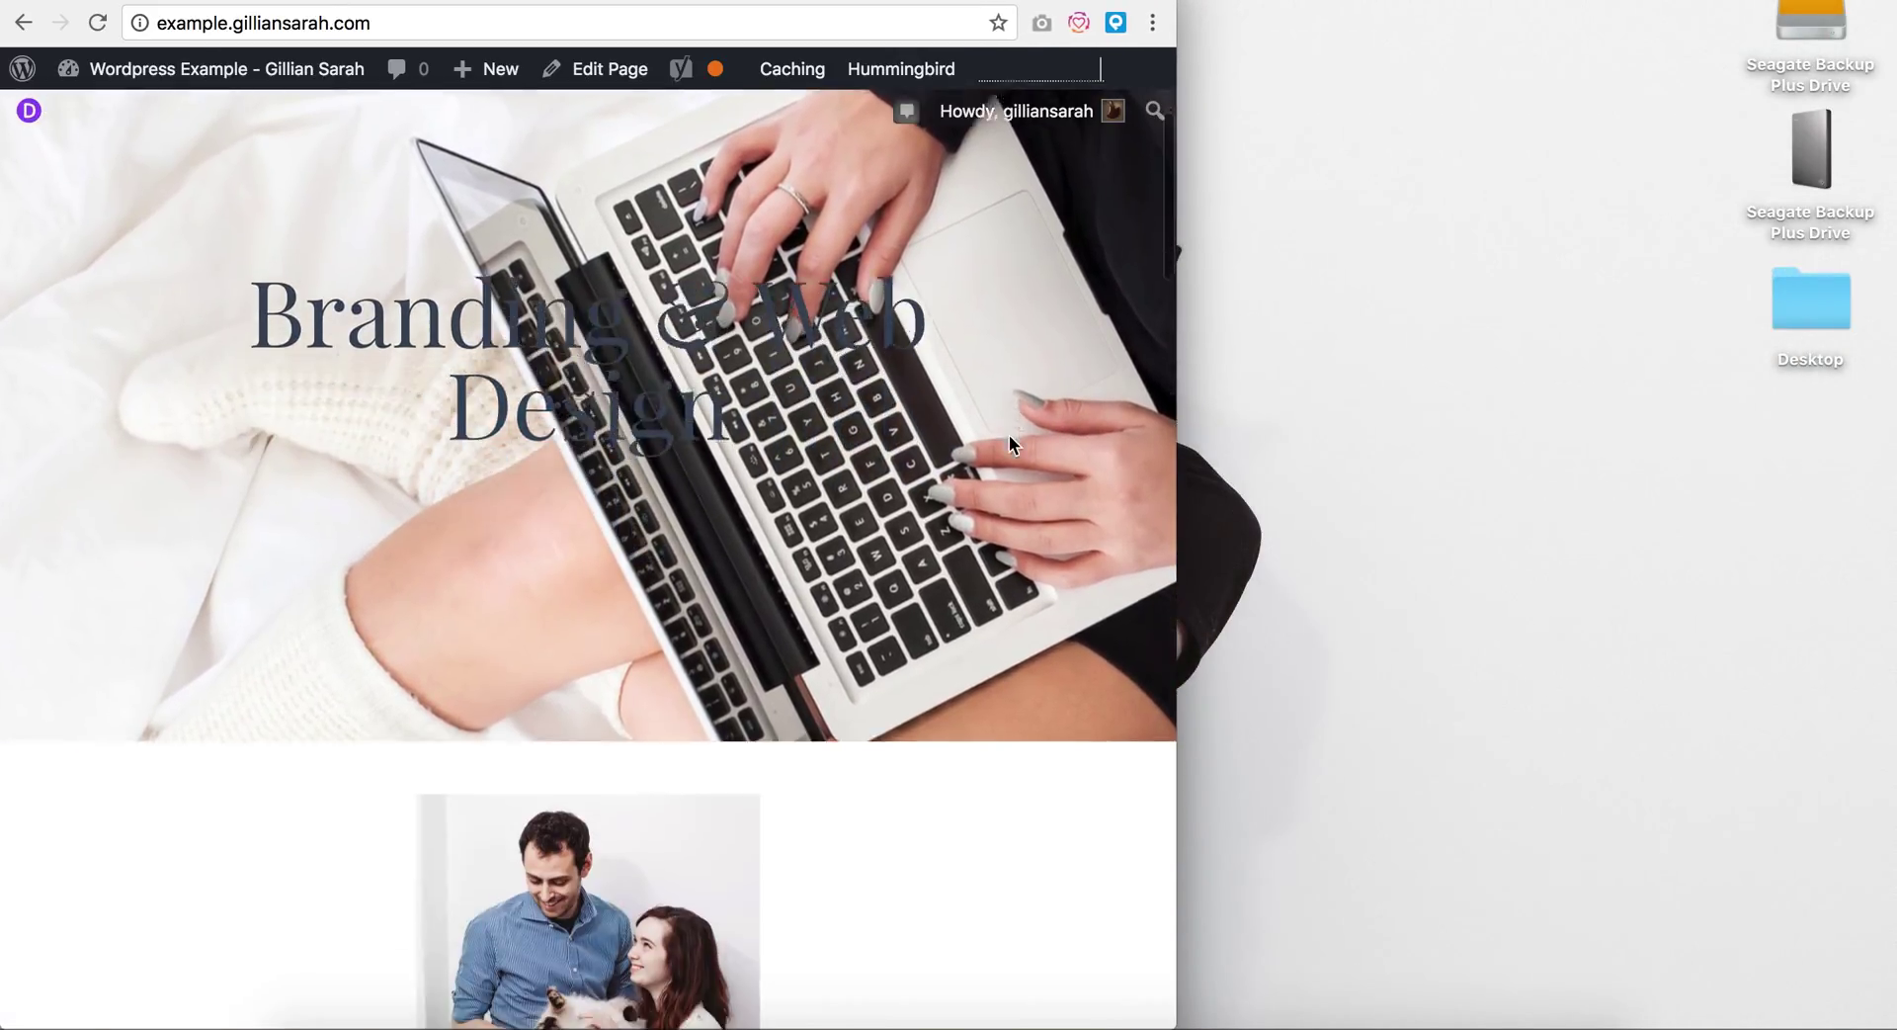
pyautogui.scroll(-10, 1010, 436)
pyautogui.scroll(-20, 1009, 445)
pyautogui.scroll(20, 1010, 445)
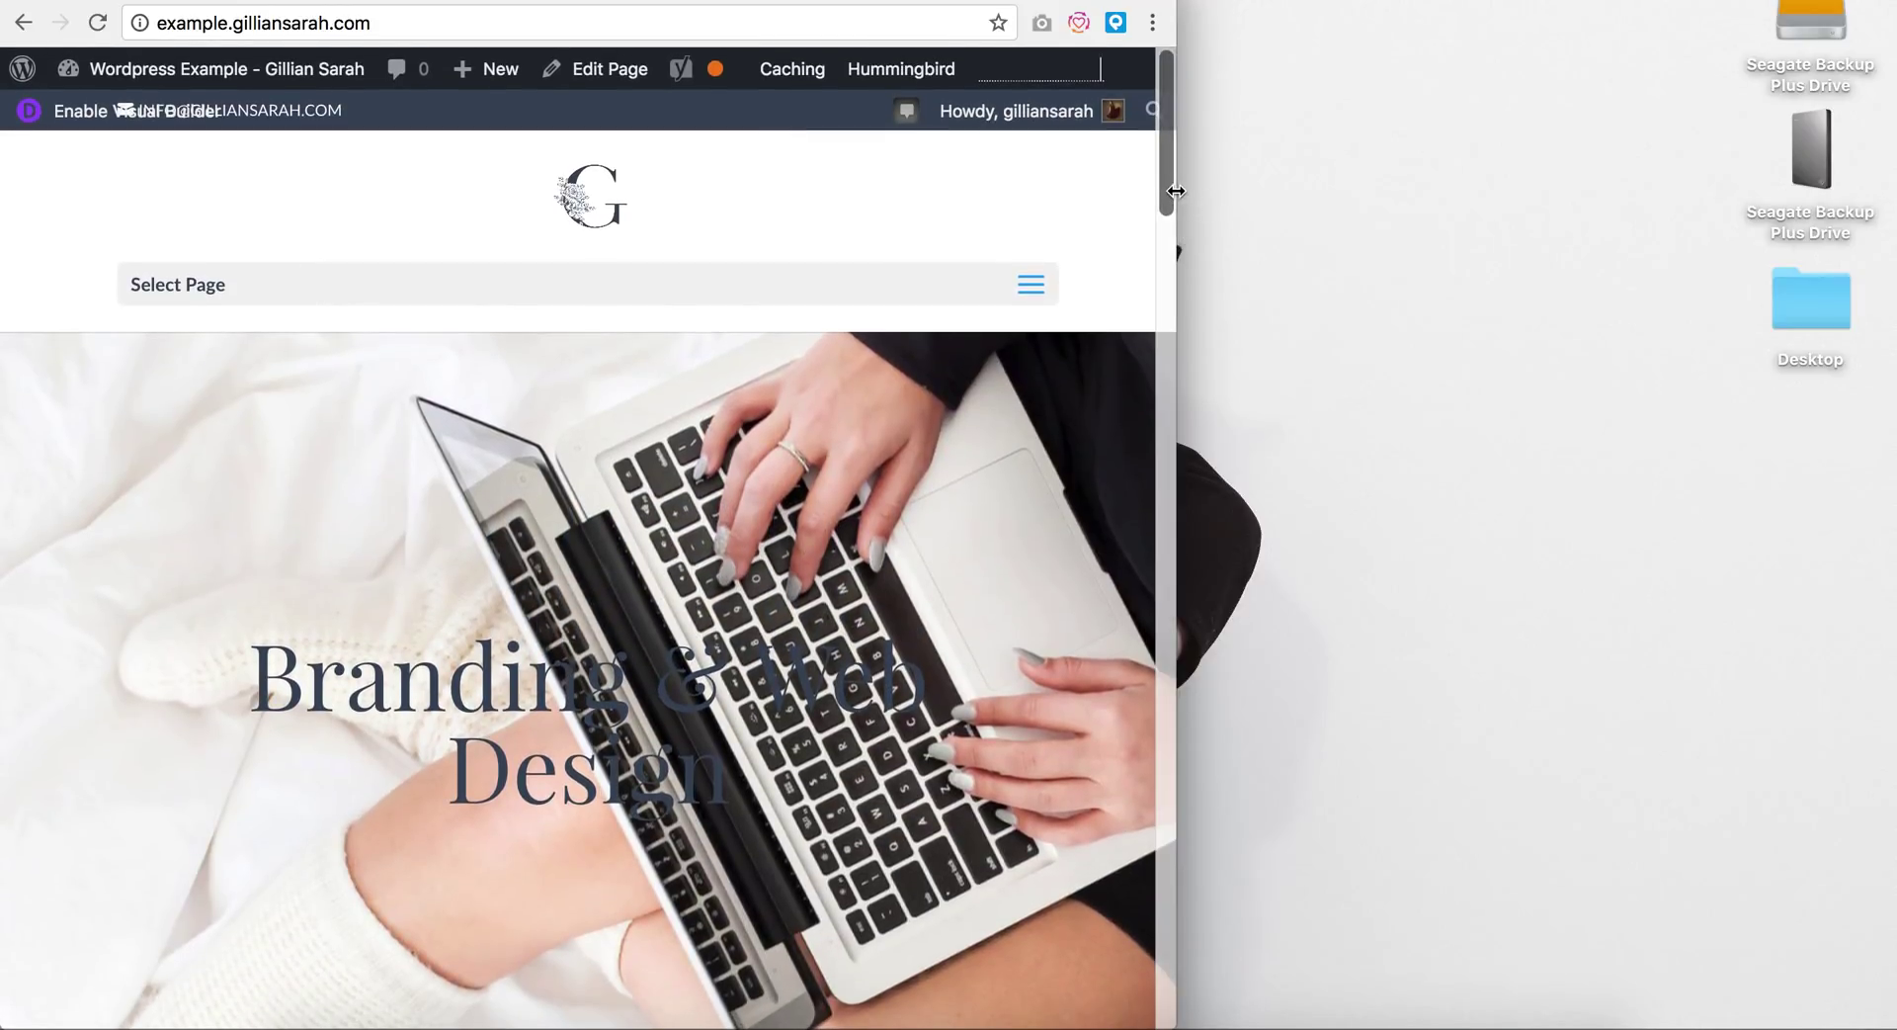
# Step: Review the hero heading, intro text and packages on the home page at phone width, and restore the full browser width
pyautogui.moveTo(1176, 190); pyautogui.dragTo(527, 190)
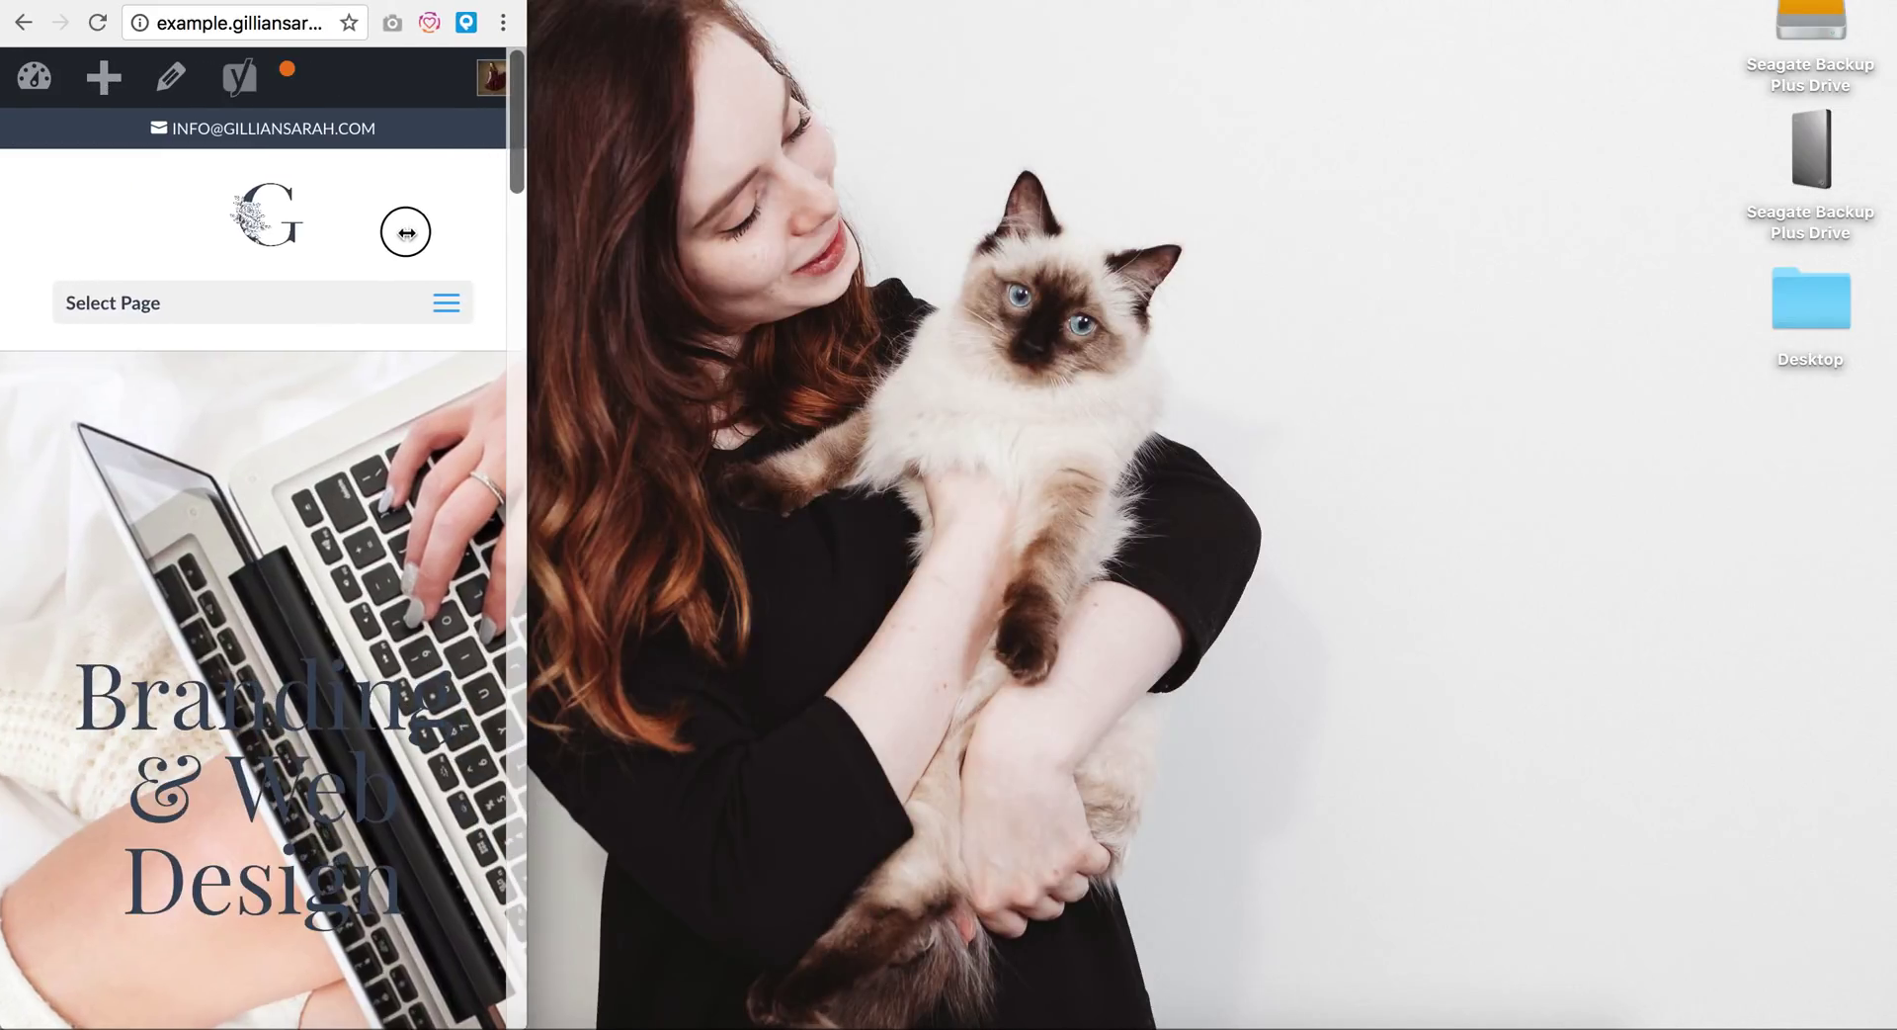
pyautogui.scroll(-5, 443, 240)
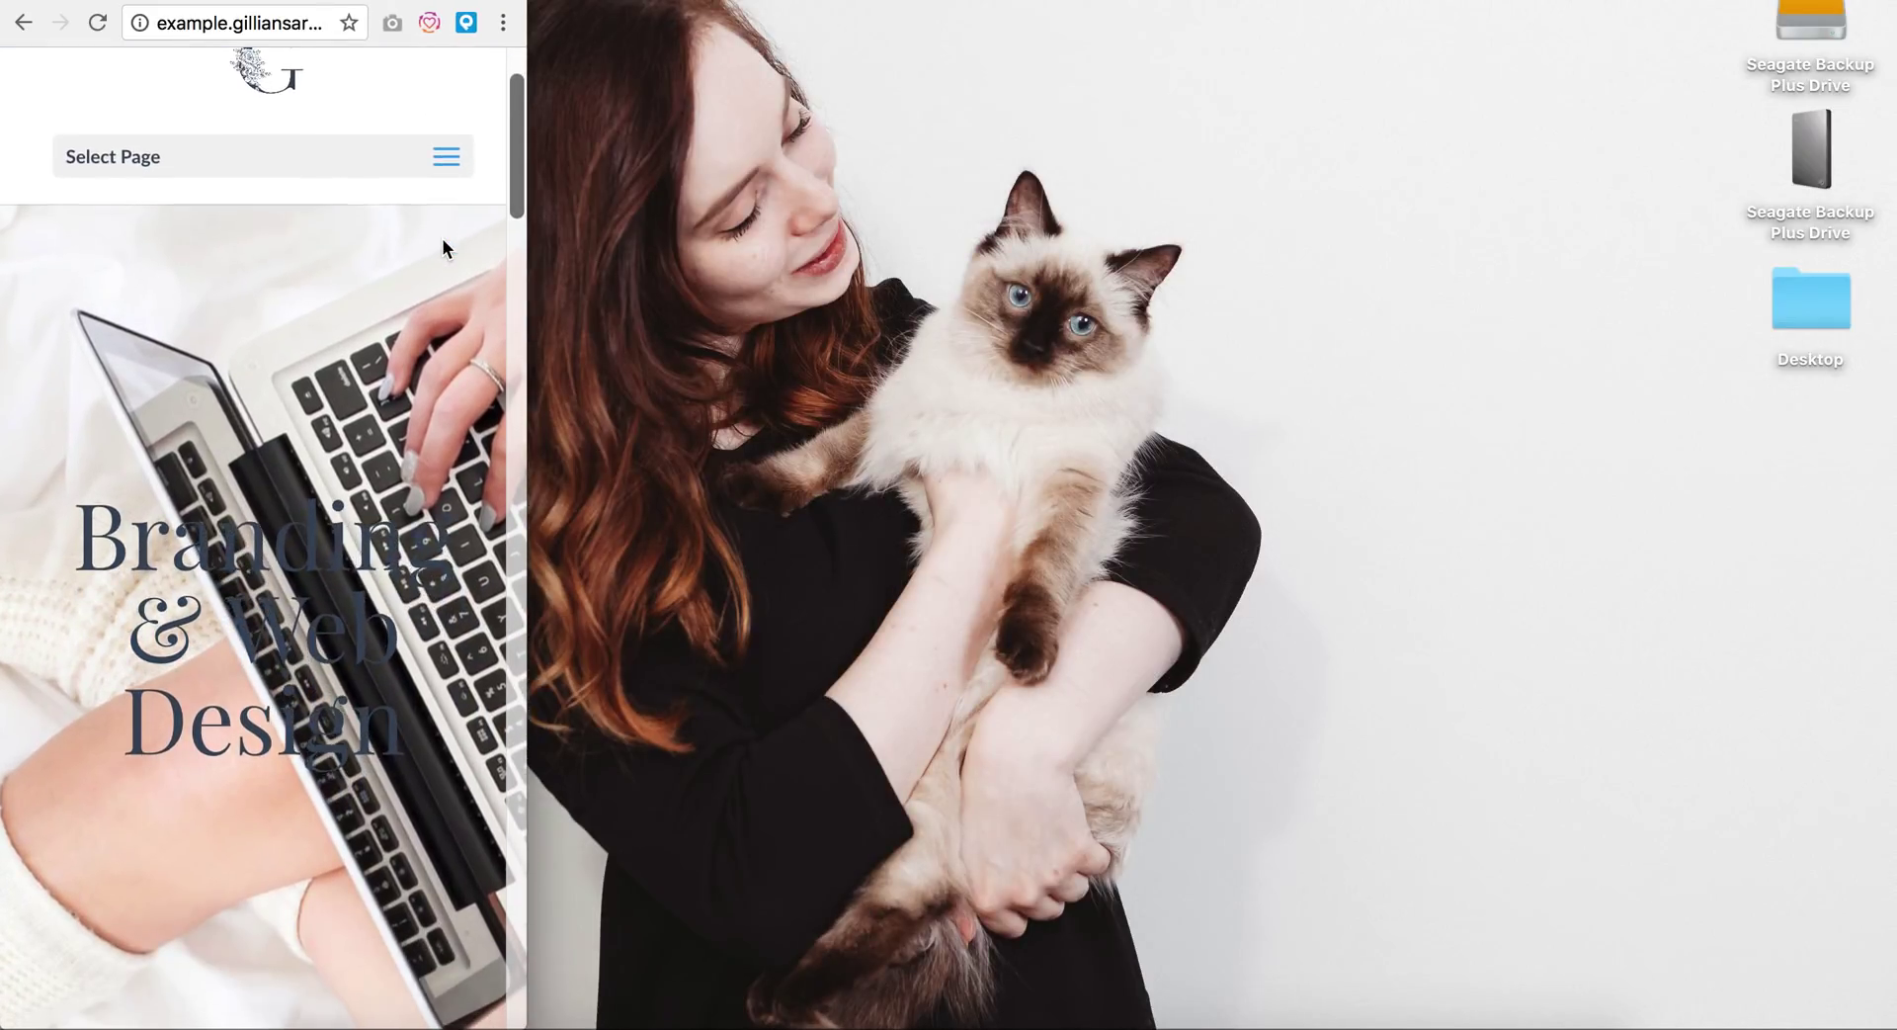
pyautogui.scroll(-5, 442, 240)
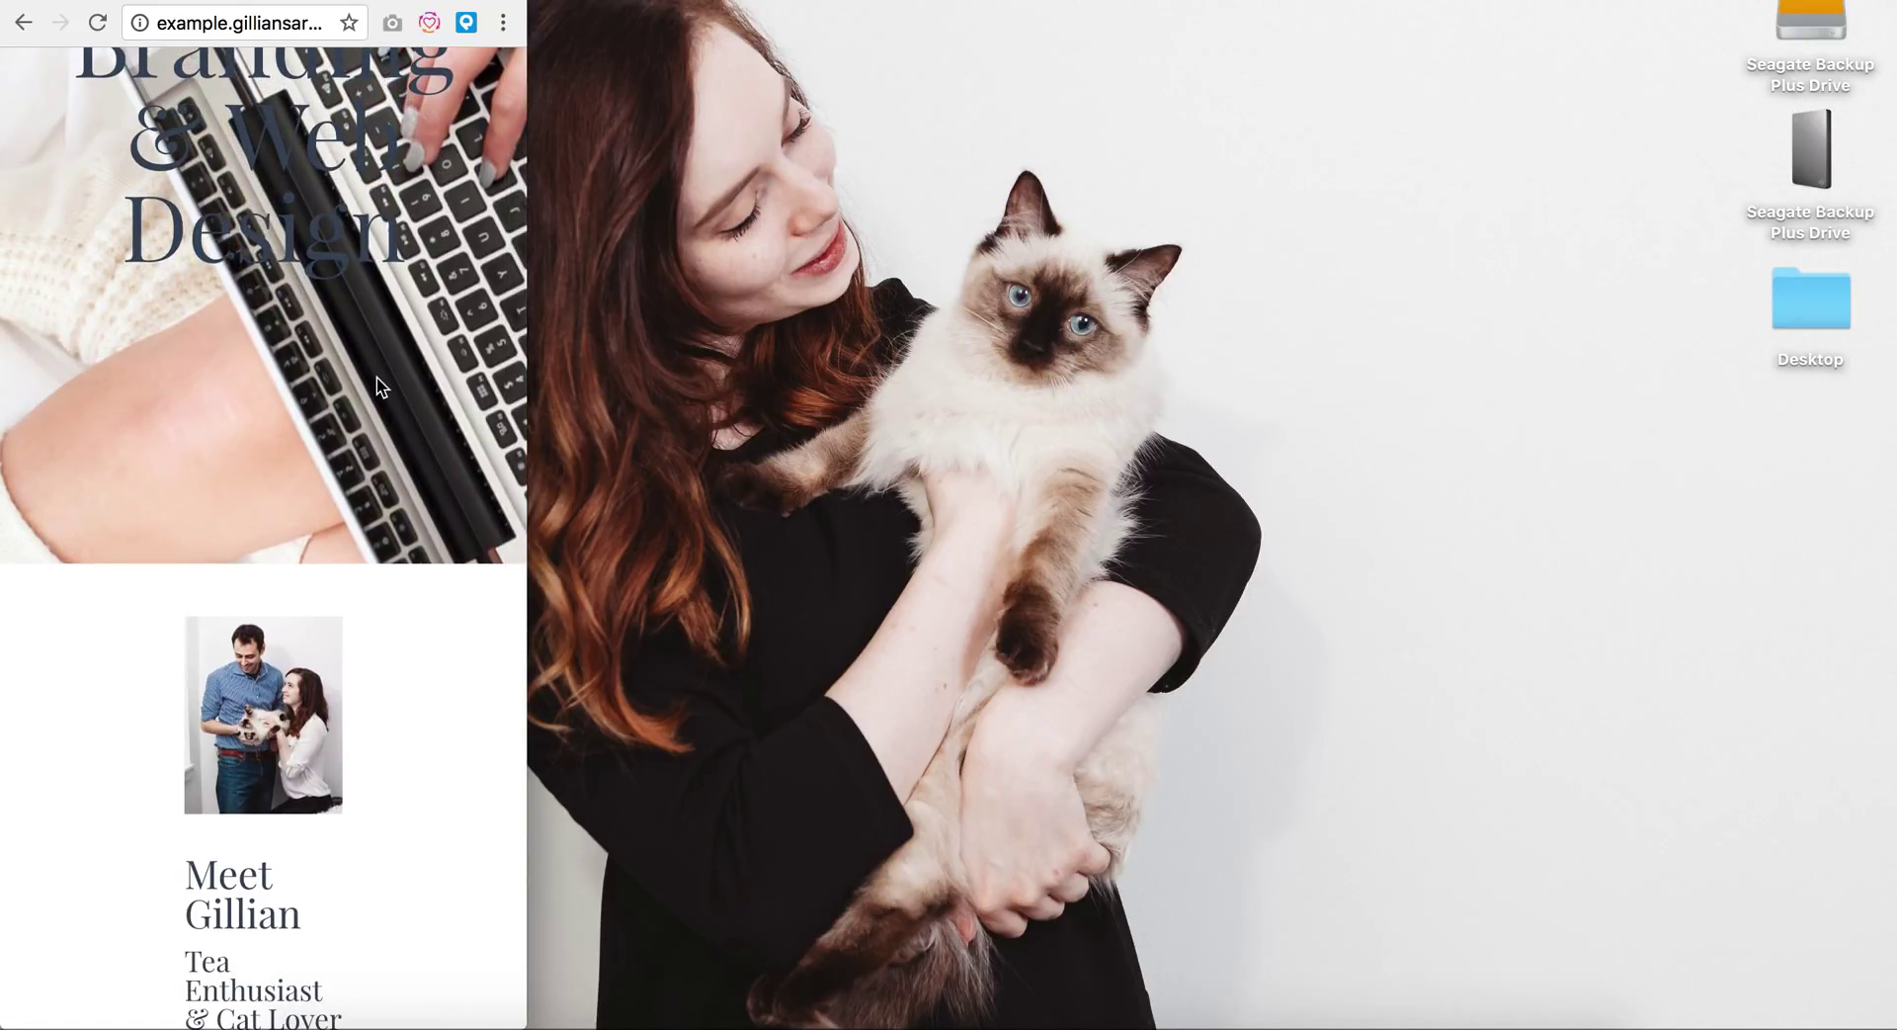
pyautogui.scroll(5, 376, 377)
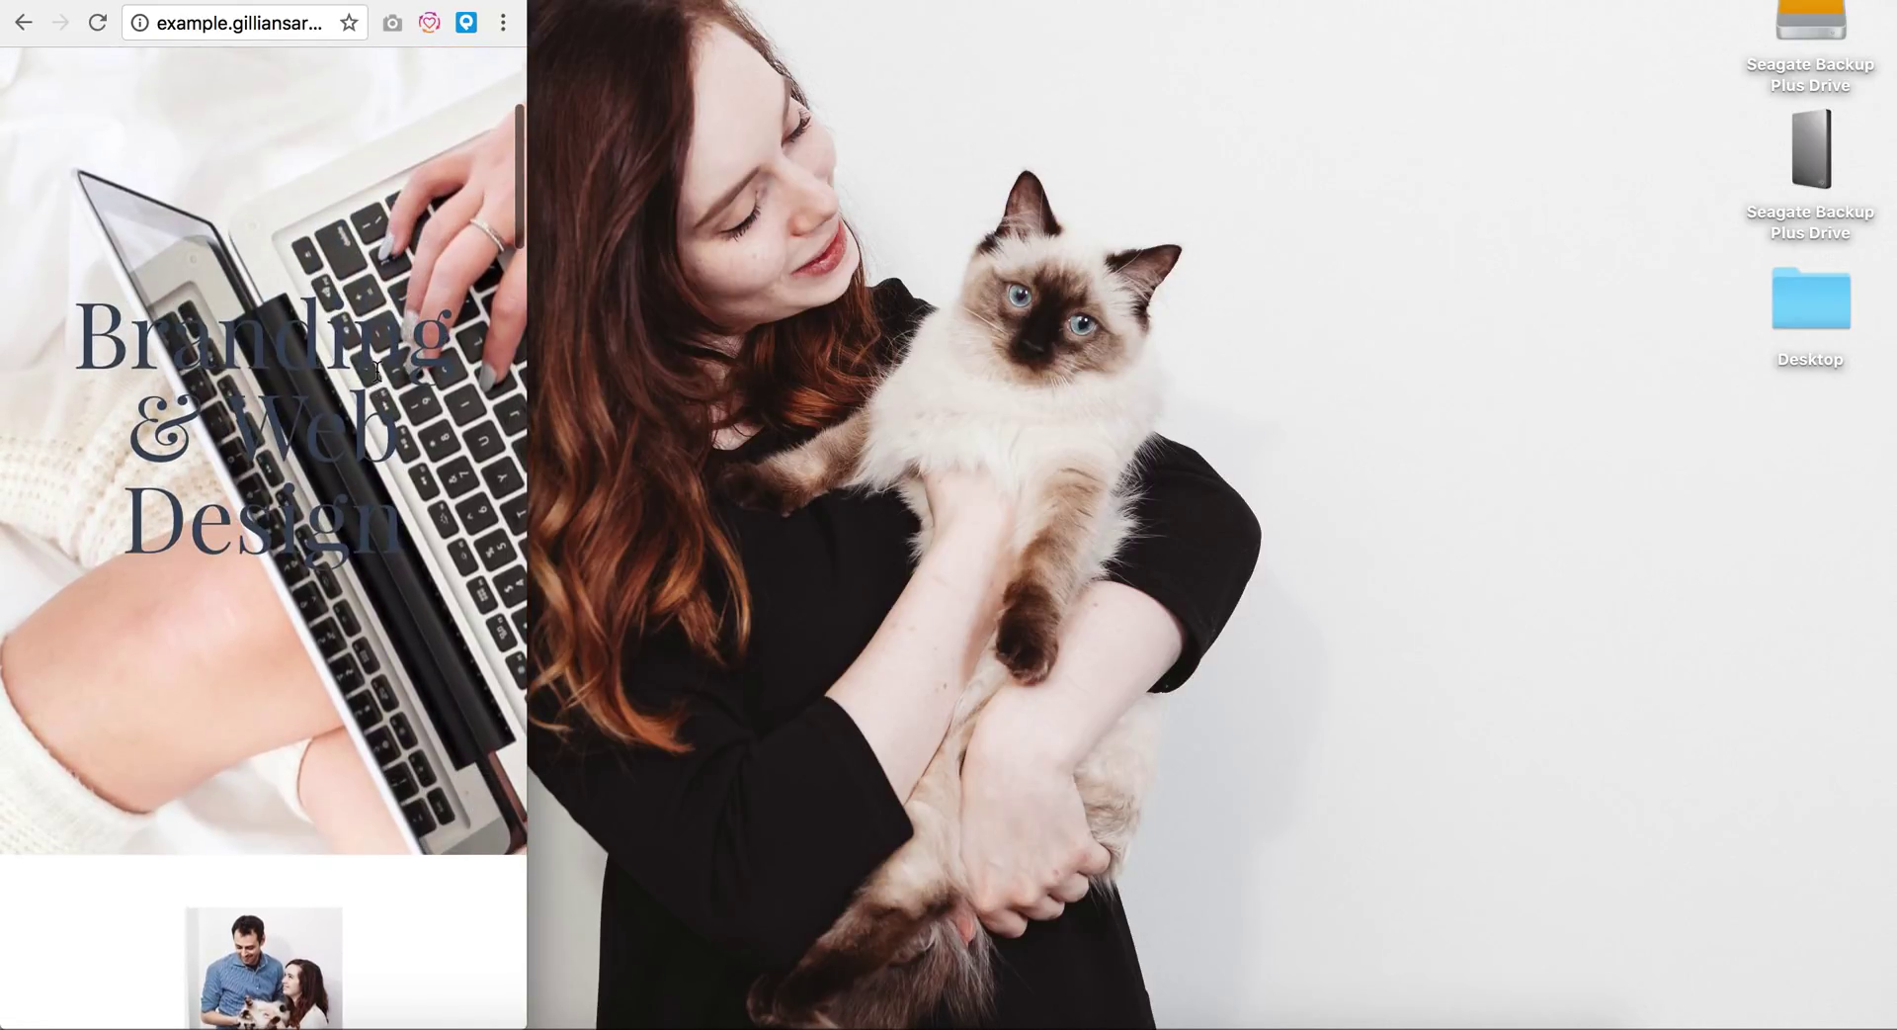
pyautogui.scroll(3, 312, 301)
pyautogui.scroll(-10, 317, 306)
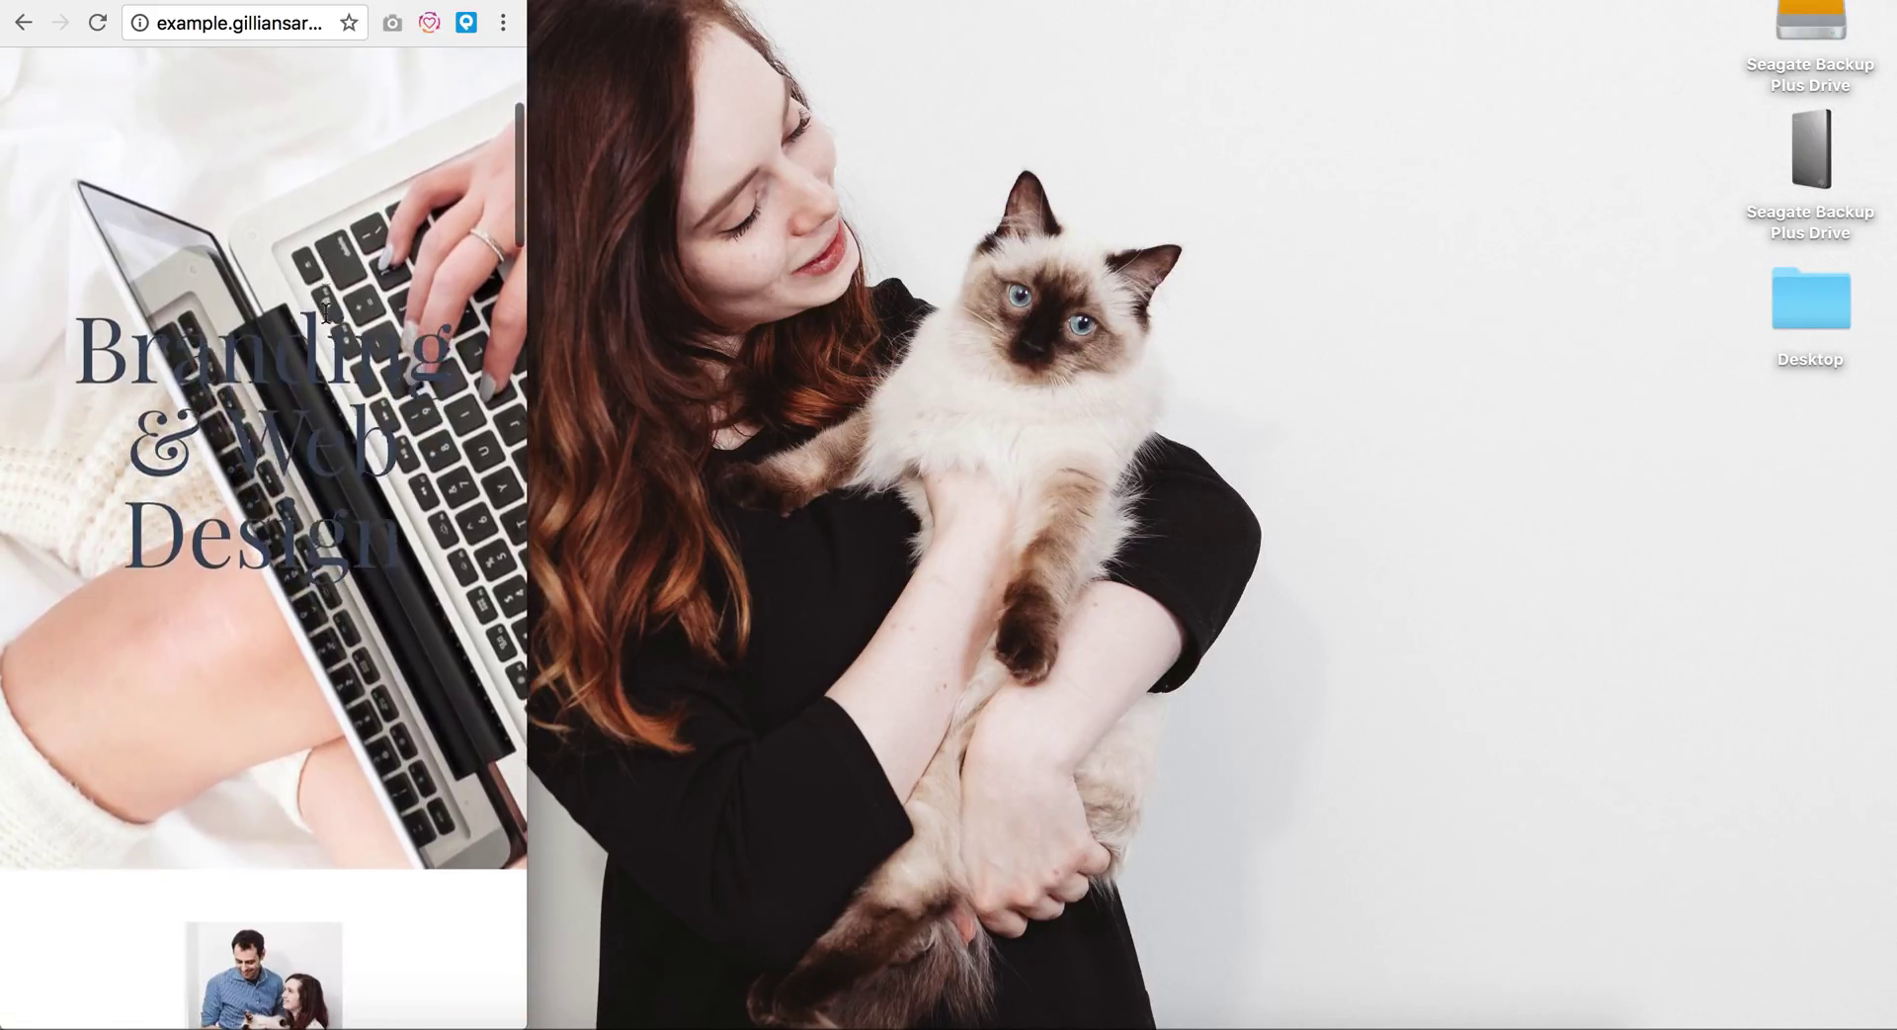
pyautogui.scroll(-2, 296, 296)
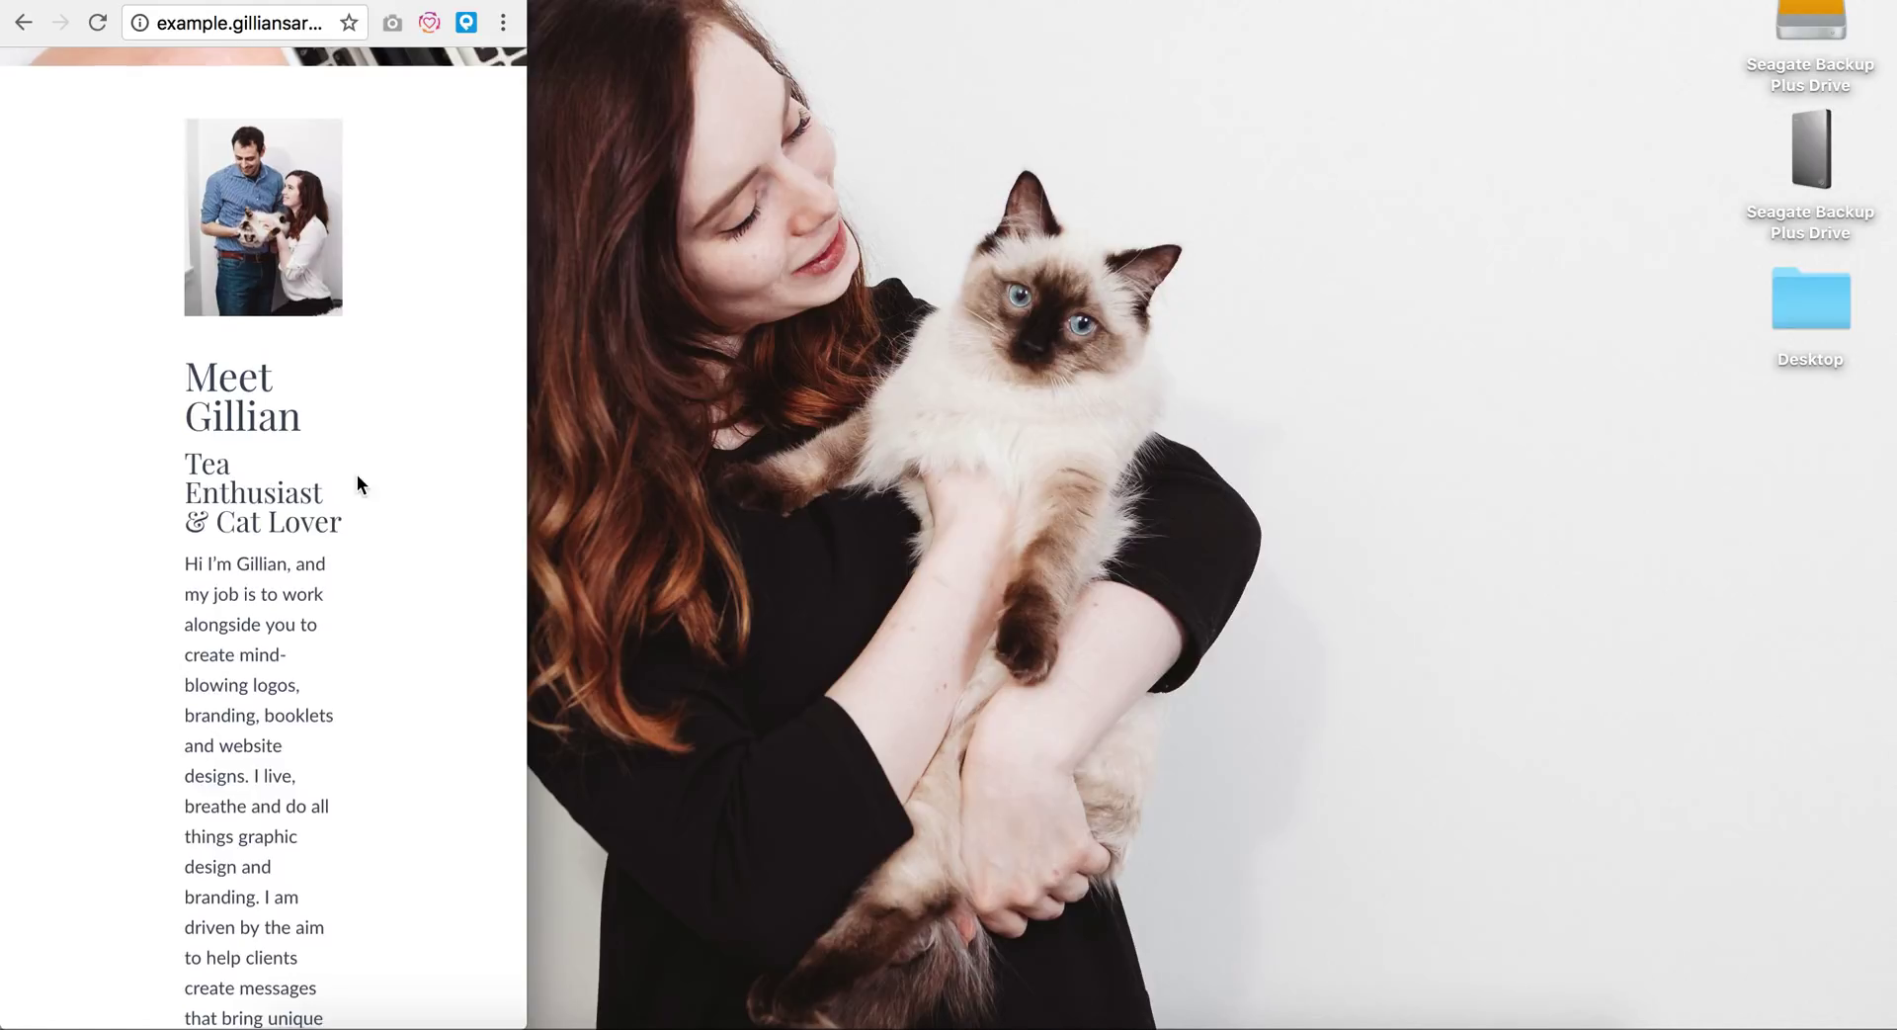
pyautogui.scroll(-2, 358, 479)
pyautogui.scroll(-20, 358, 482)
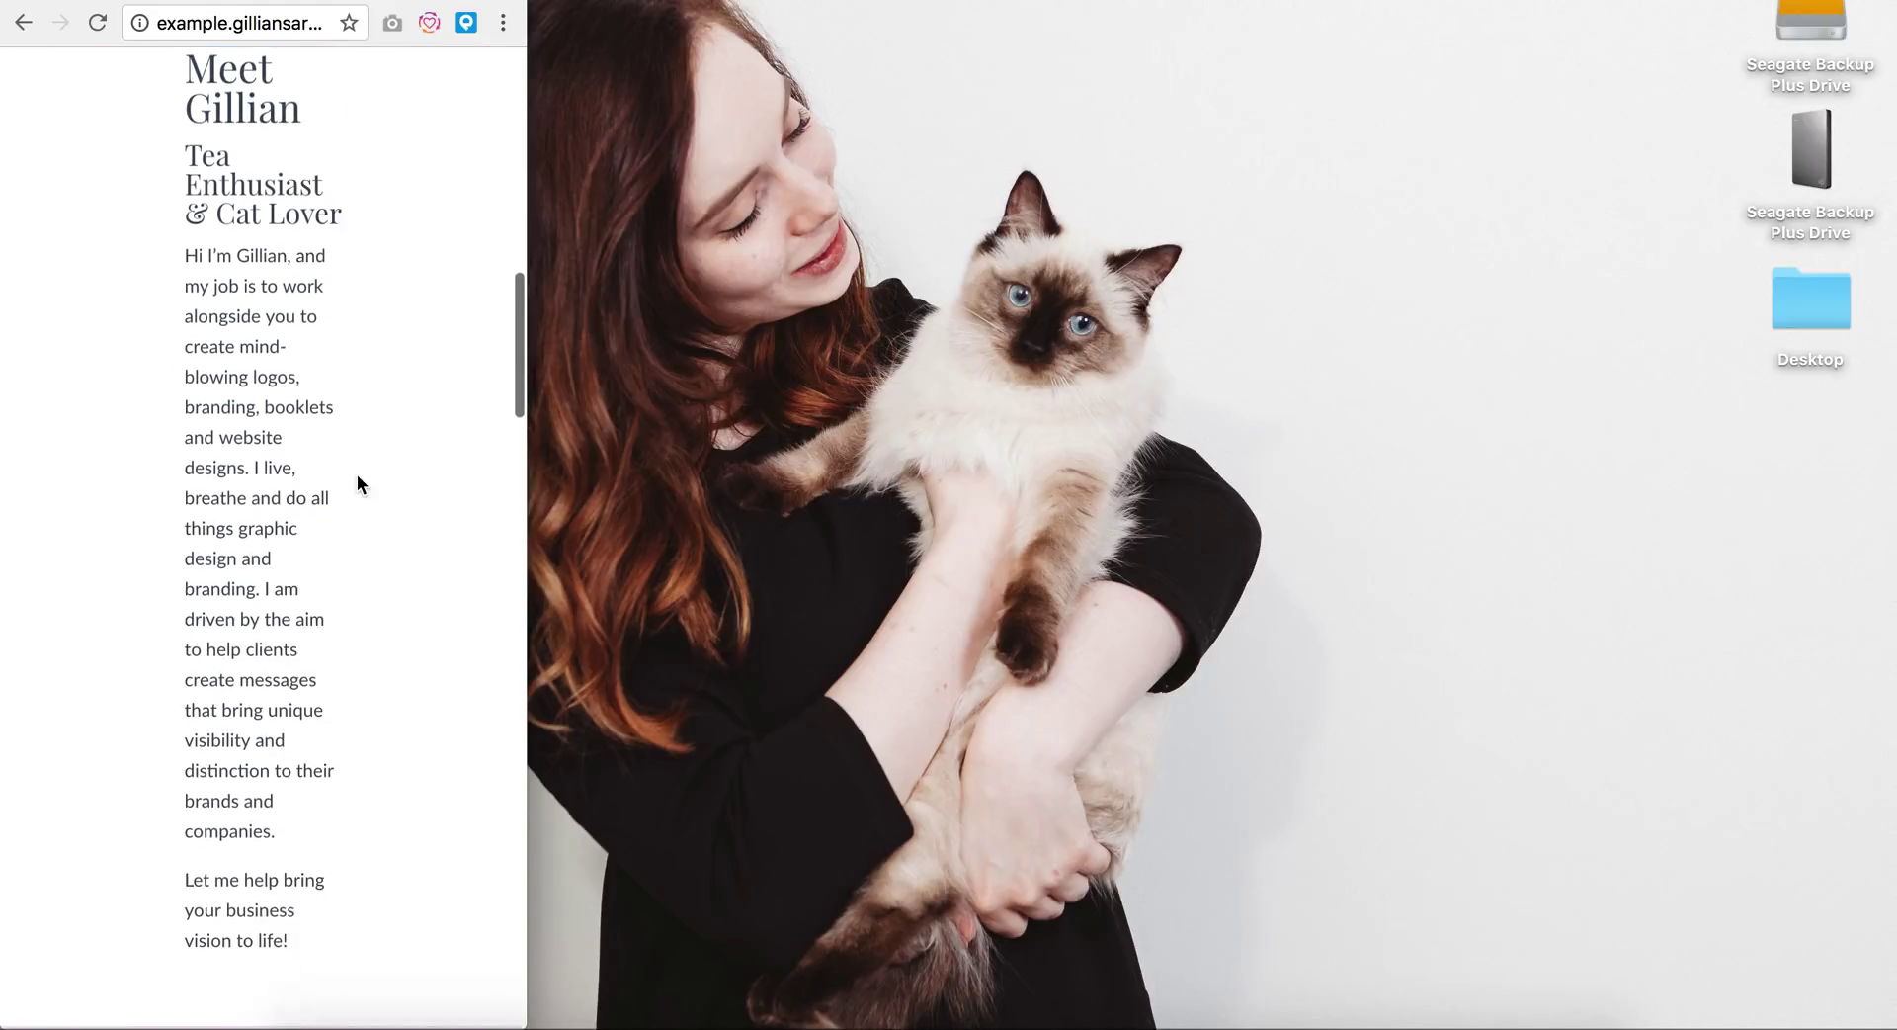
pyautogui.scroll(-20, 358, 482)
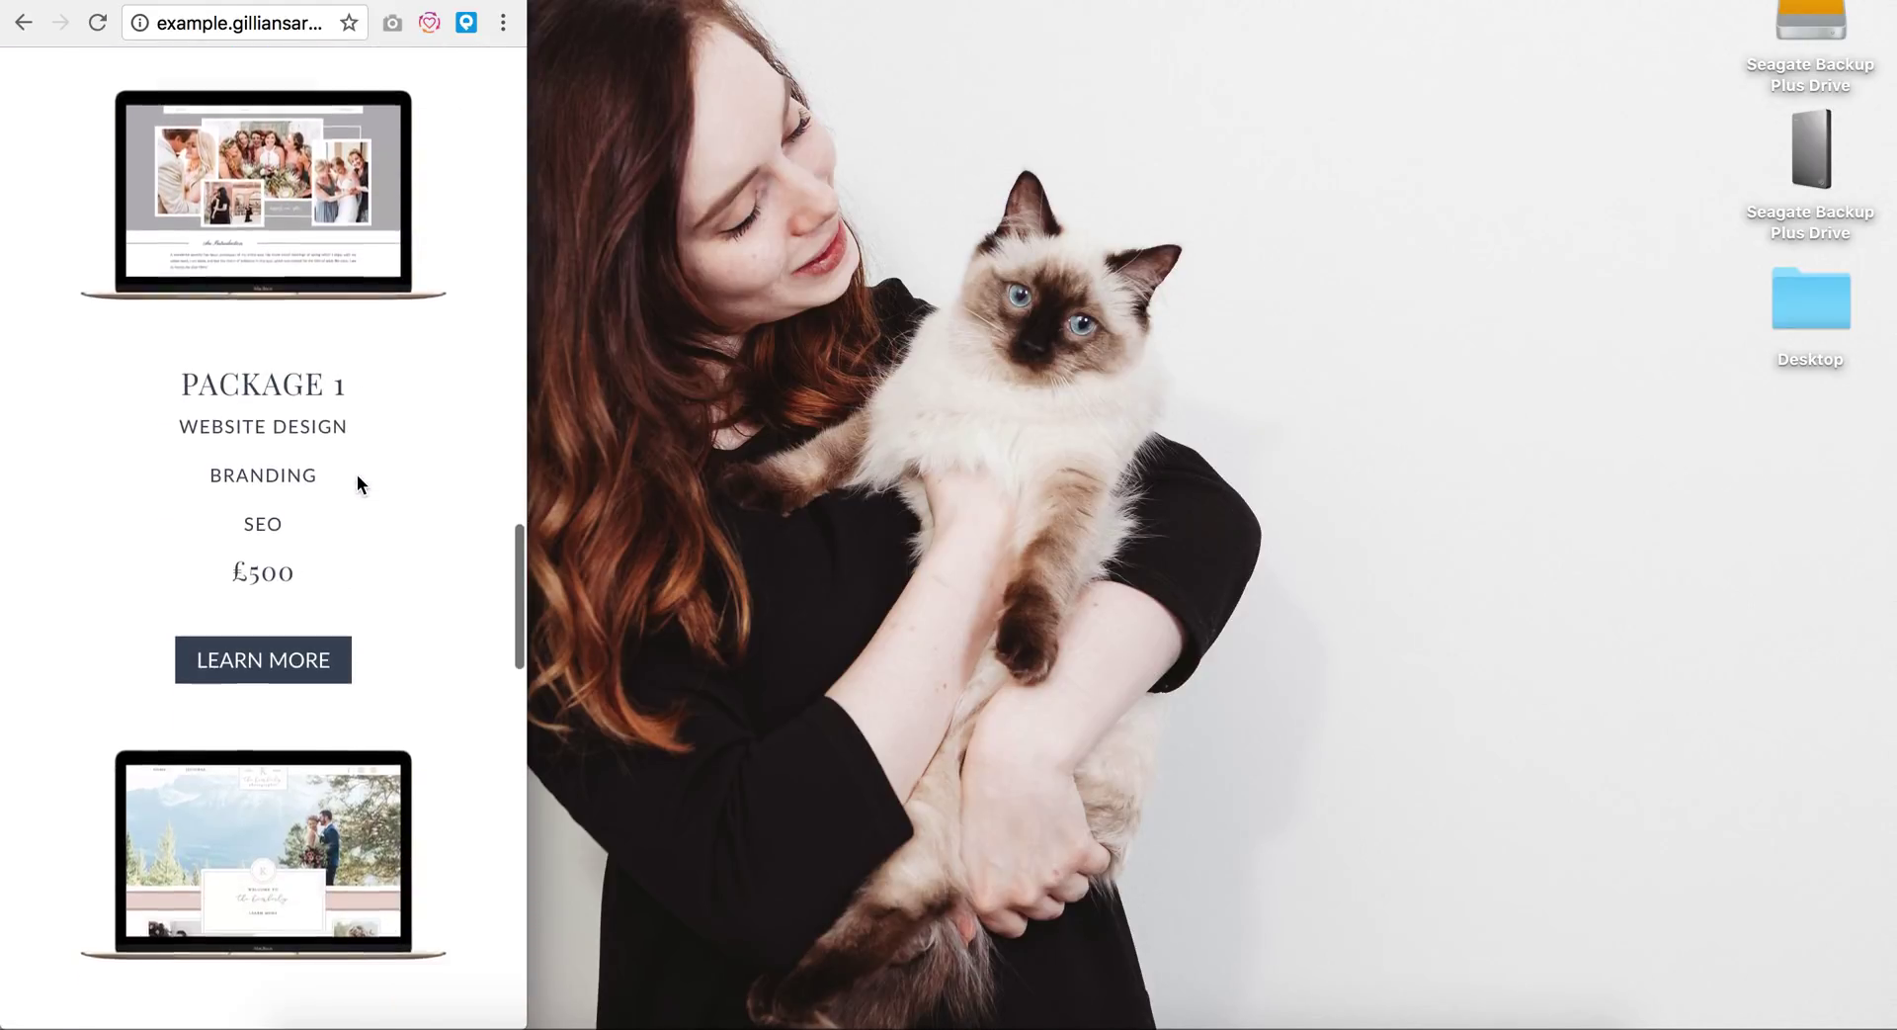
pyautogui.scroll(20, 358, 472)
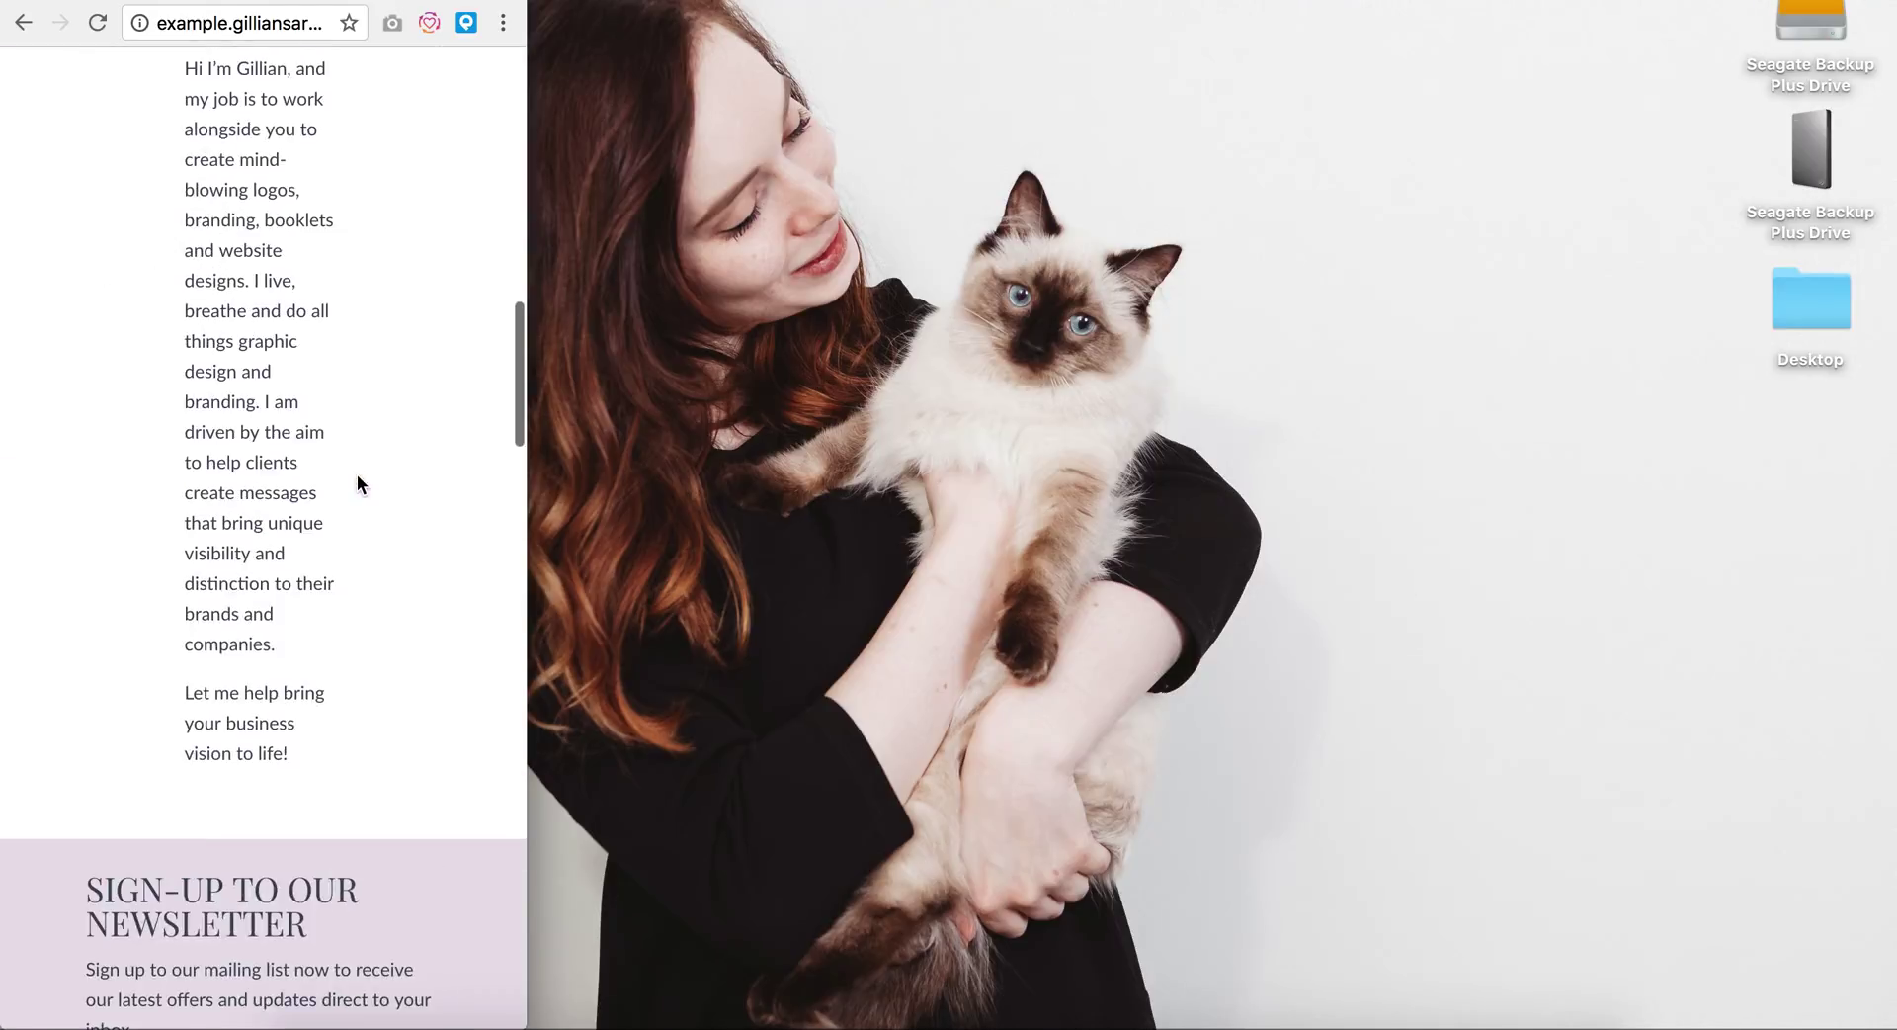
pyautogui.moveTo(527, 182); pyautogui.dragTo(1890, 269)
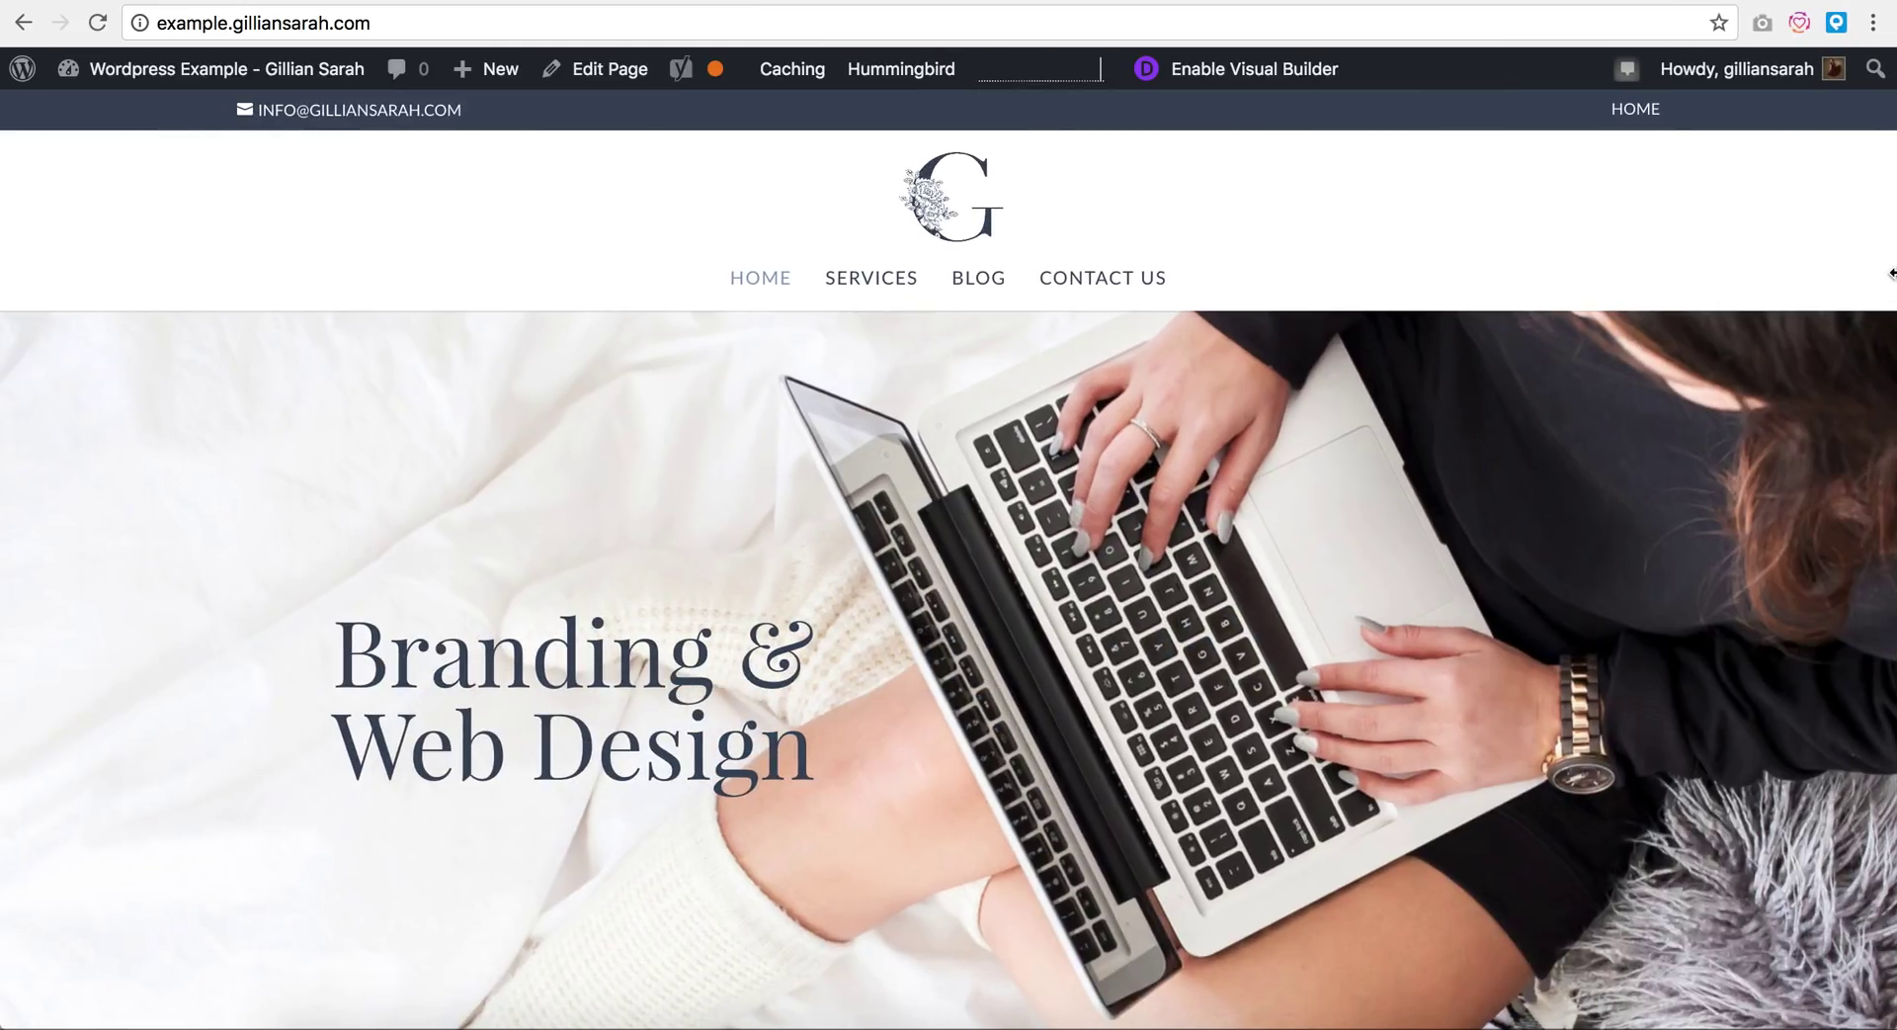
# Step: Enable the Visual Builder for the home page and switch its preview to phone view
pyautogui.click(1248, 73)
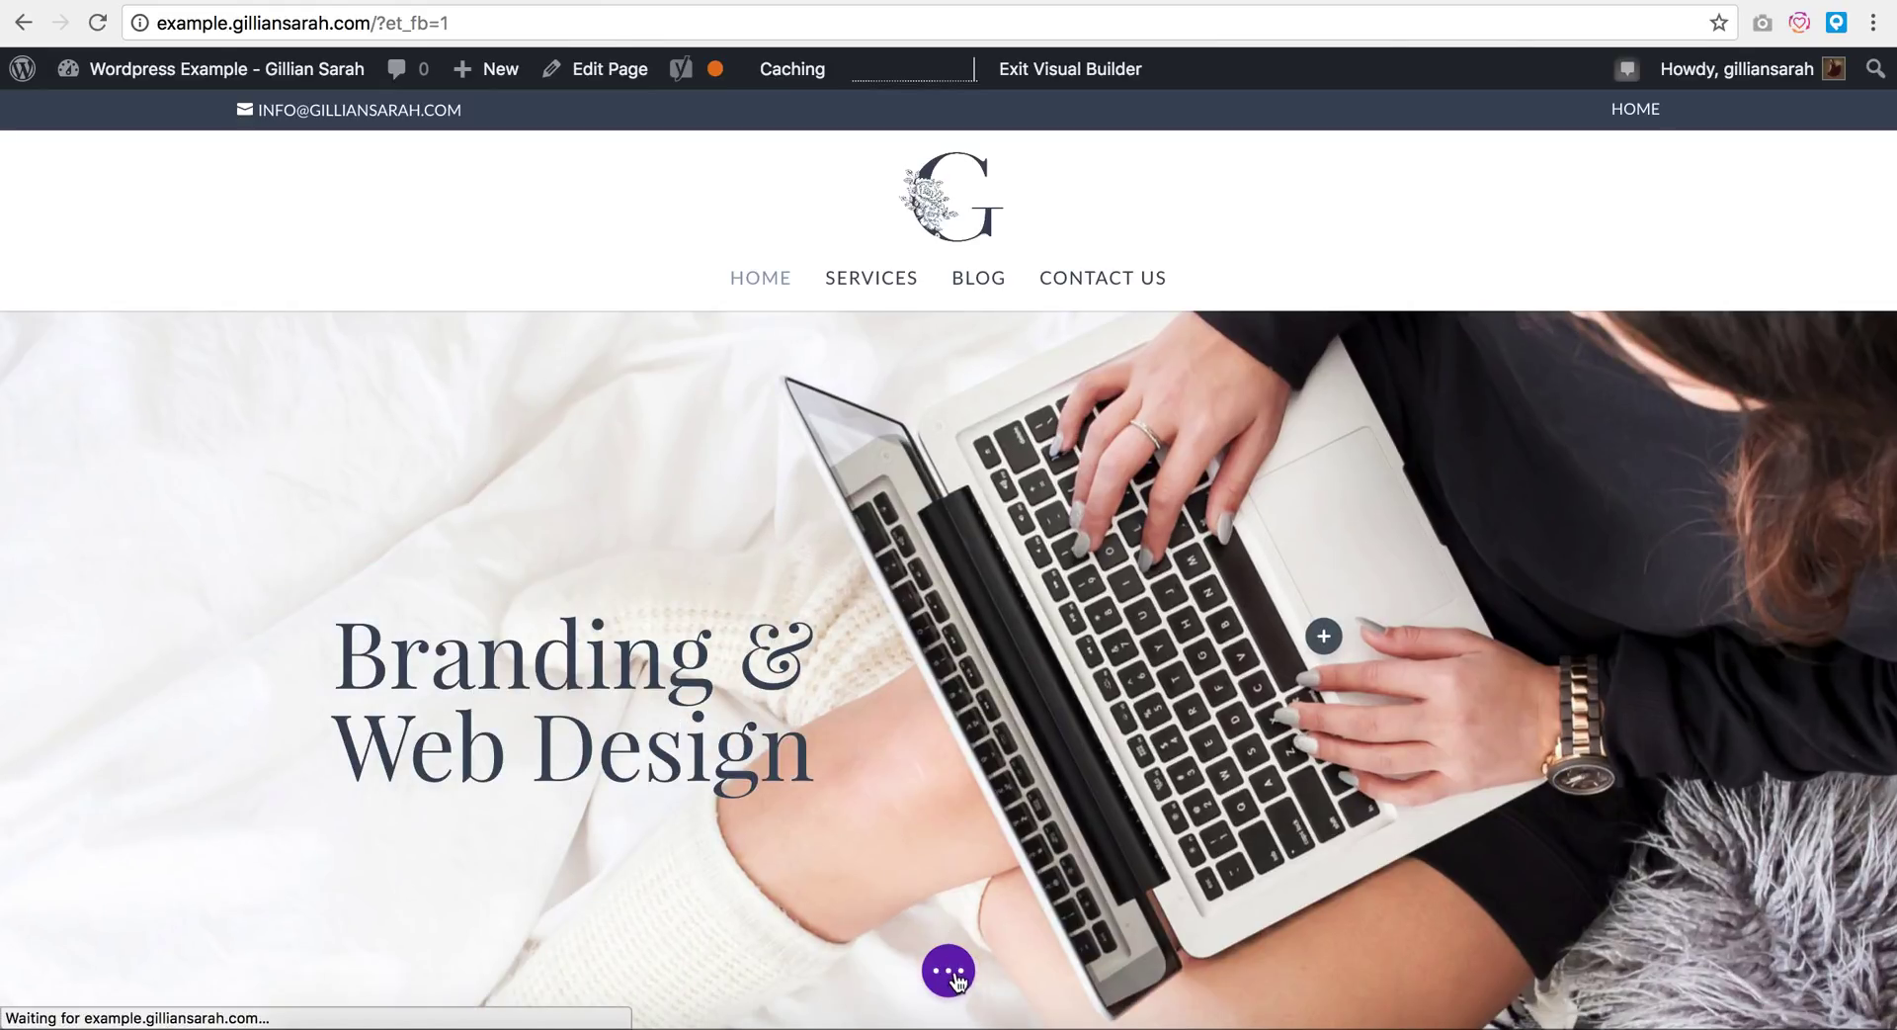
pyautogui.click(953, 971)
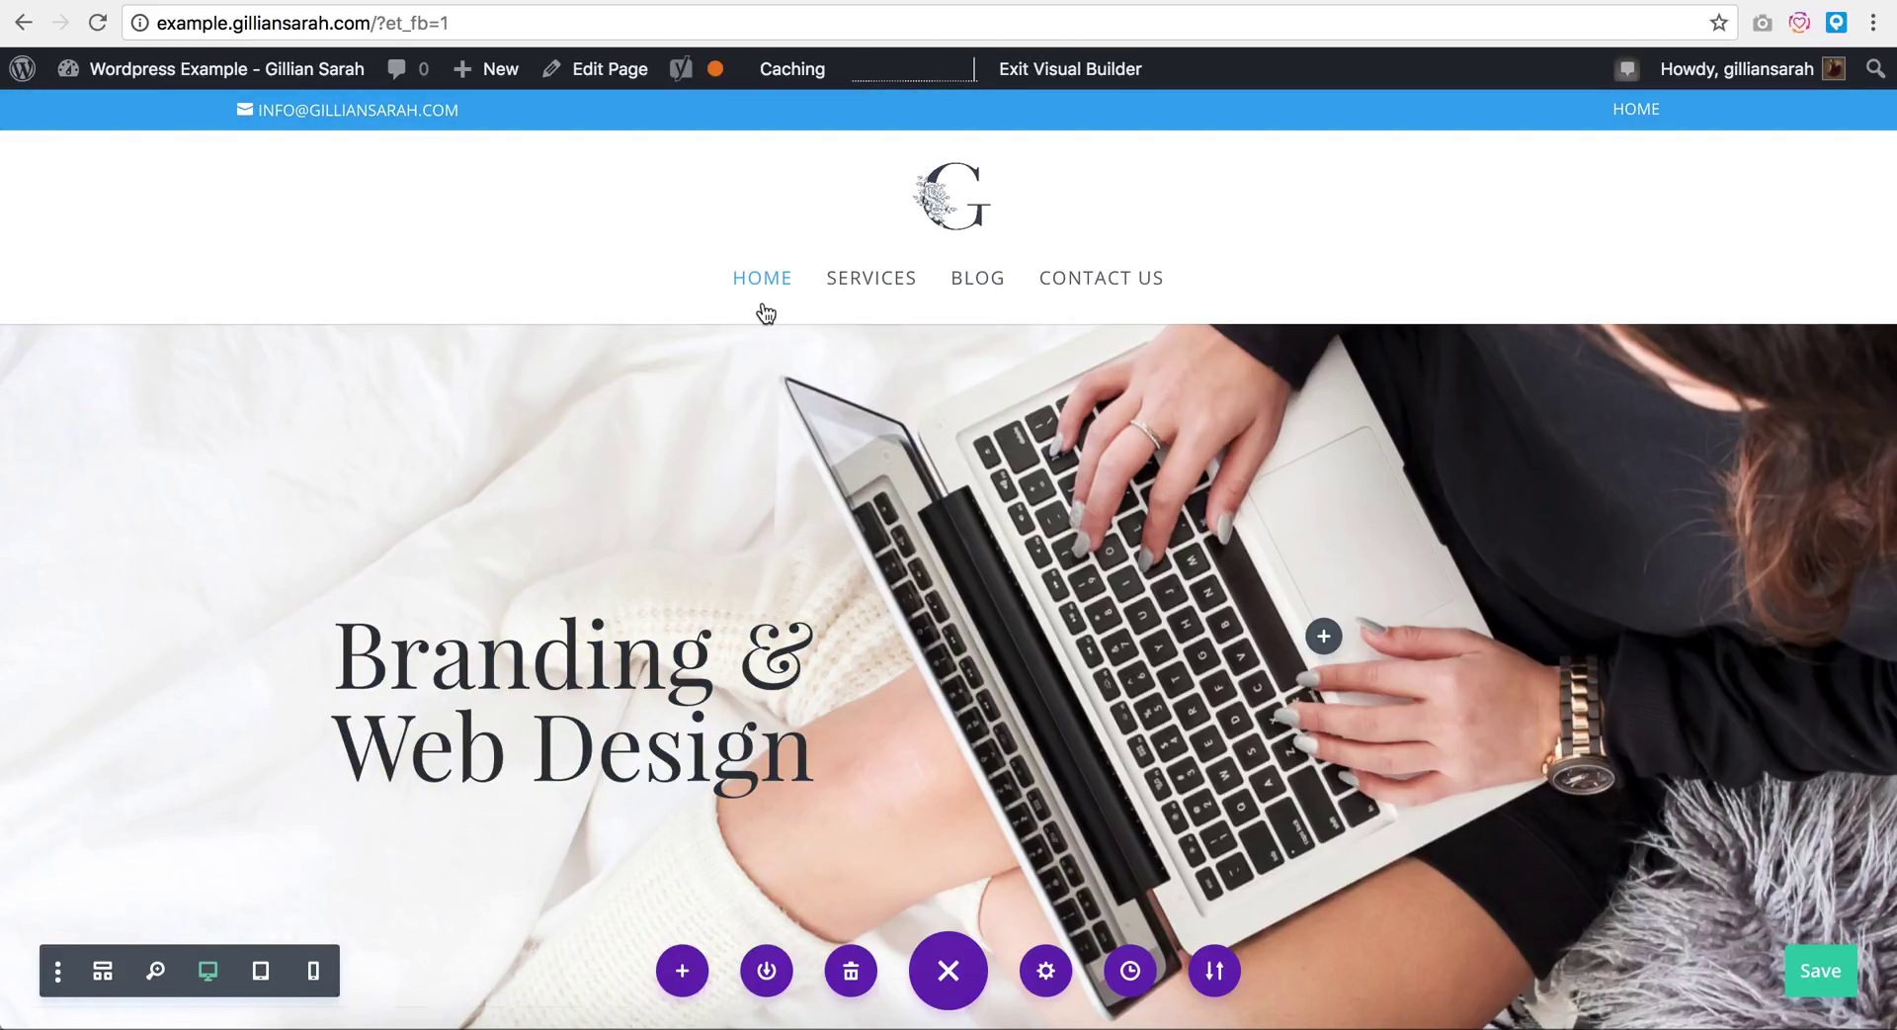
pyautogui.moveTo(740, 362)
pyautogui.click(265, 976)
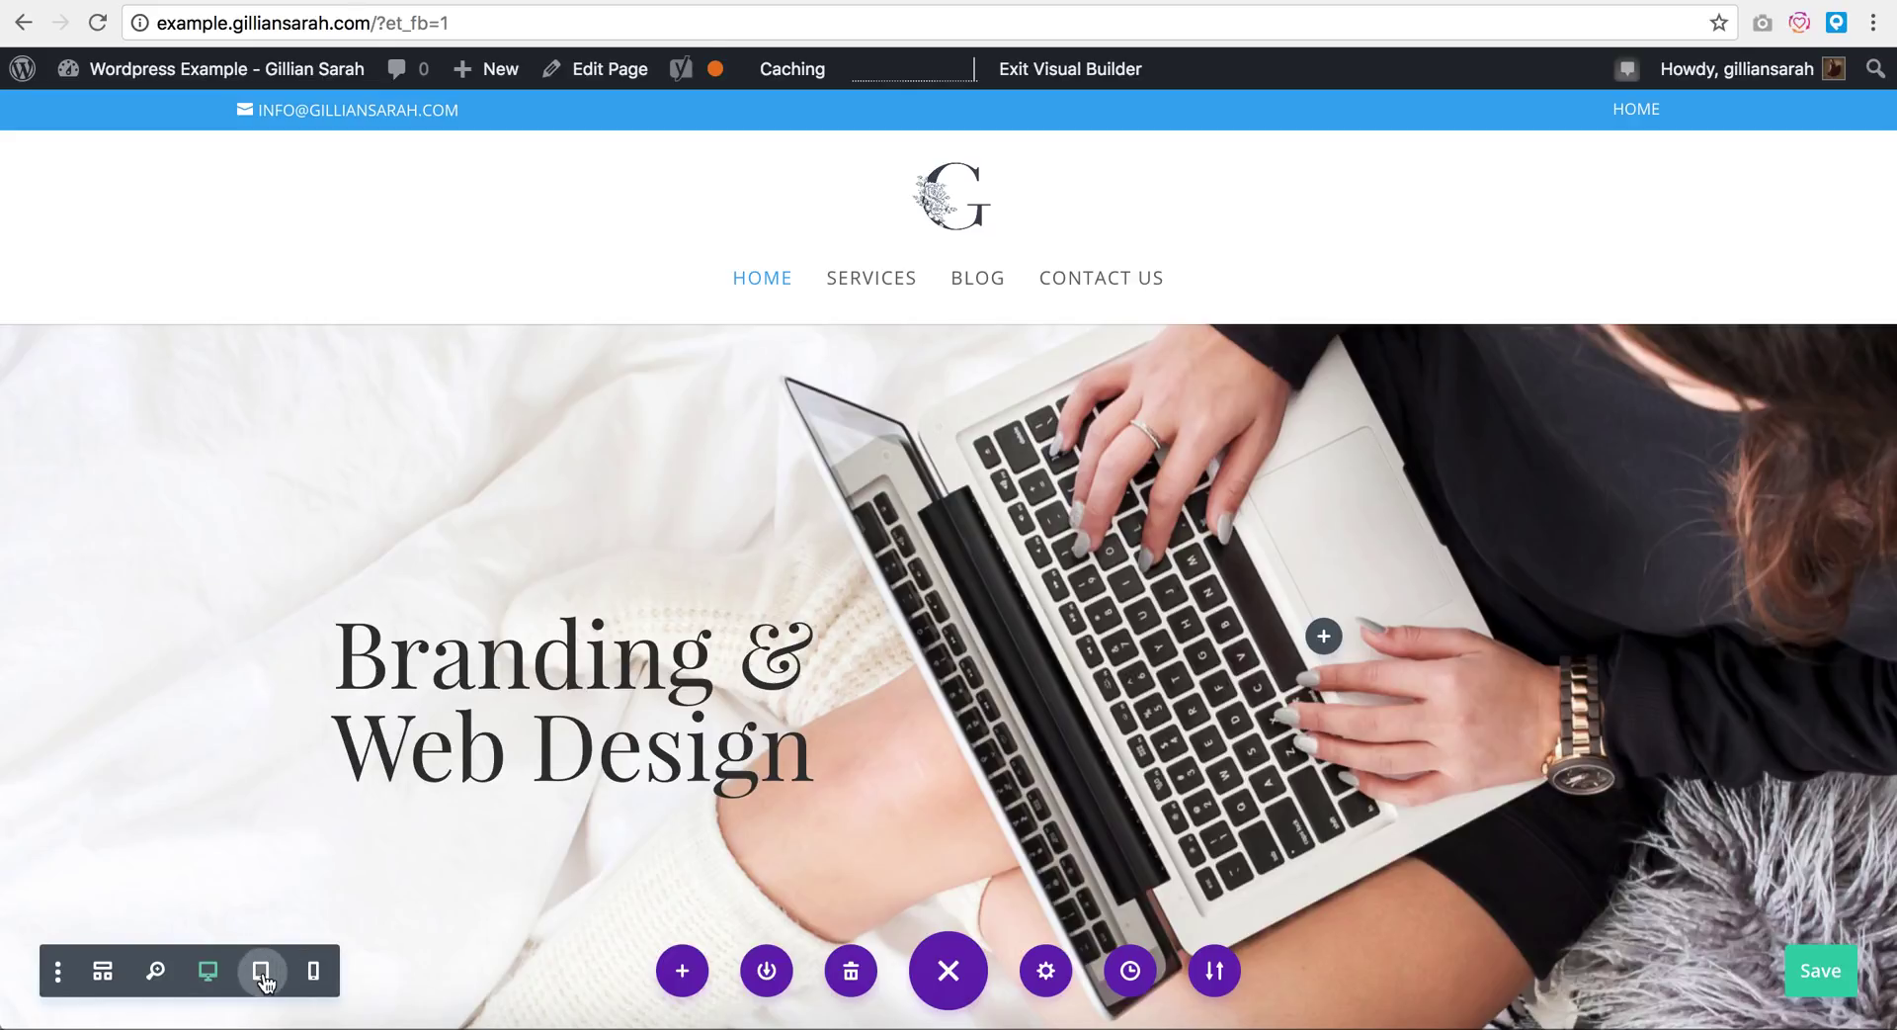
pyautogui.click(314, 970)
# Step: Examine the readability of the hero section's heading over the laptop image in the phone preview
pyautogui.moveTo(1095, 457)
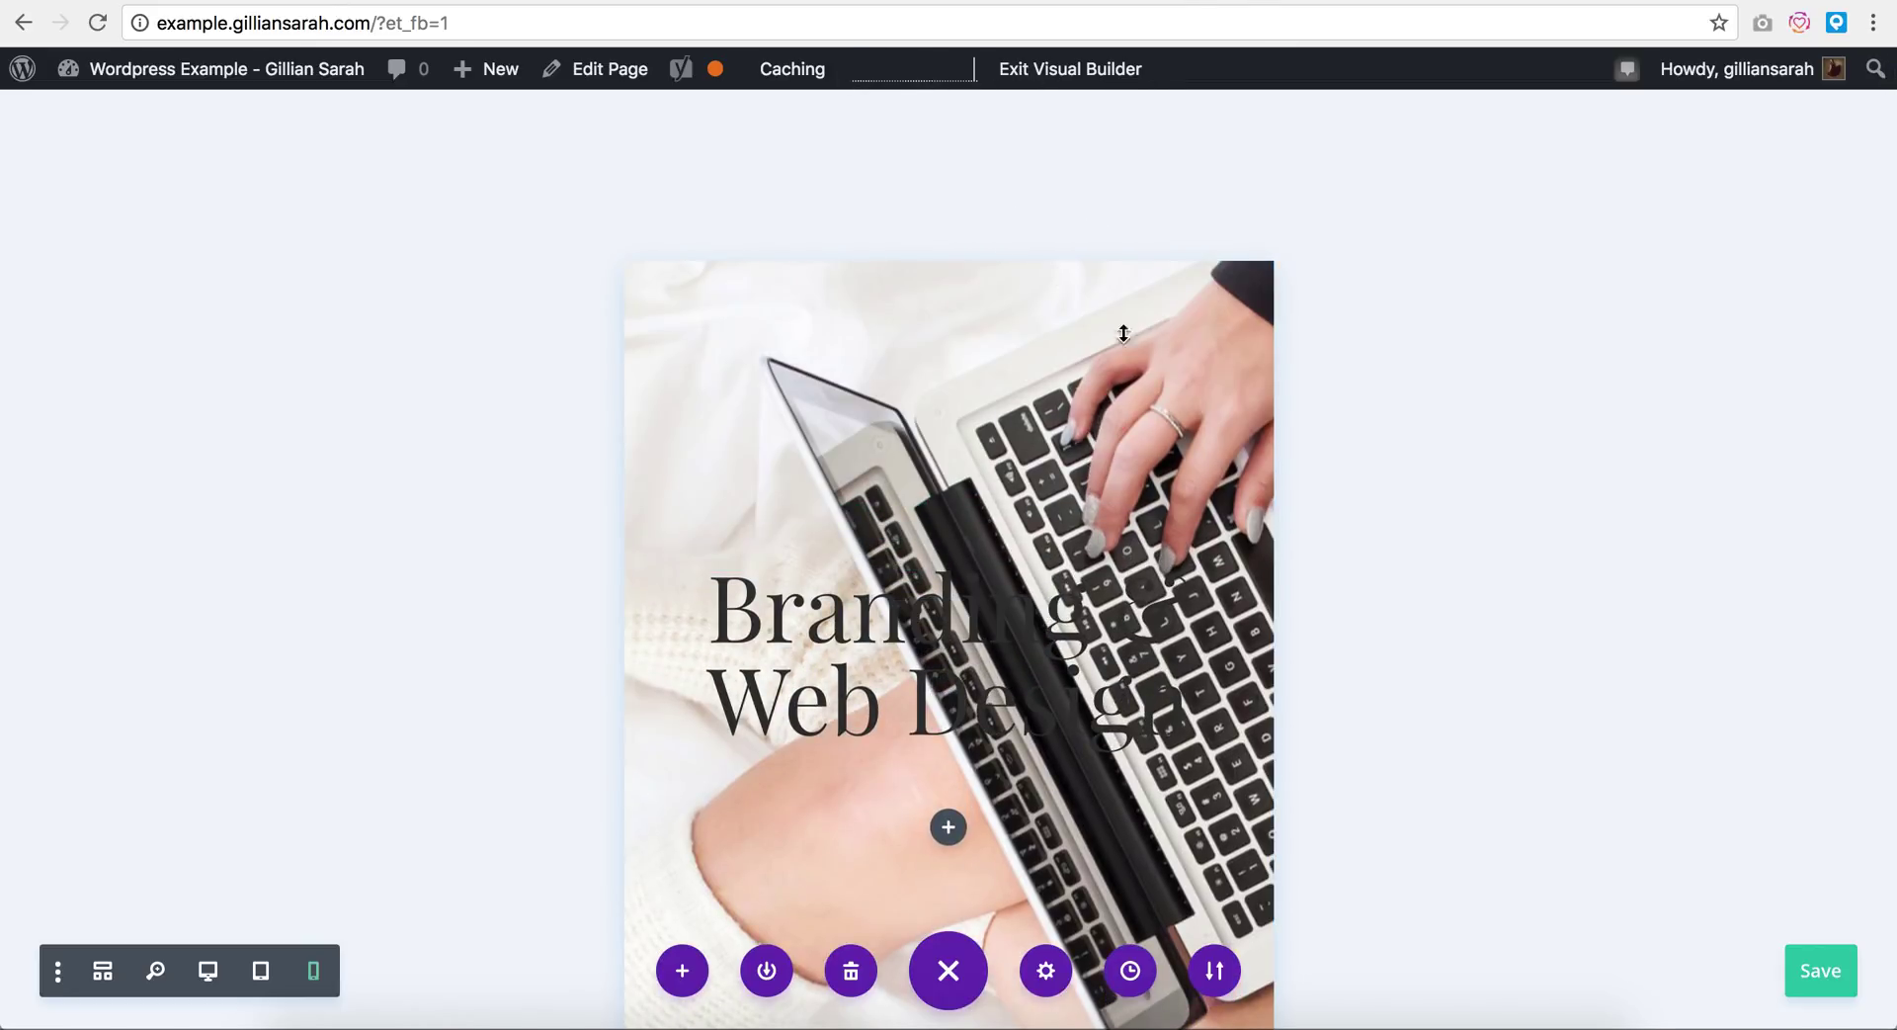
pyautogui.scroll(-1, 1140, 364)
pyautogui.scroll(-2, 1143, 365)
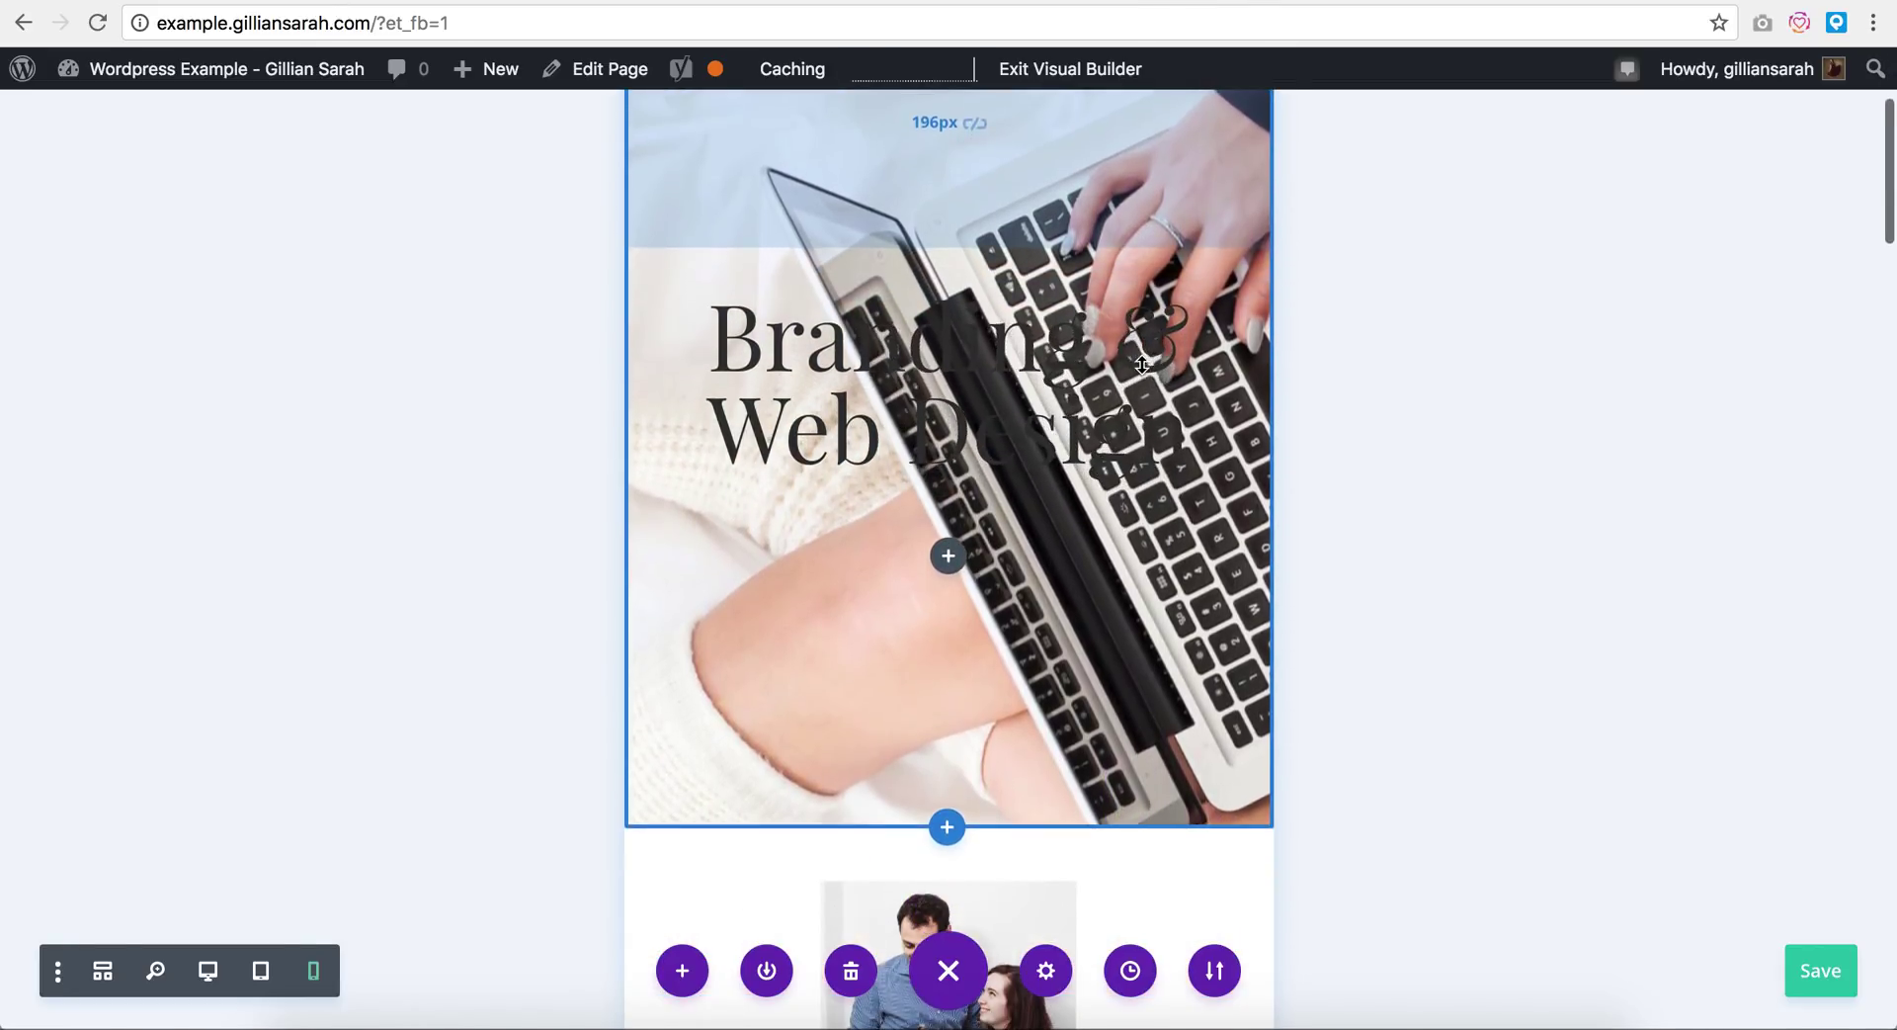
pyautogui.scroll(3, 1047, 706)
pyautogui.scroll(-2, 1047, 705)
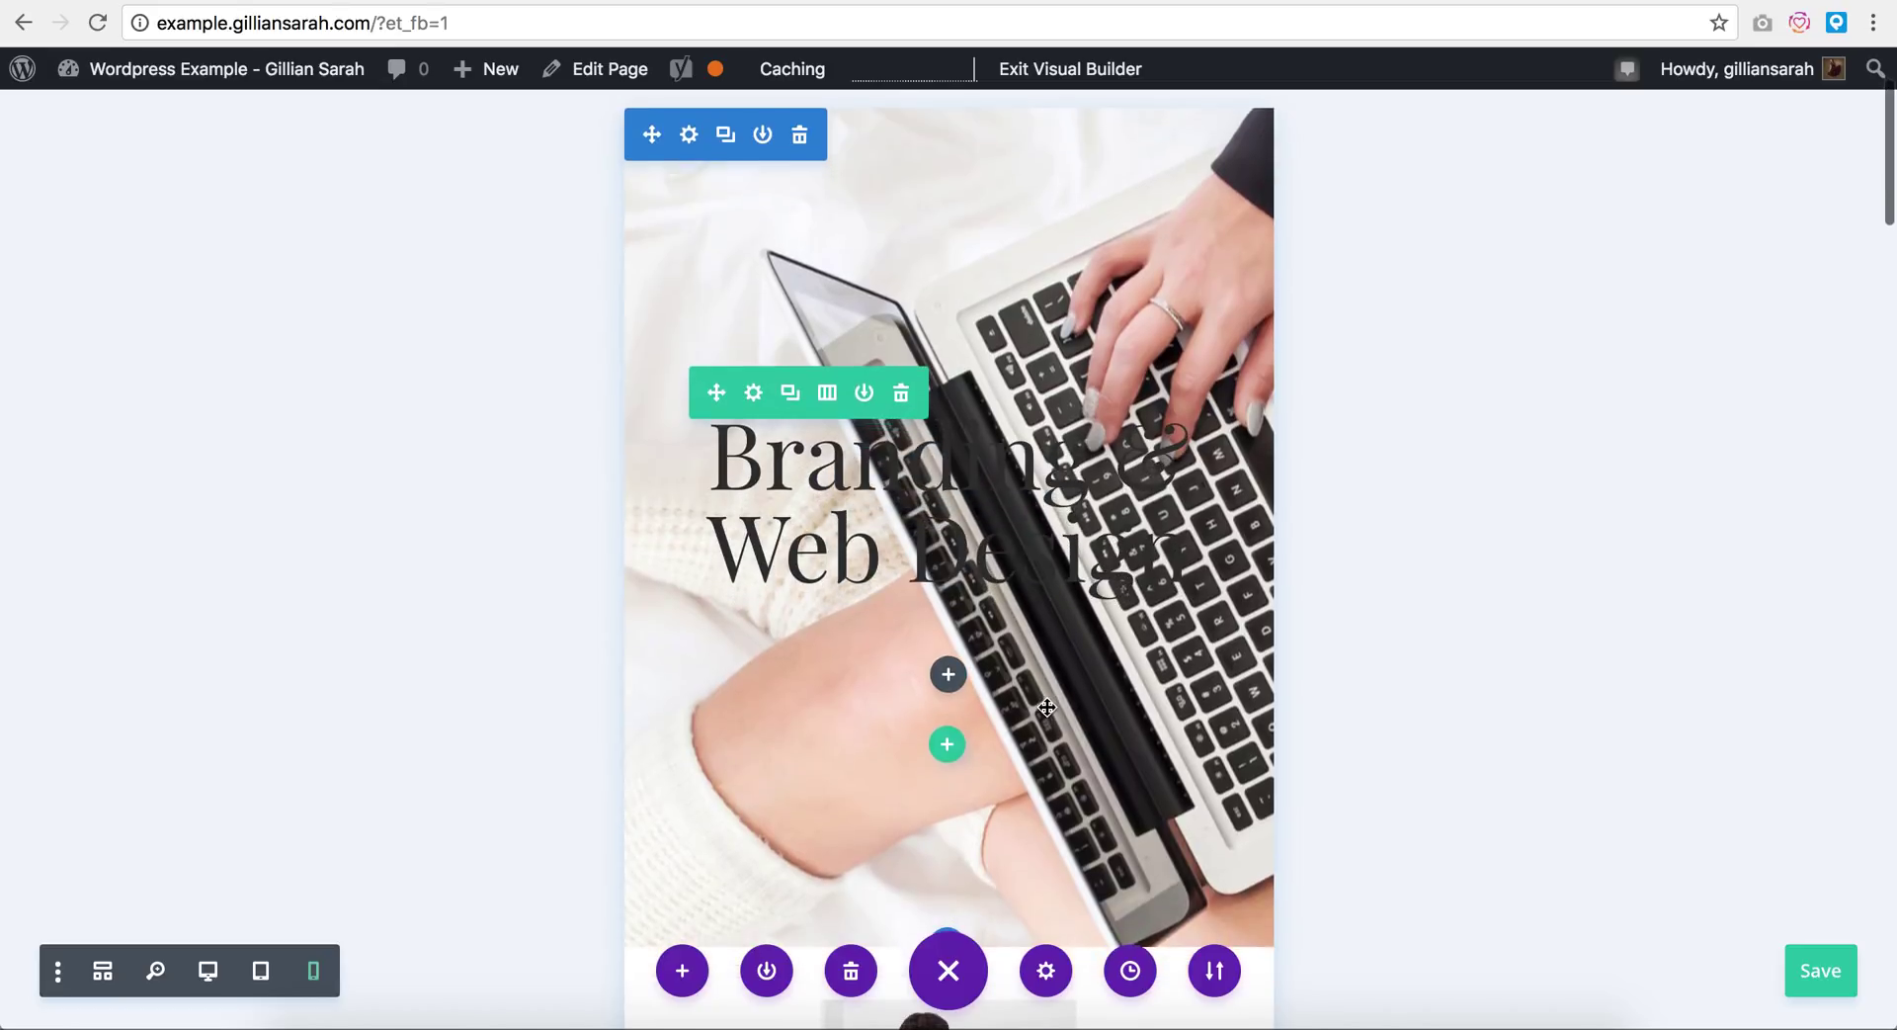
pyautogui.scroll(1, 1047, 705)
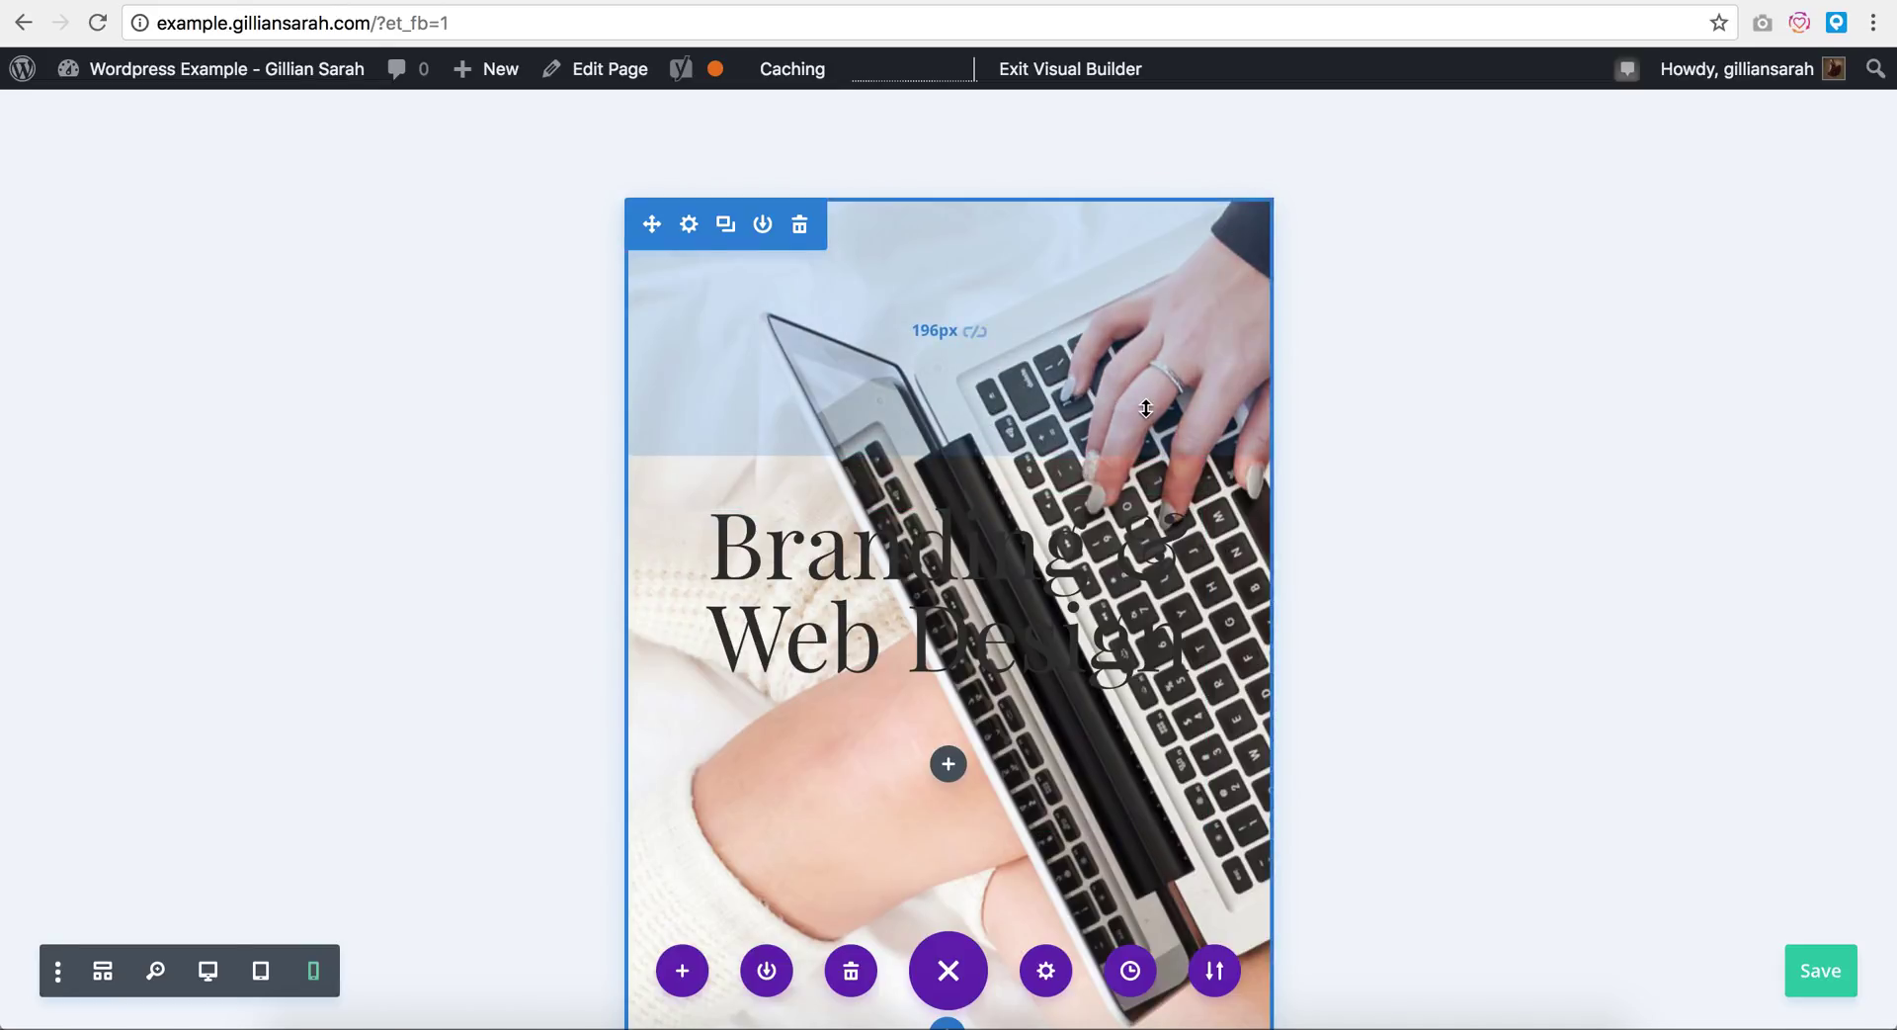
pyautogui.scroll(-2, 1146, 405)
pyautogui.scroll(1, 927, 326)
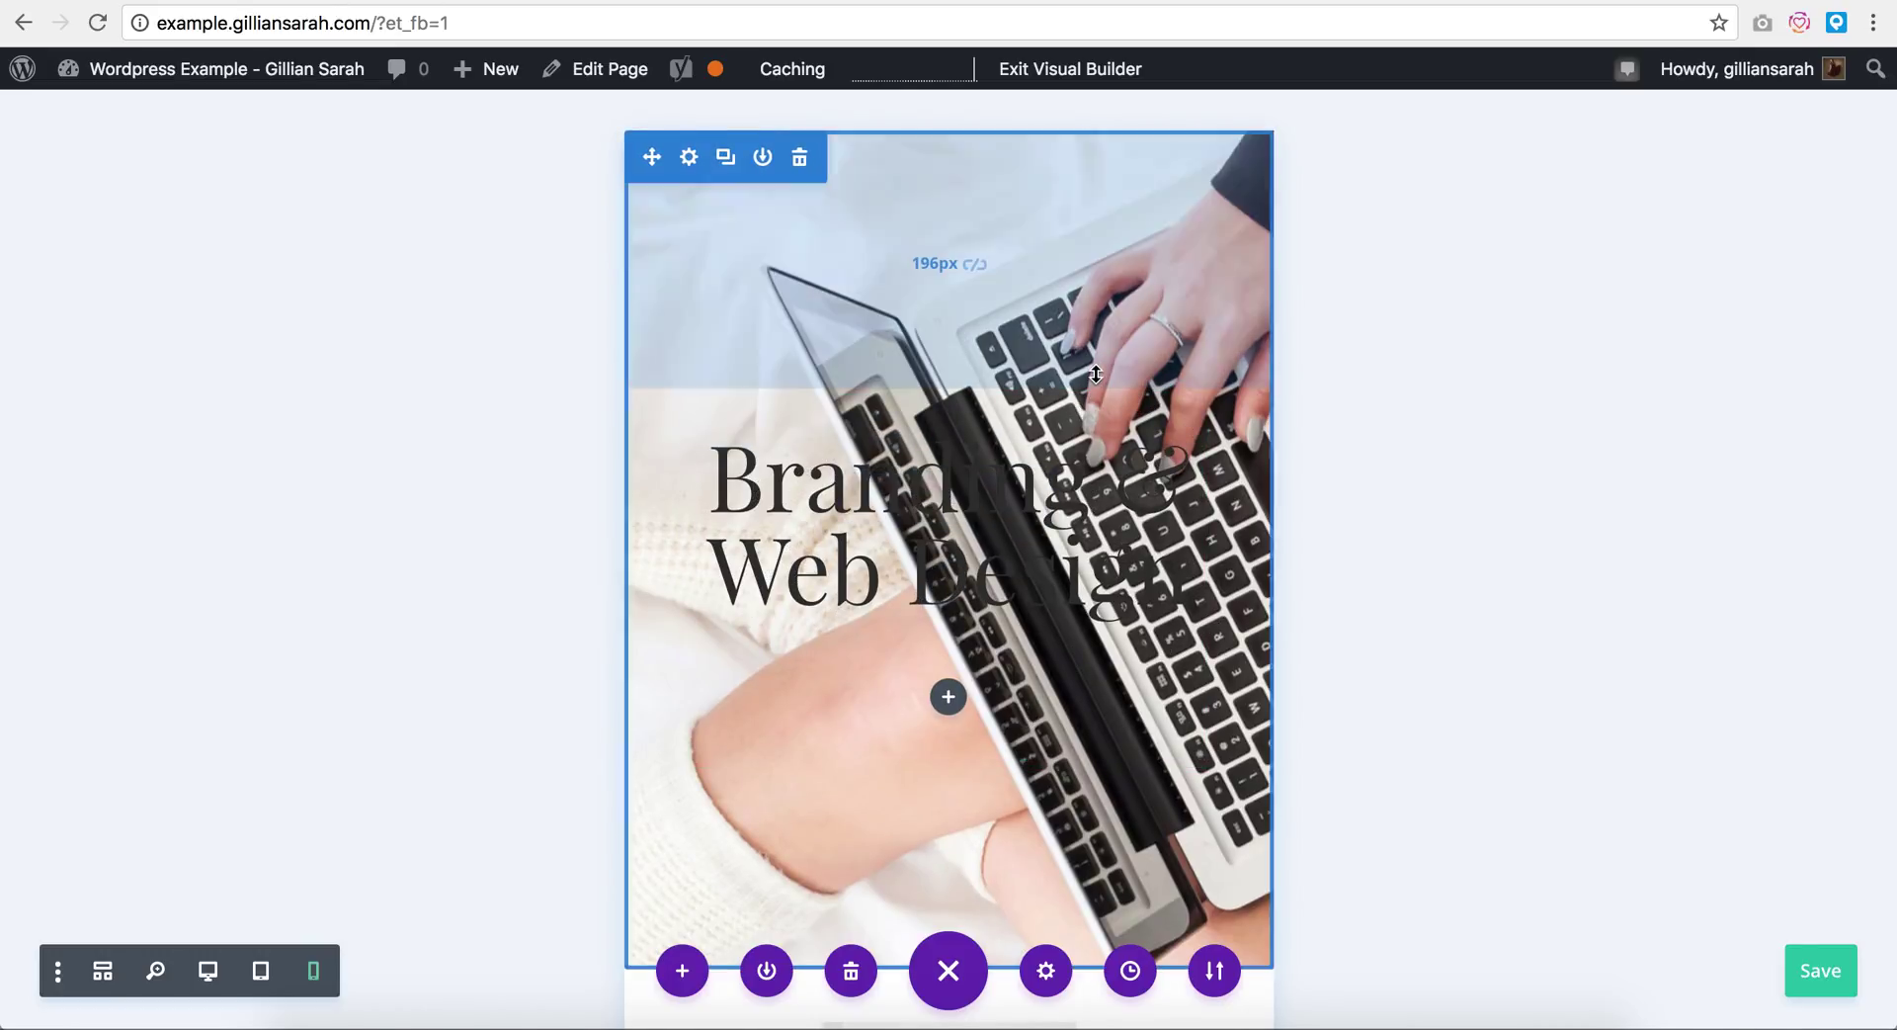
# Step: Disable the hero section on Phone through its visibility settings and save the section settings
pyautogui.click(690, 160)
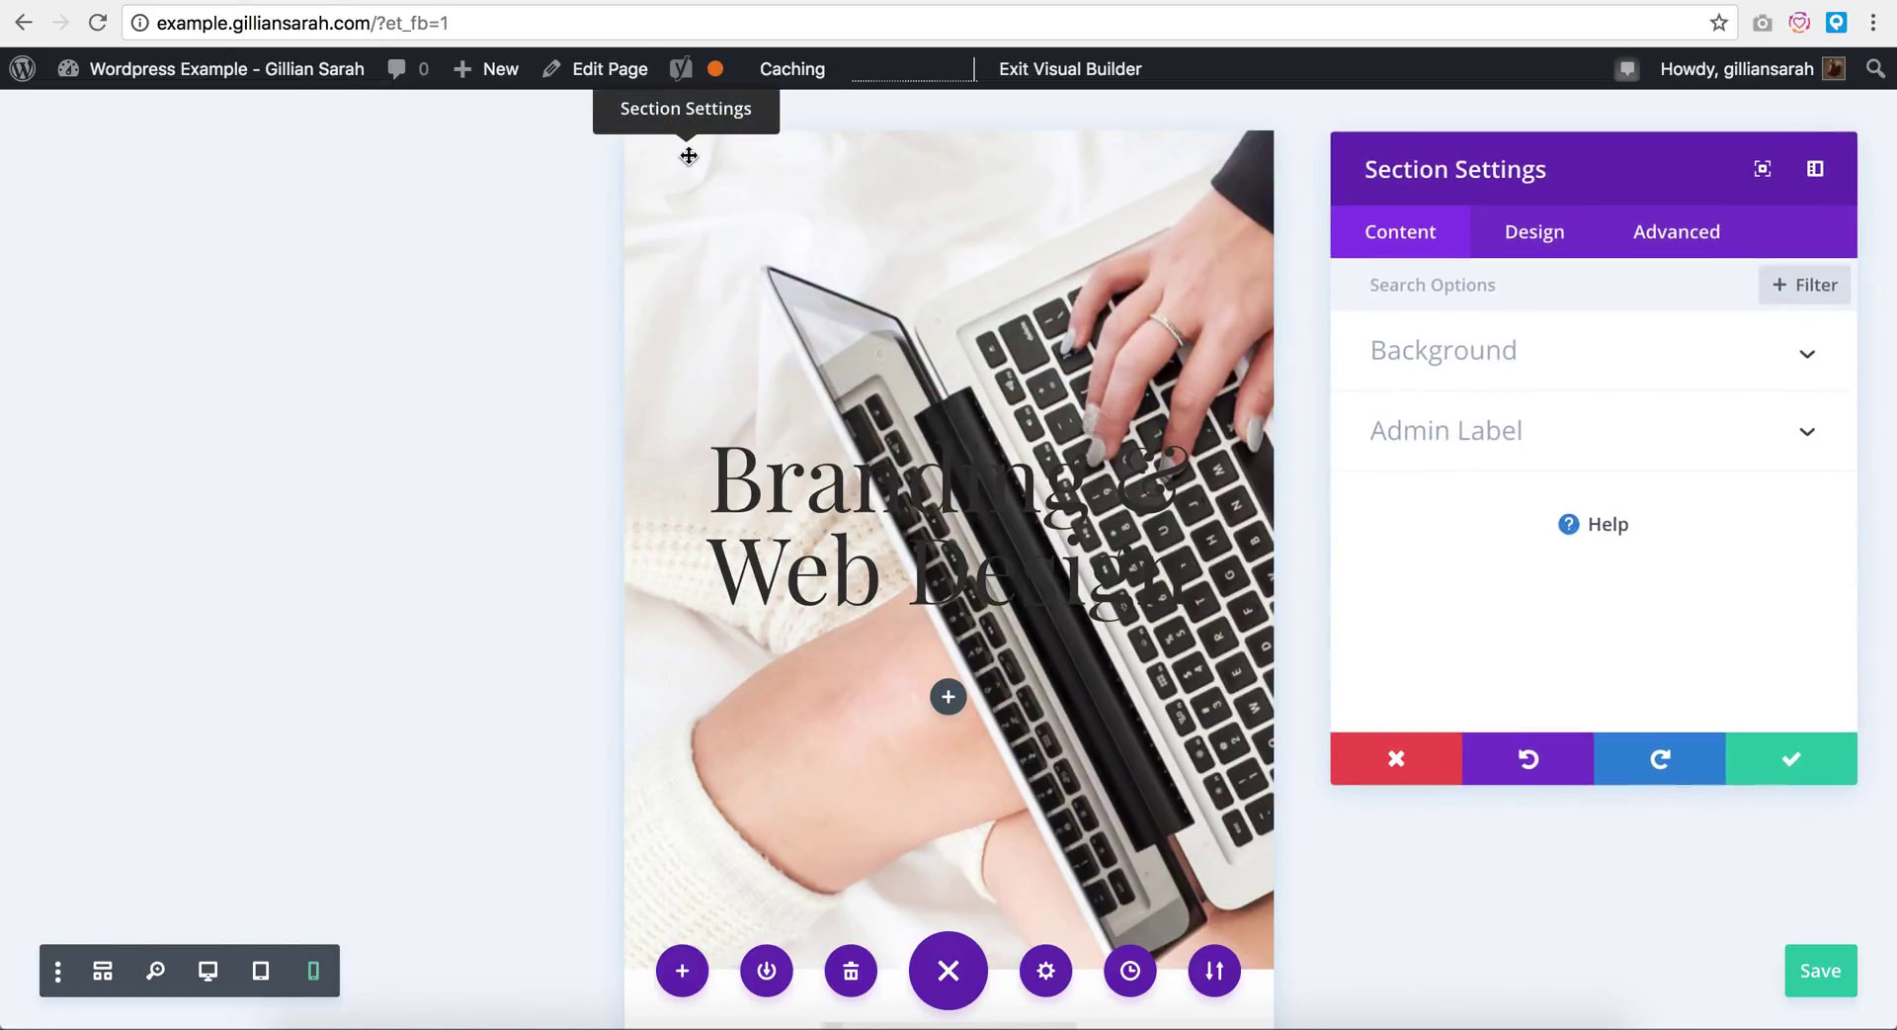
pyautogui.click(1660, 241)
pyautogui.click(1445, 512)
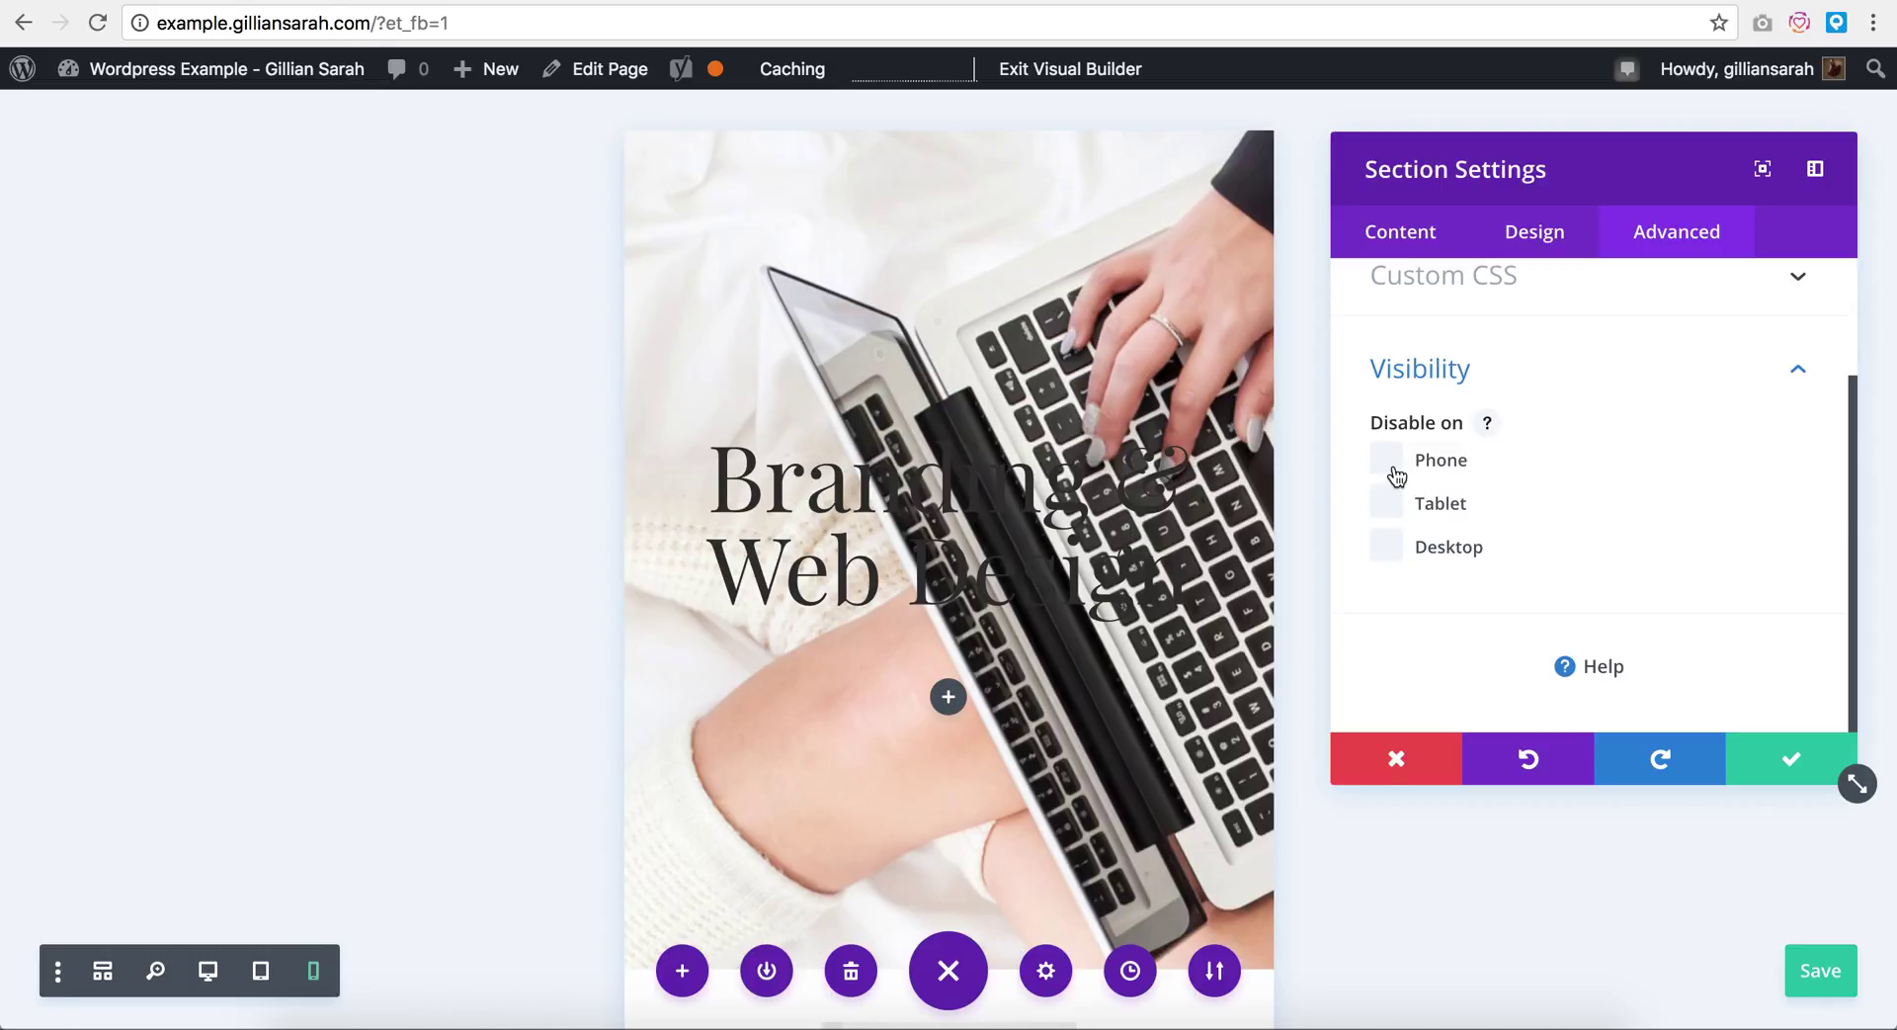
pyautogui.click(1395, 472)
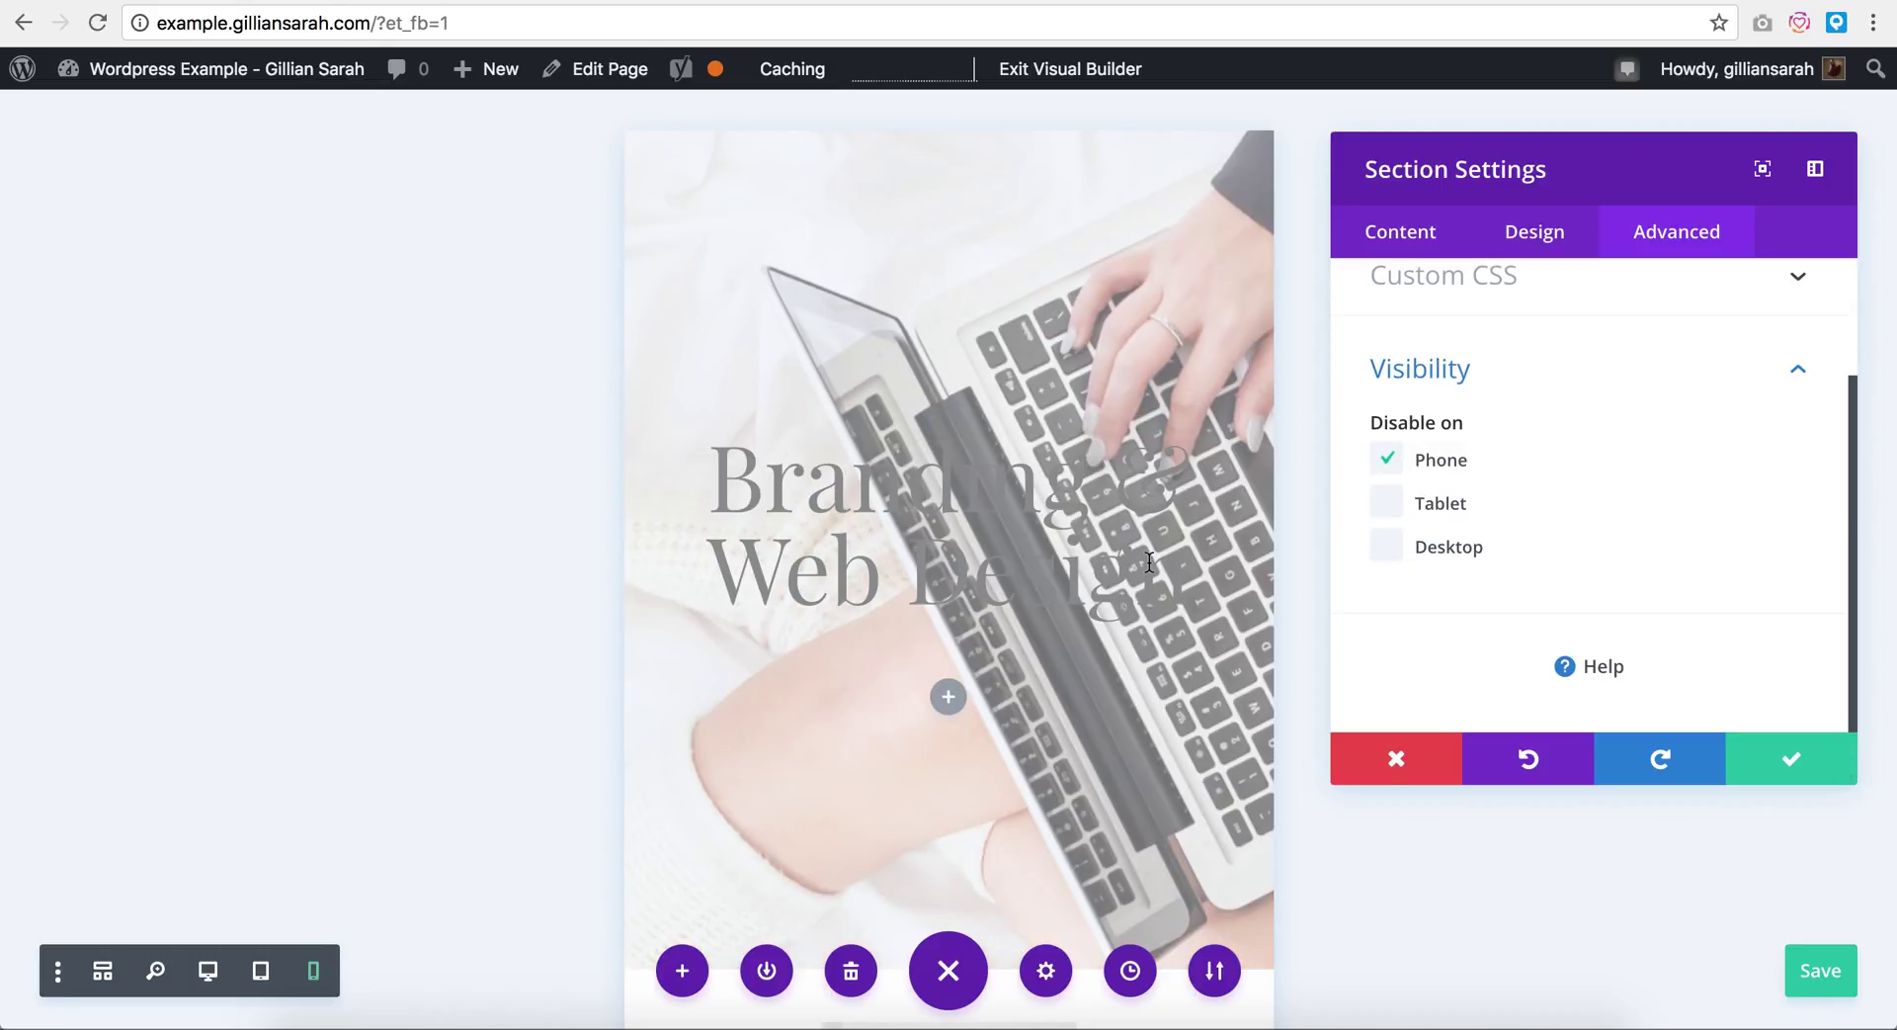
pyautogui.click(1758, 748)
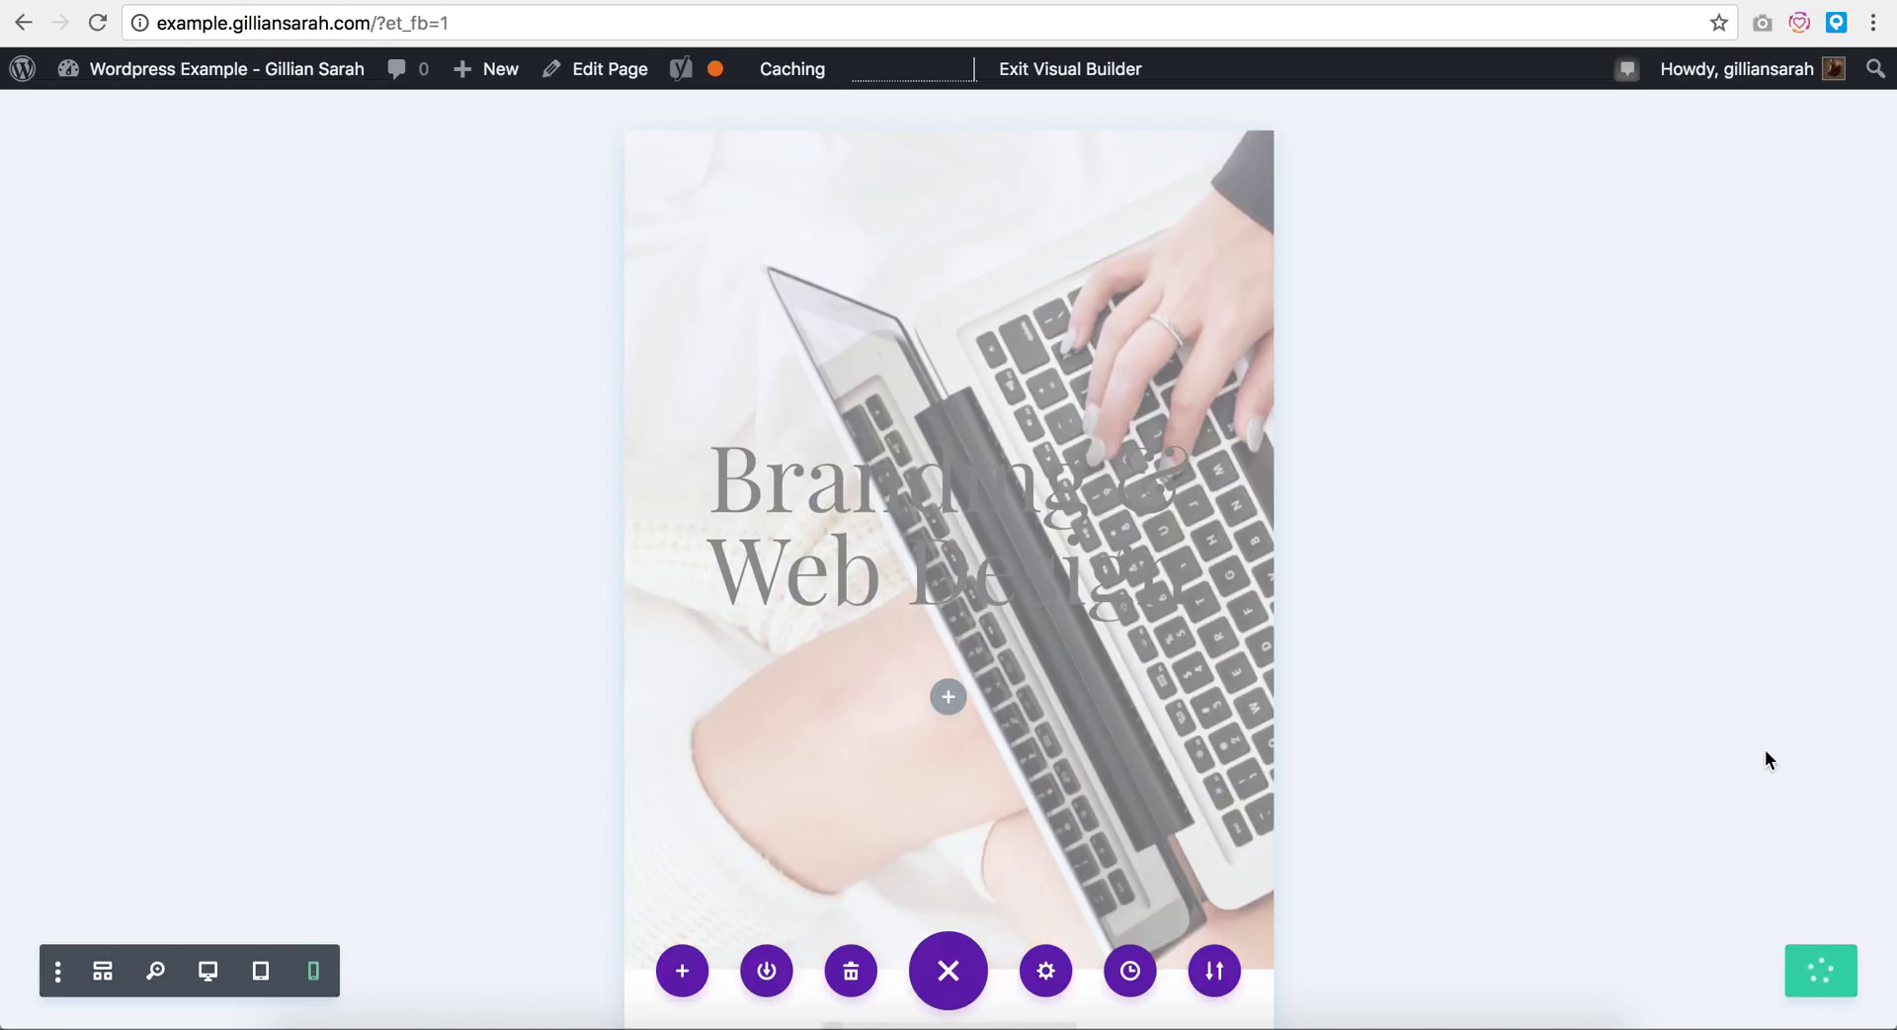
# Step: Add a new section directly below the hero section, with a row containing a Text module
pyautogui.scroll(-4, 953, 445)
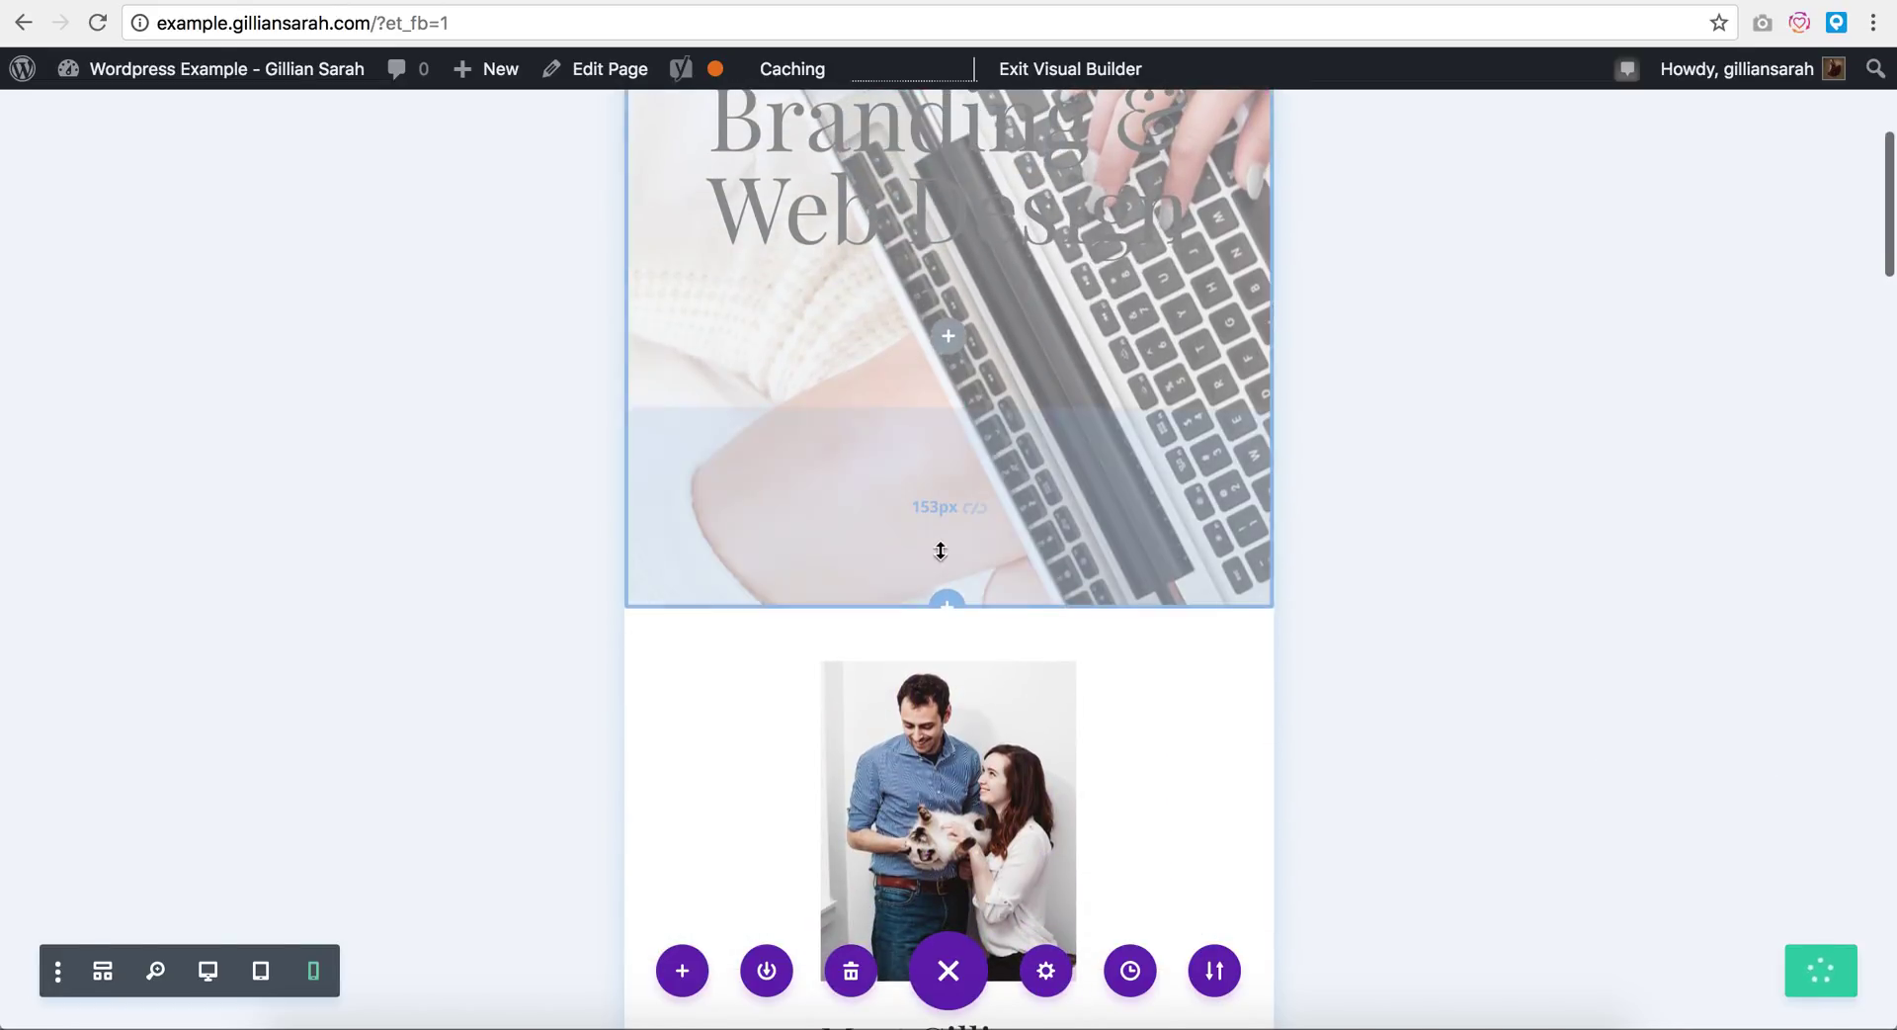
pyautogui.click(948, 604)
pyautogui.click(793, 527)
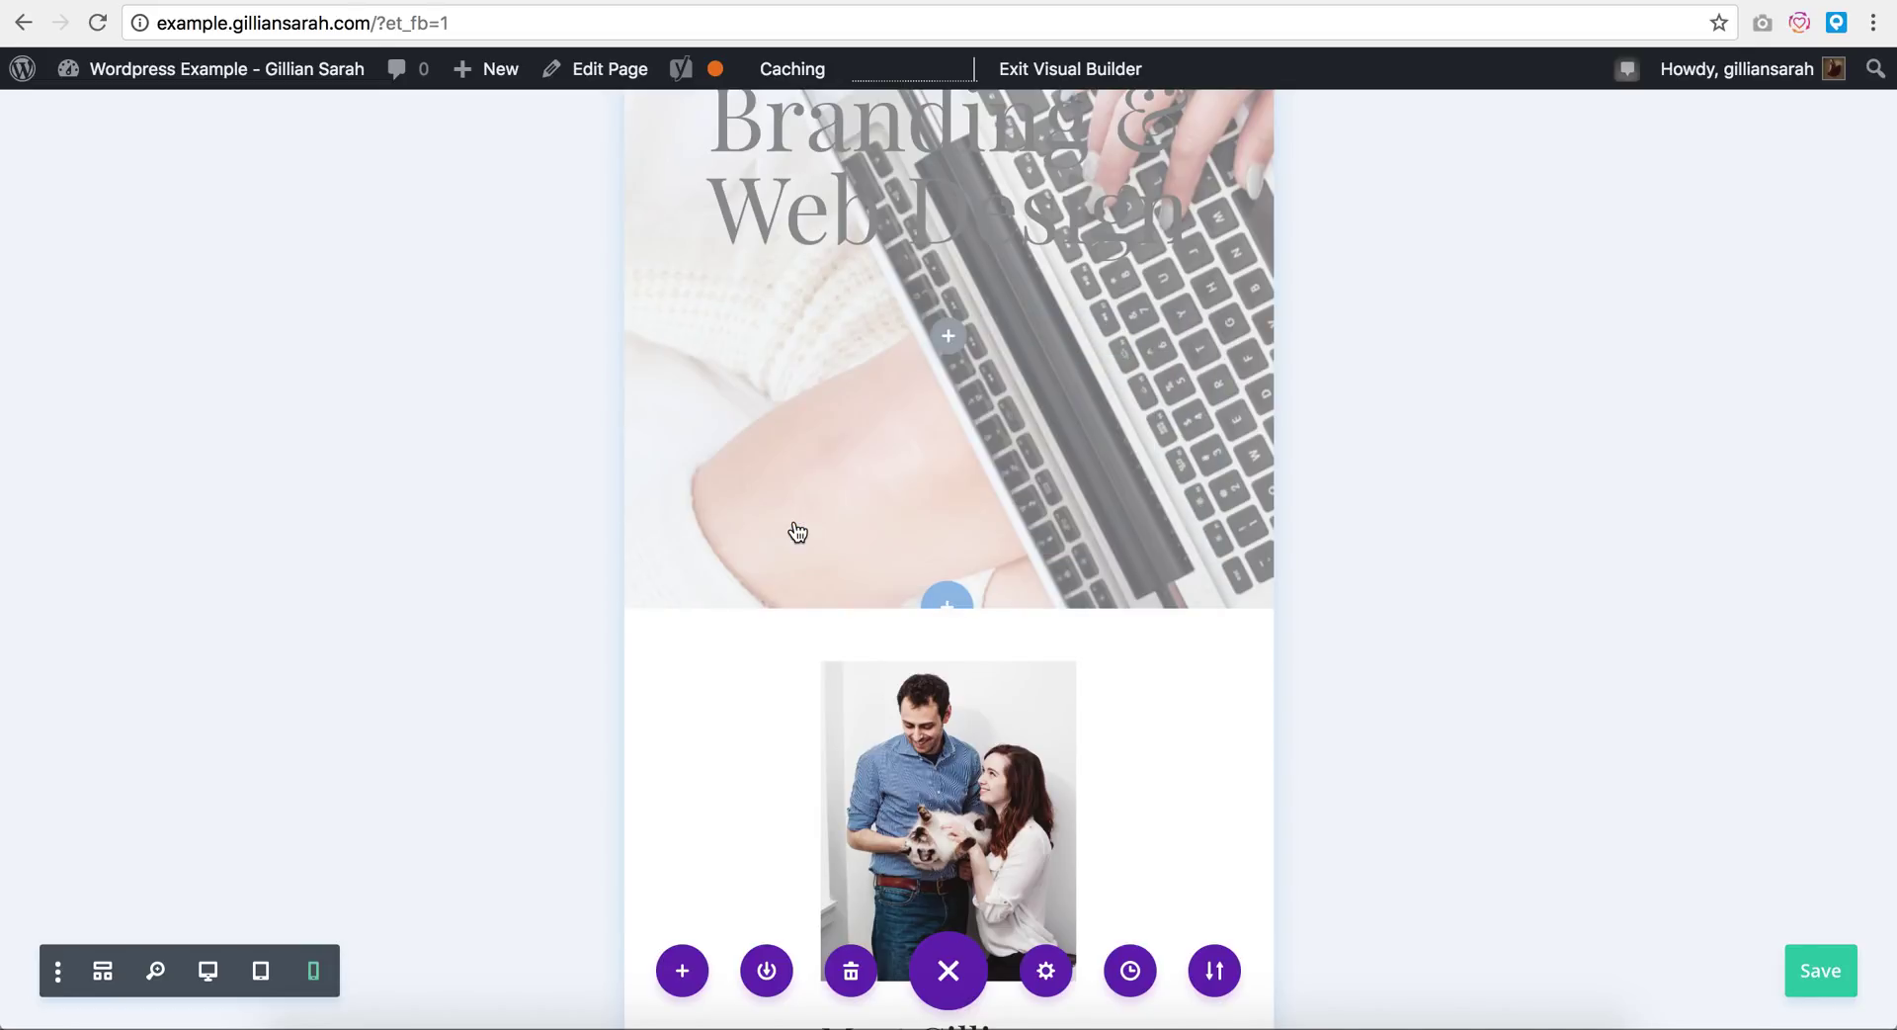
pyautogui.click(808, 548)
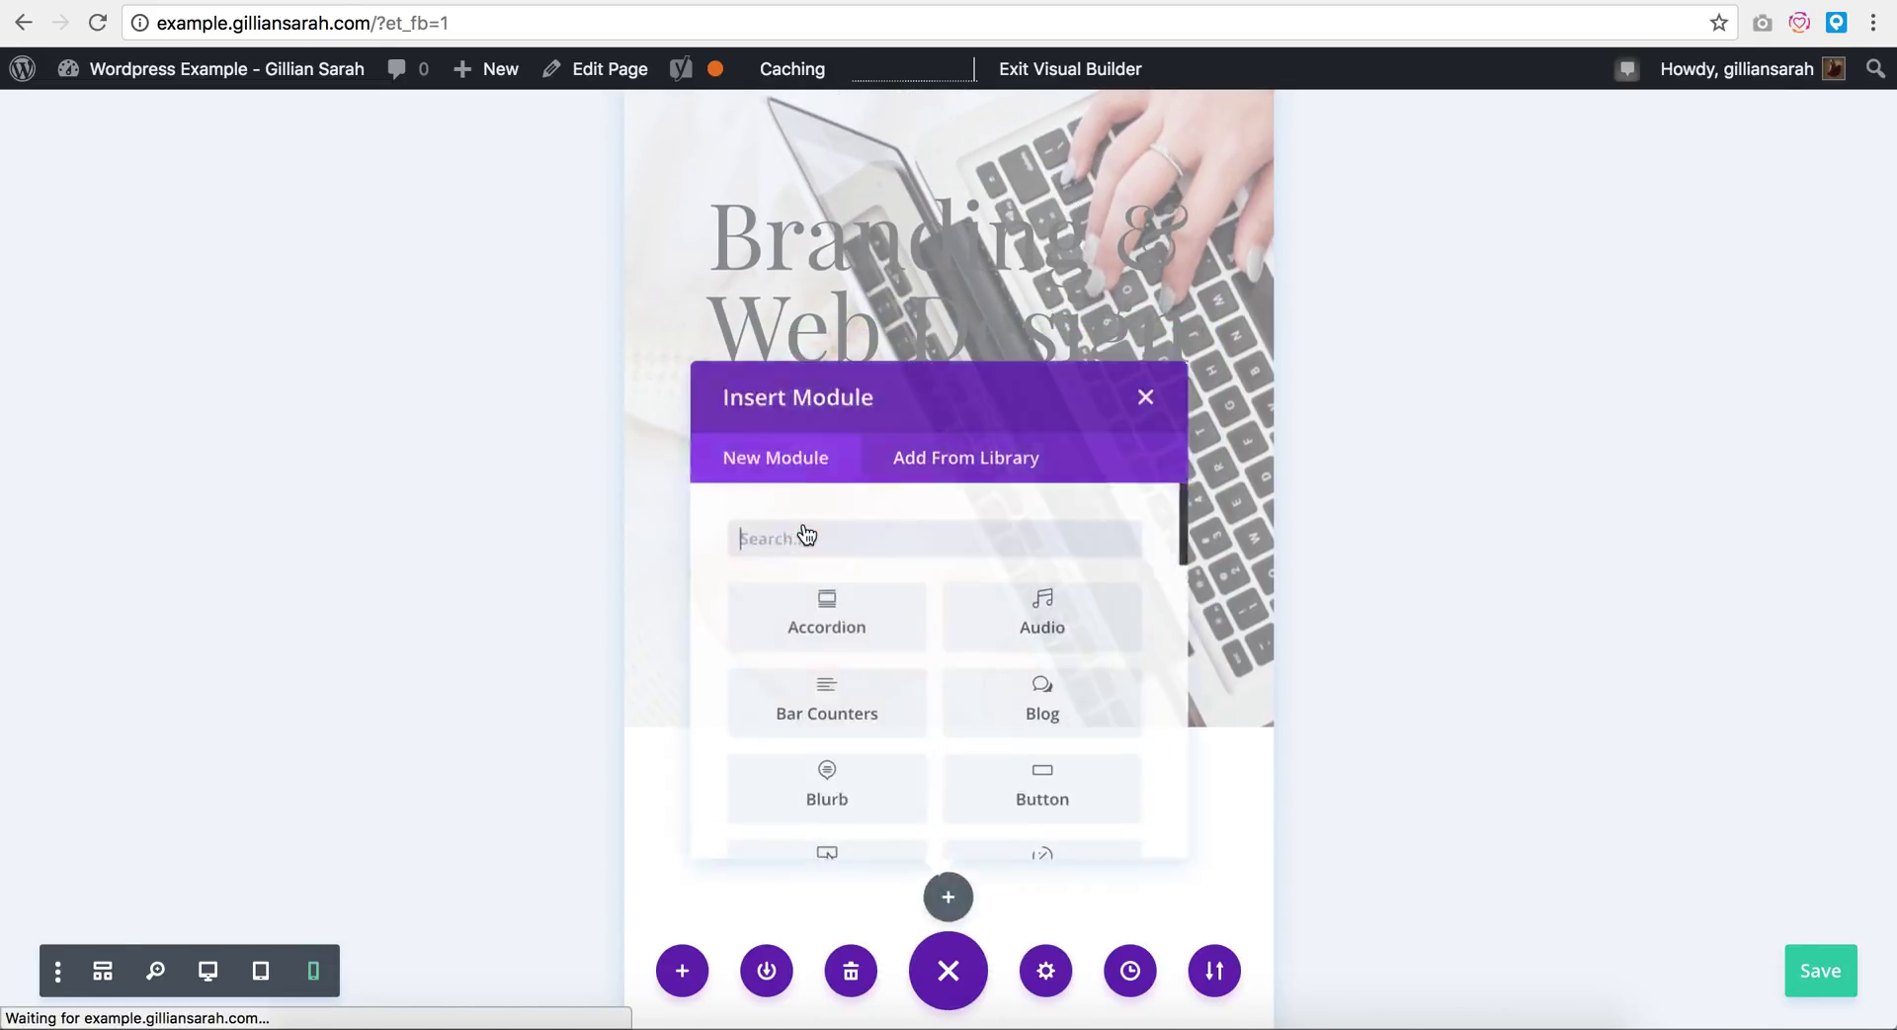
pyautogui.scroll(-10, 889, 593)
pyautogui.click(851, 728)
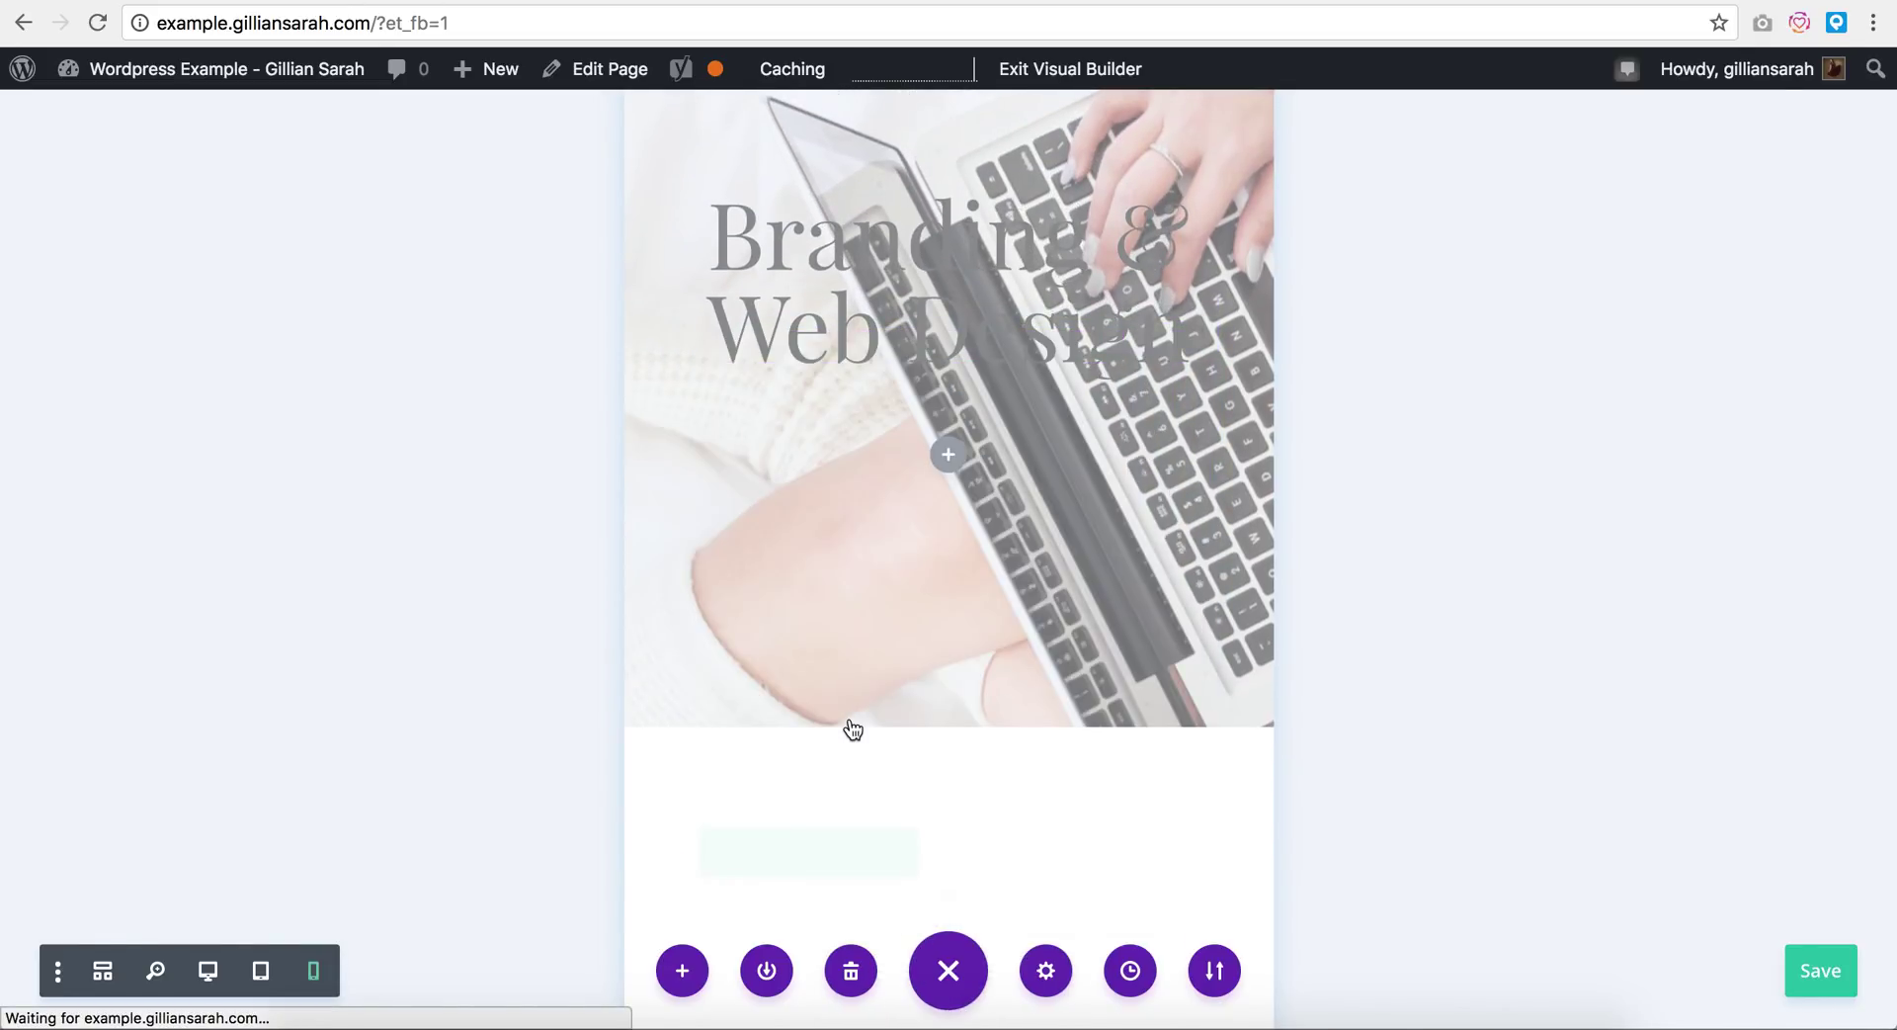
# Step: Replace the new text module's placeholder content with "Branding & Web Design"
pyautogui.scroll(-3, 1644, 628)
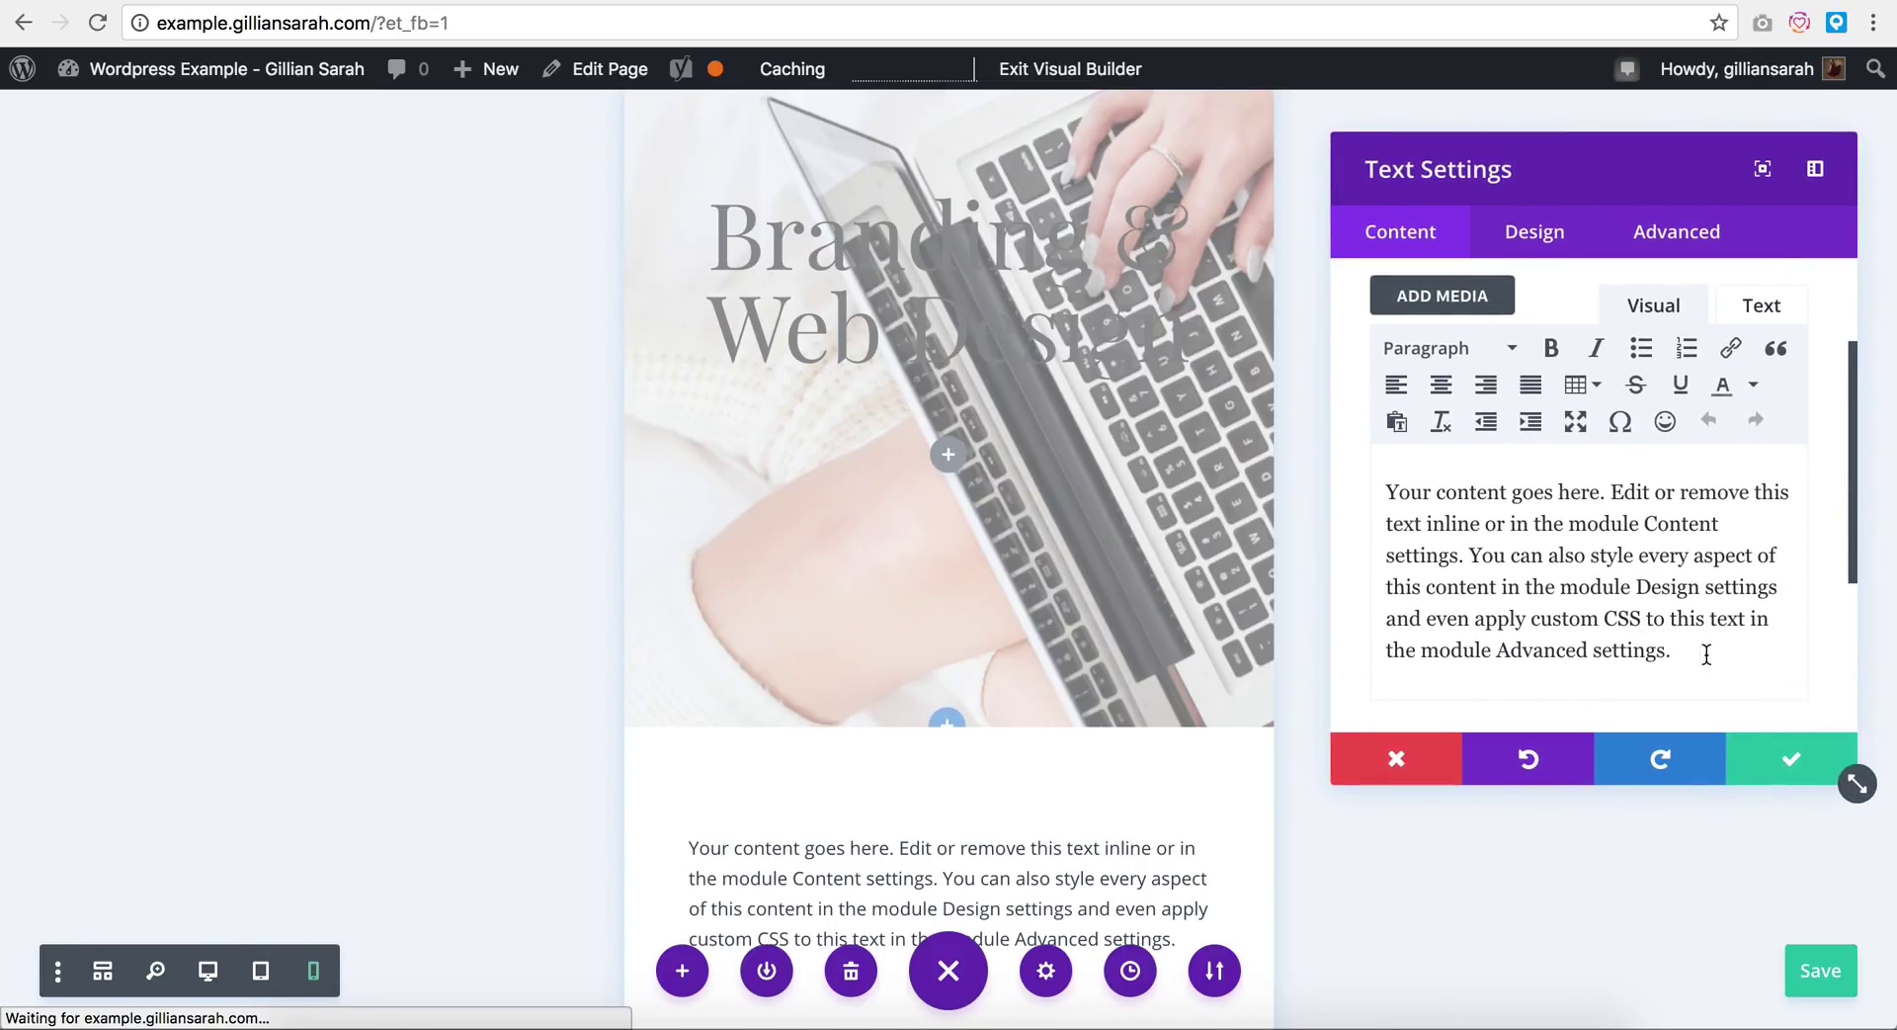
pyautogui.moveTo(1685, 650); pyautogui.dragTo(1266, 419)
pyautogui.write('Brad')
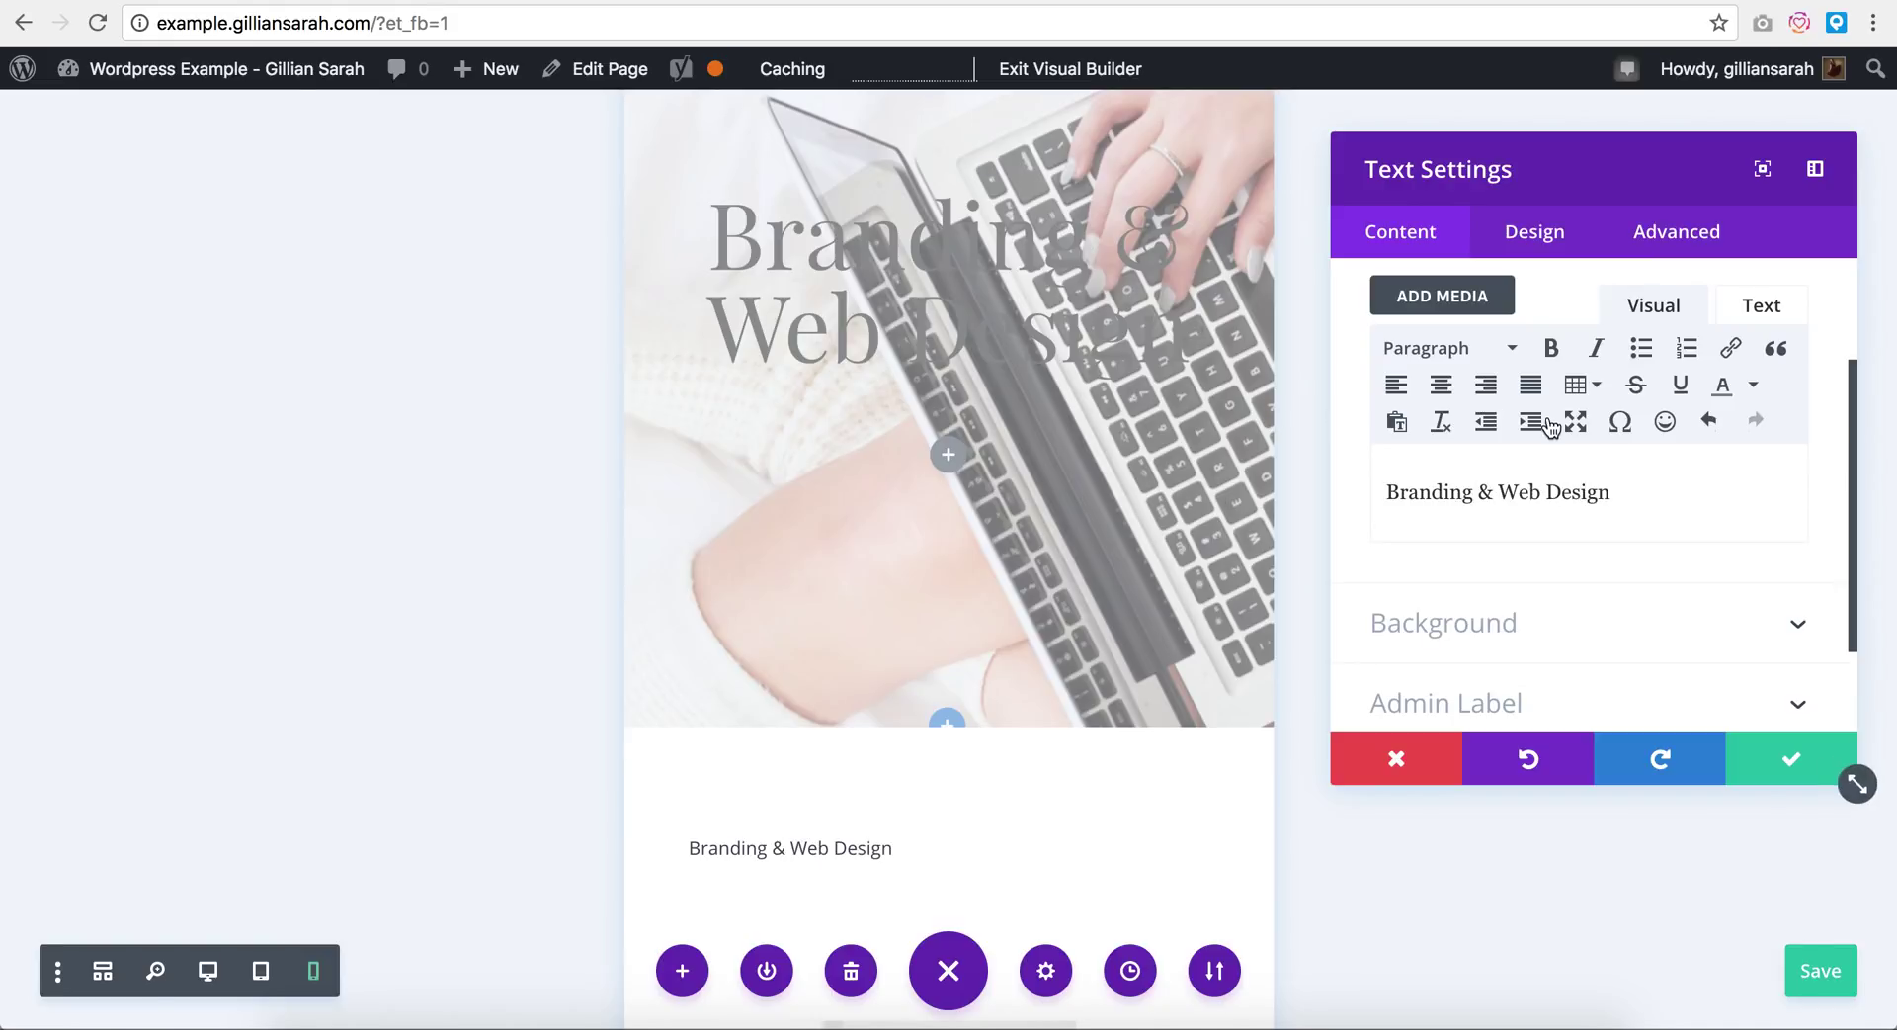
# Step: Format the "Branding & Web Design" text as Heading 1 and centre it
pyautogui.moveTo(1625, 488); pyautogui.dragTo(1383, 491)
pyautogui.click(1445, 348)
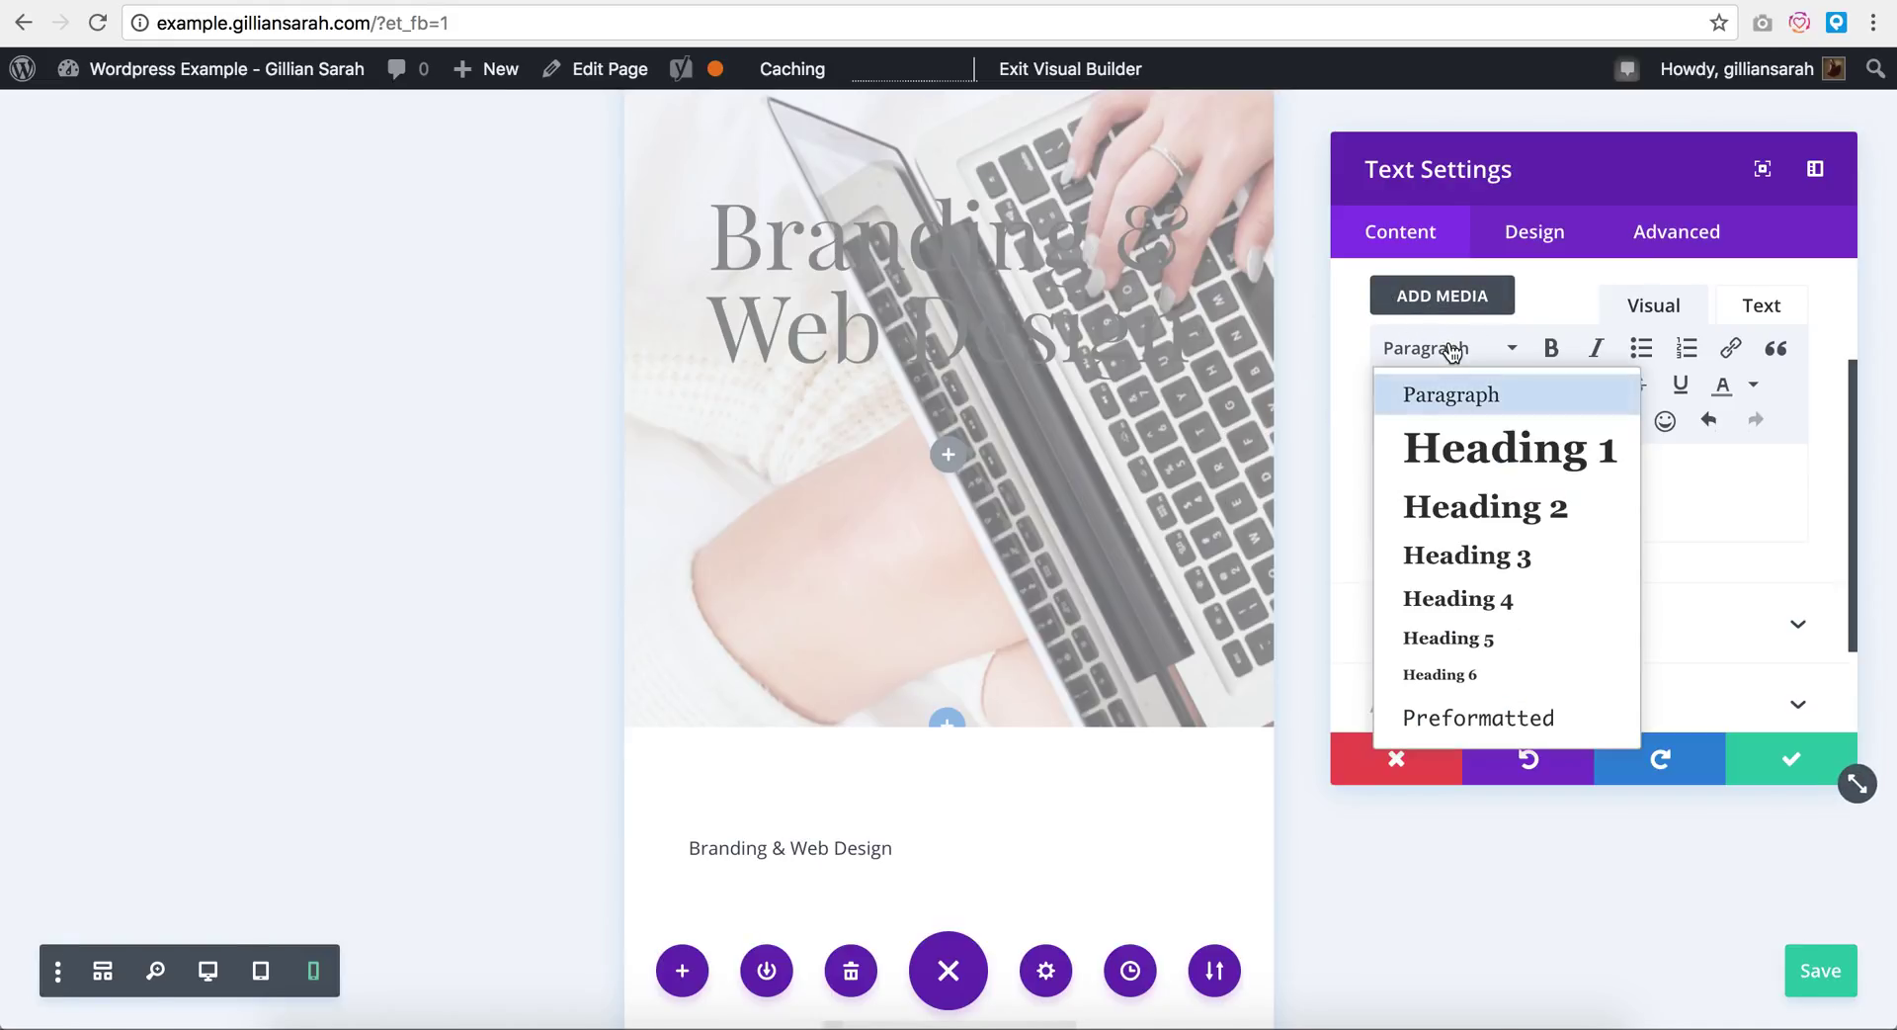
pyautogui.click(1470, 451)
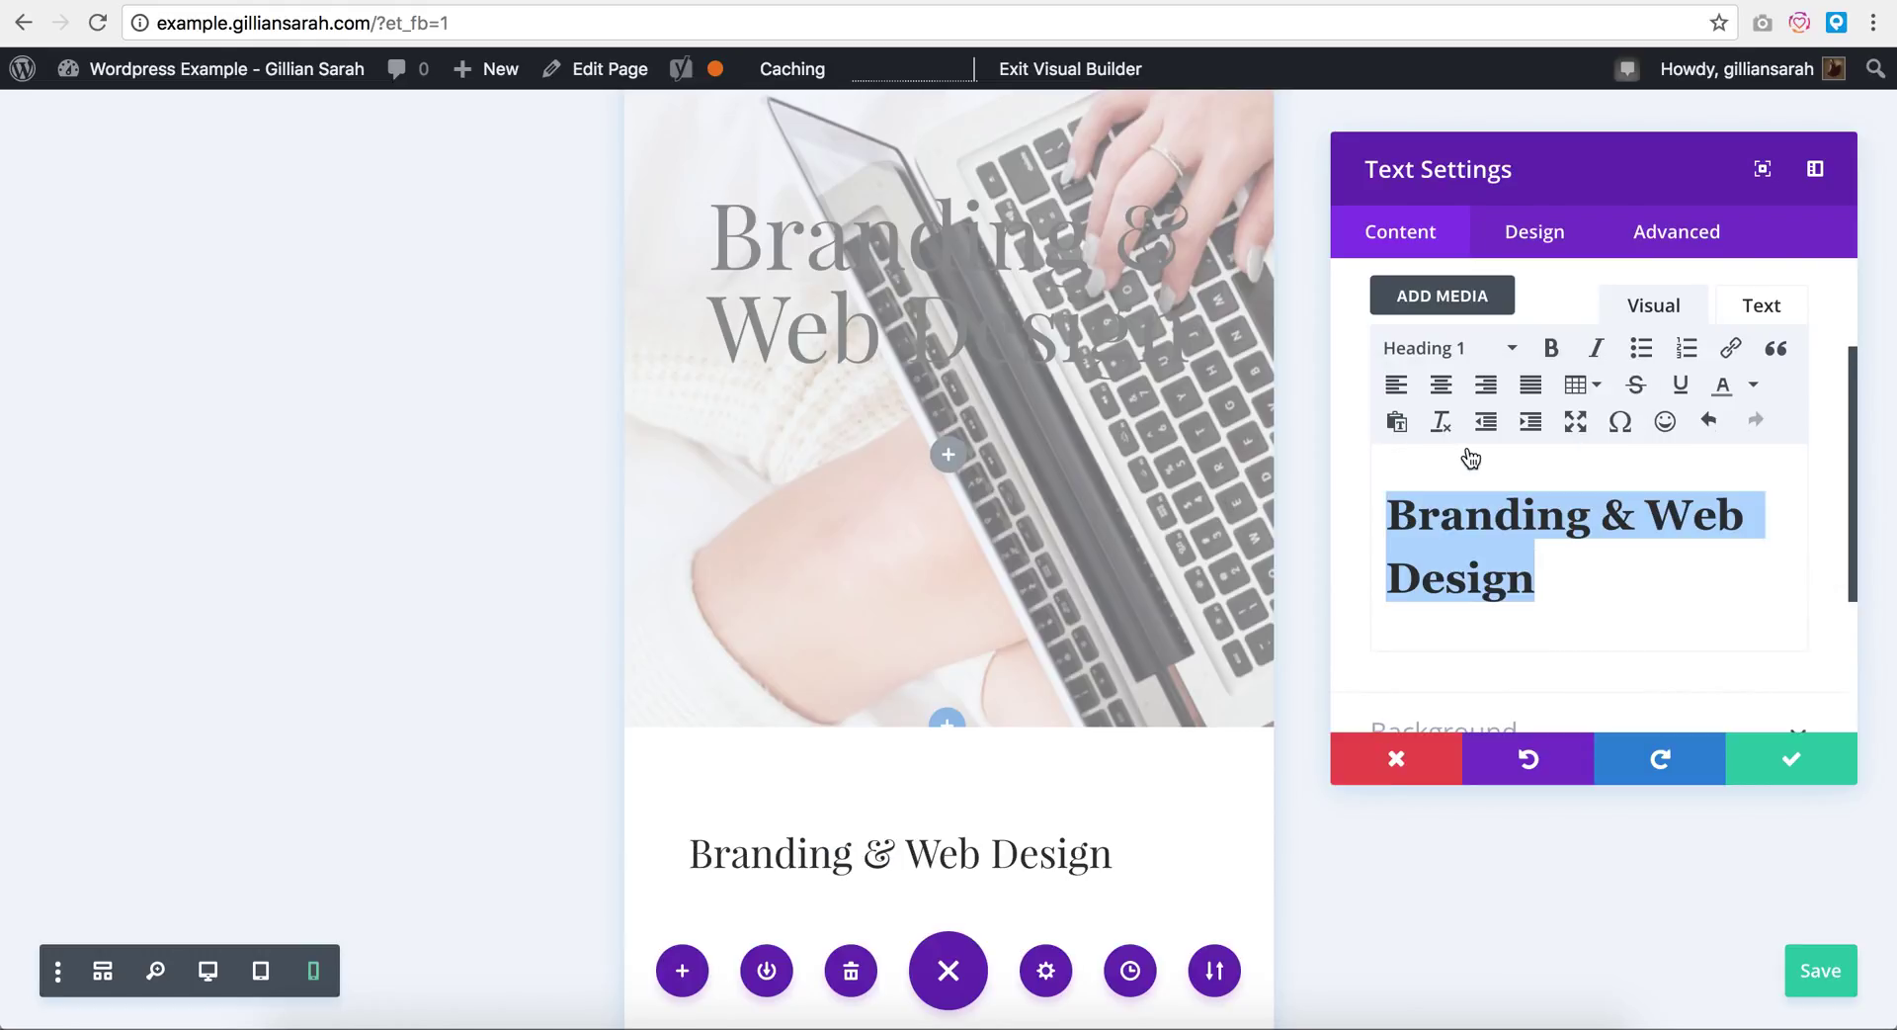
pyautogui.click(1446, 384)
# Step: Set the text module's heading font style to all uppercase and its heading text alignment to centre
pyautogui.click(1561, 255)
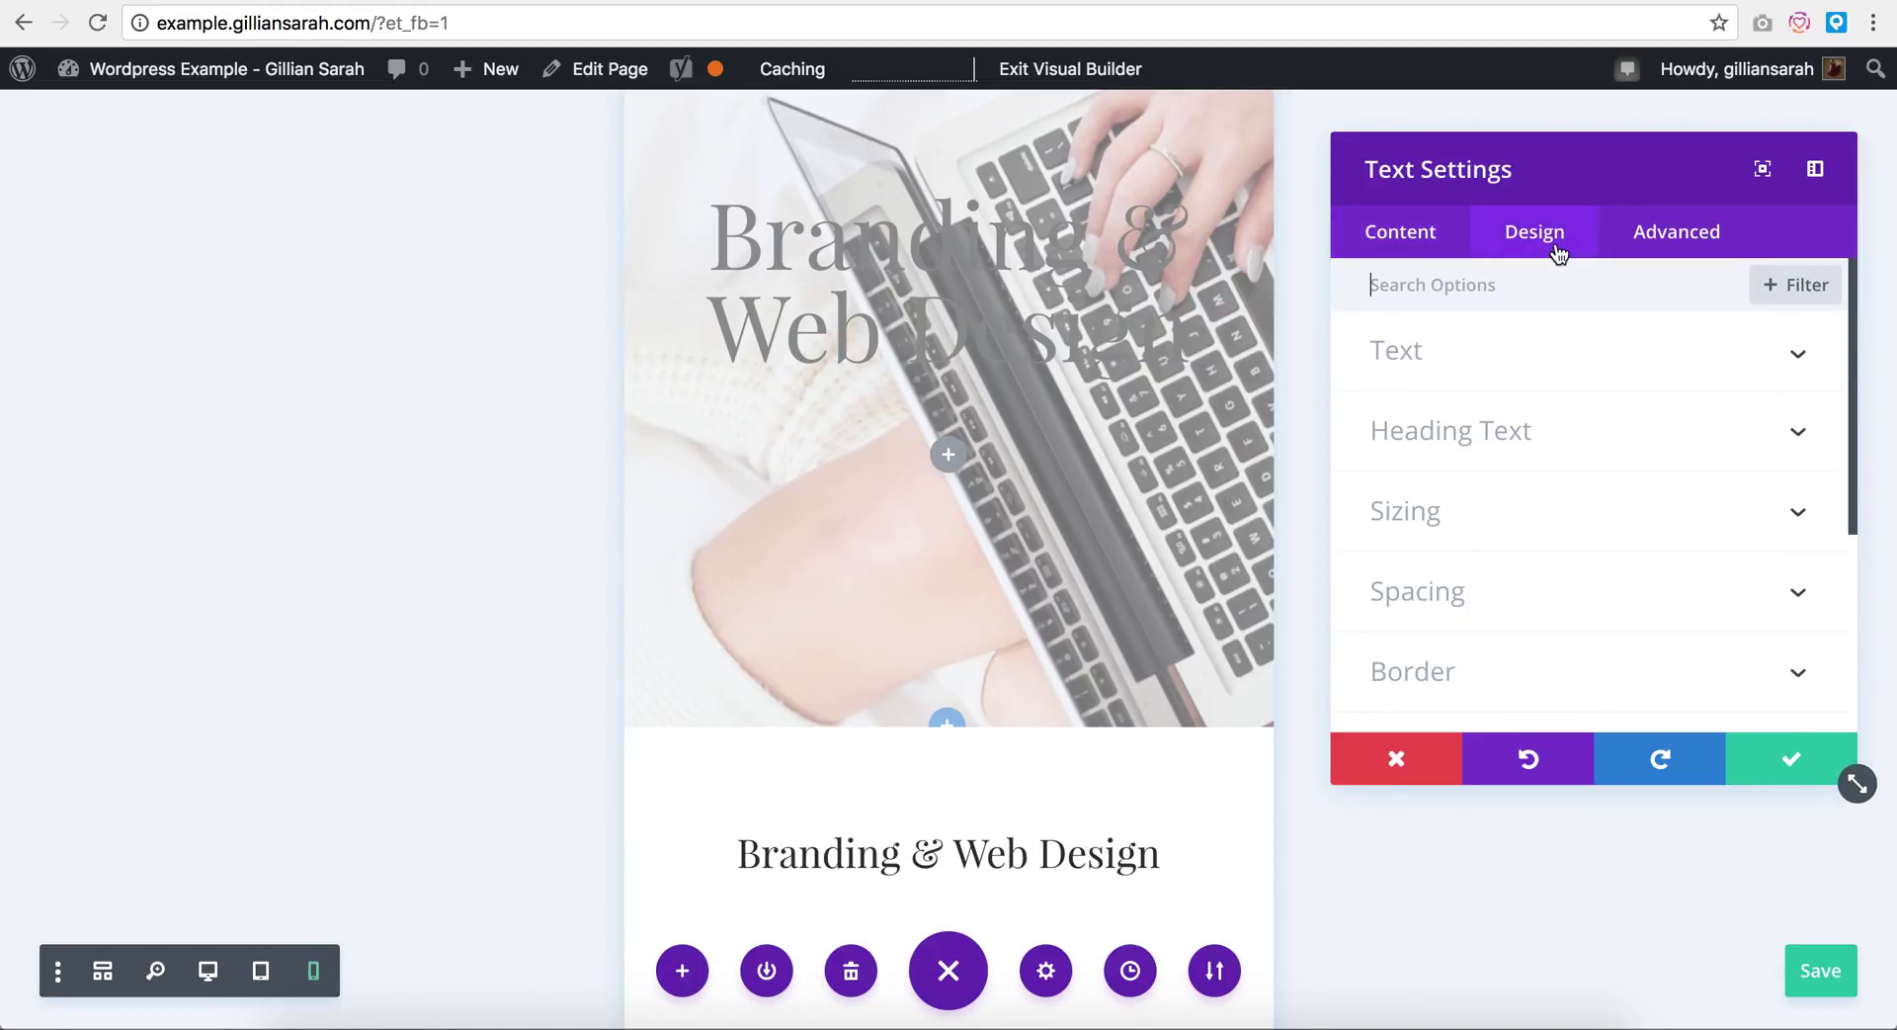
pyautogui.click(1548, 397)
pyautogui.scroll(-5, 1640, 474)
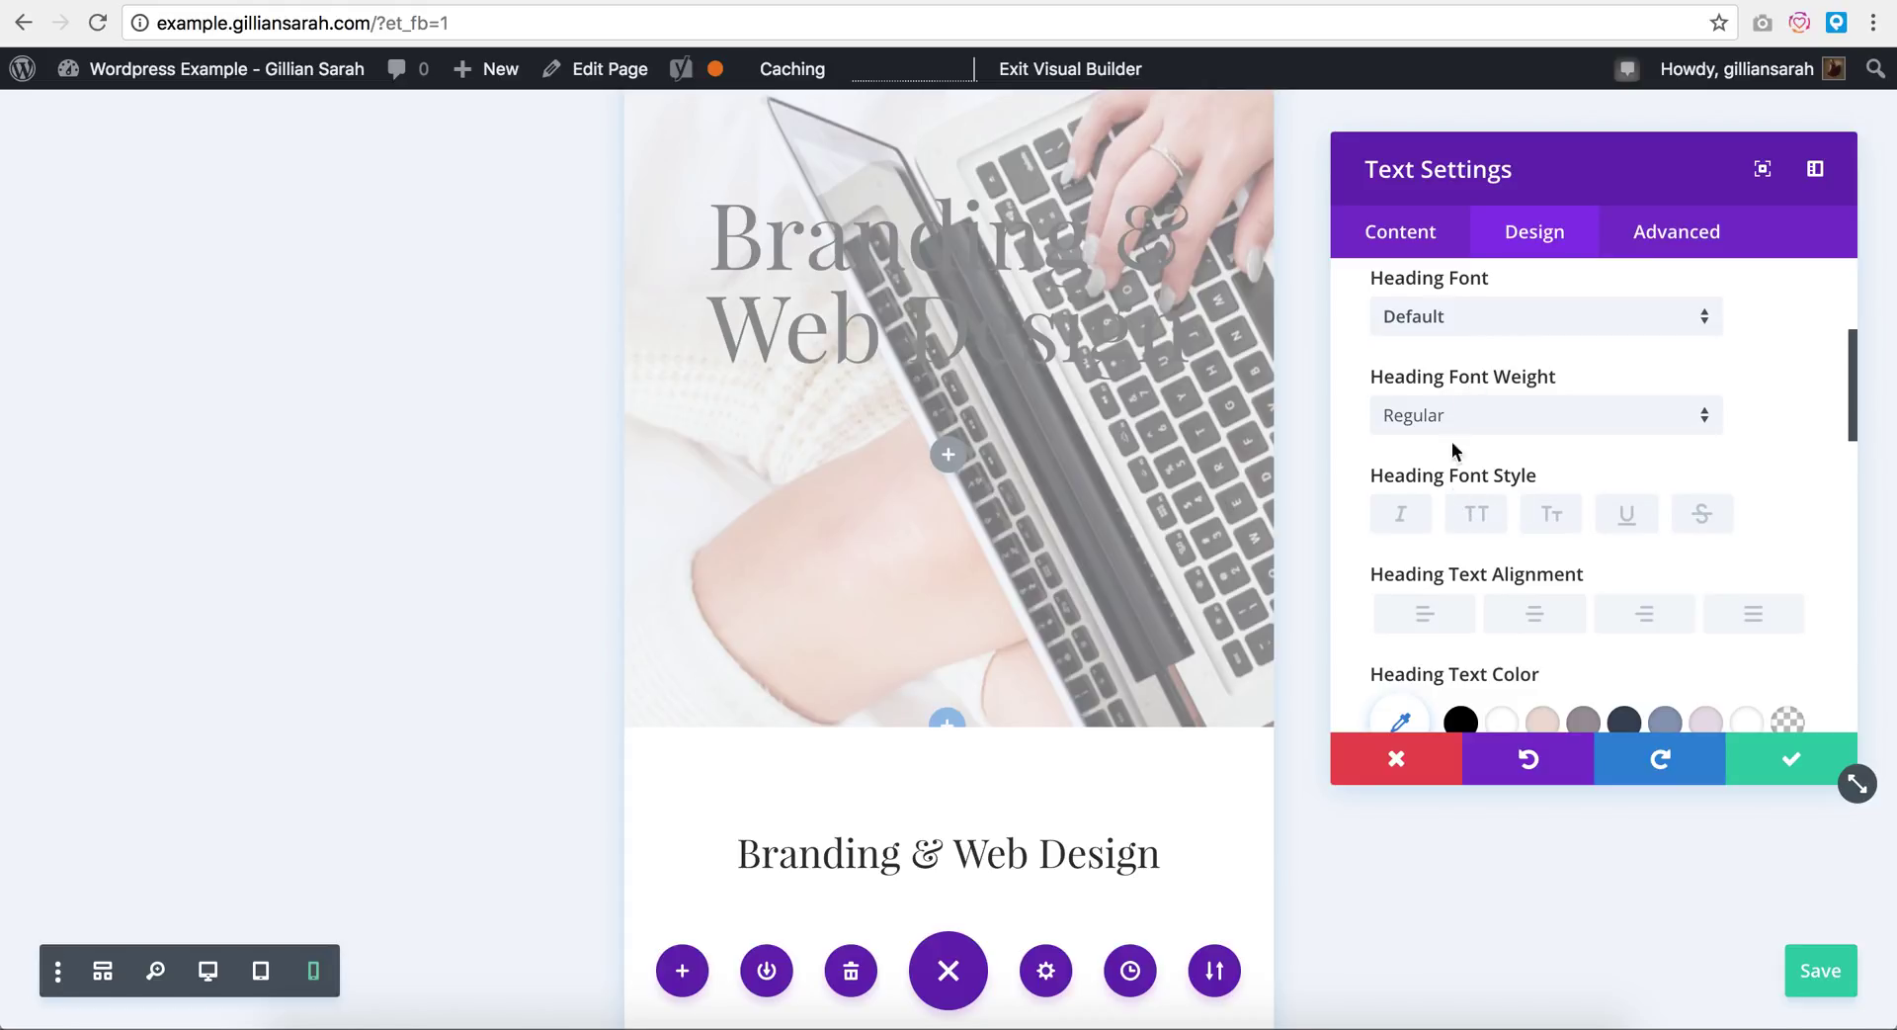
pyautogui.click(1475, 514)
pyautogui.scroll(-1, 1620, 573)
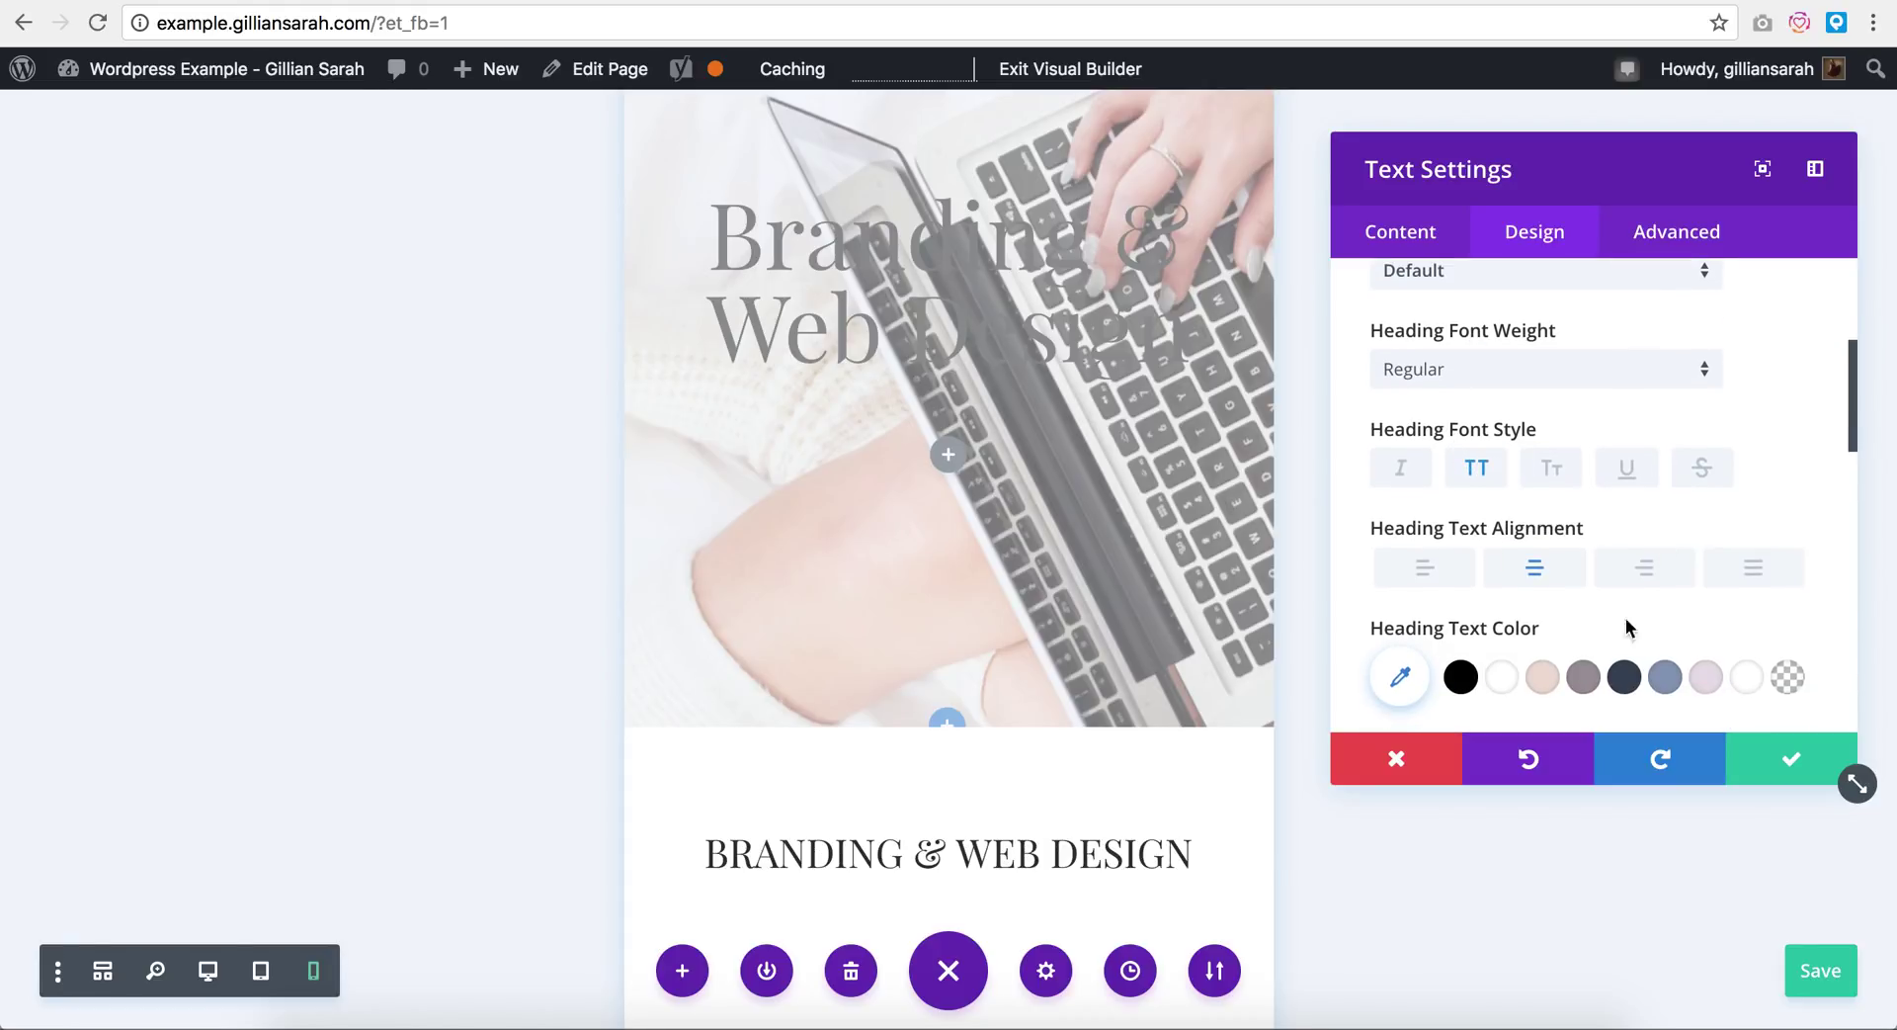
# Step: Set the heading text colour to the dark navy swatch and increase the heading letter spacing
pyautogui.click(1624, 676)
pyautogui.scroll(-5, 1735, 465)
pyautogui.click(1660, 633)
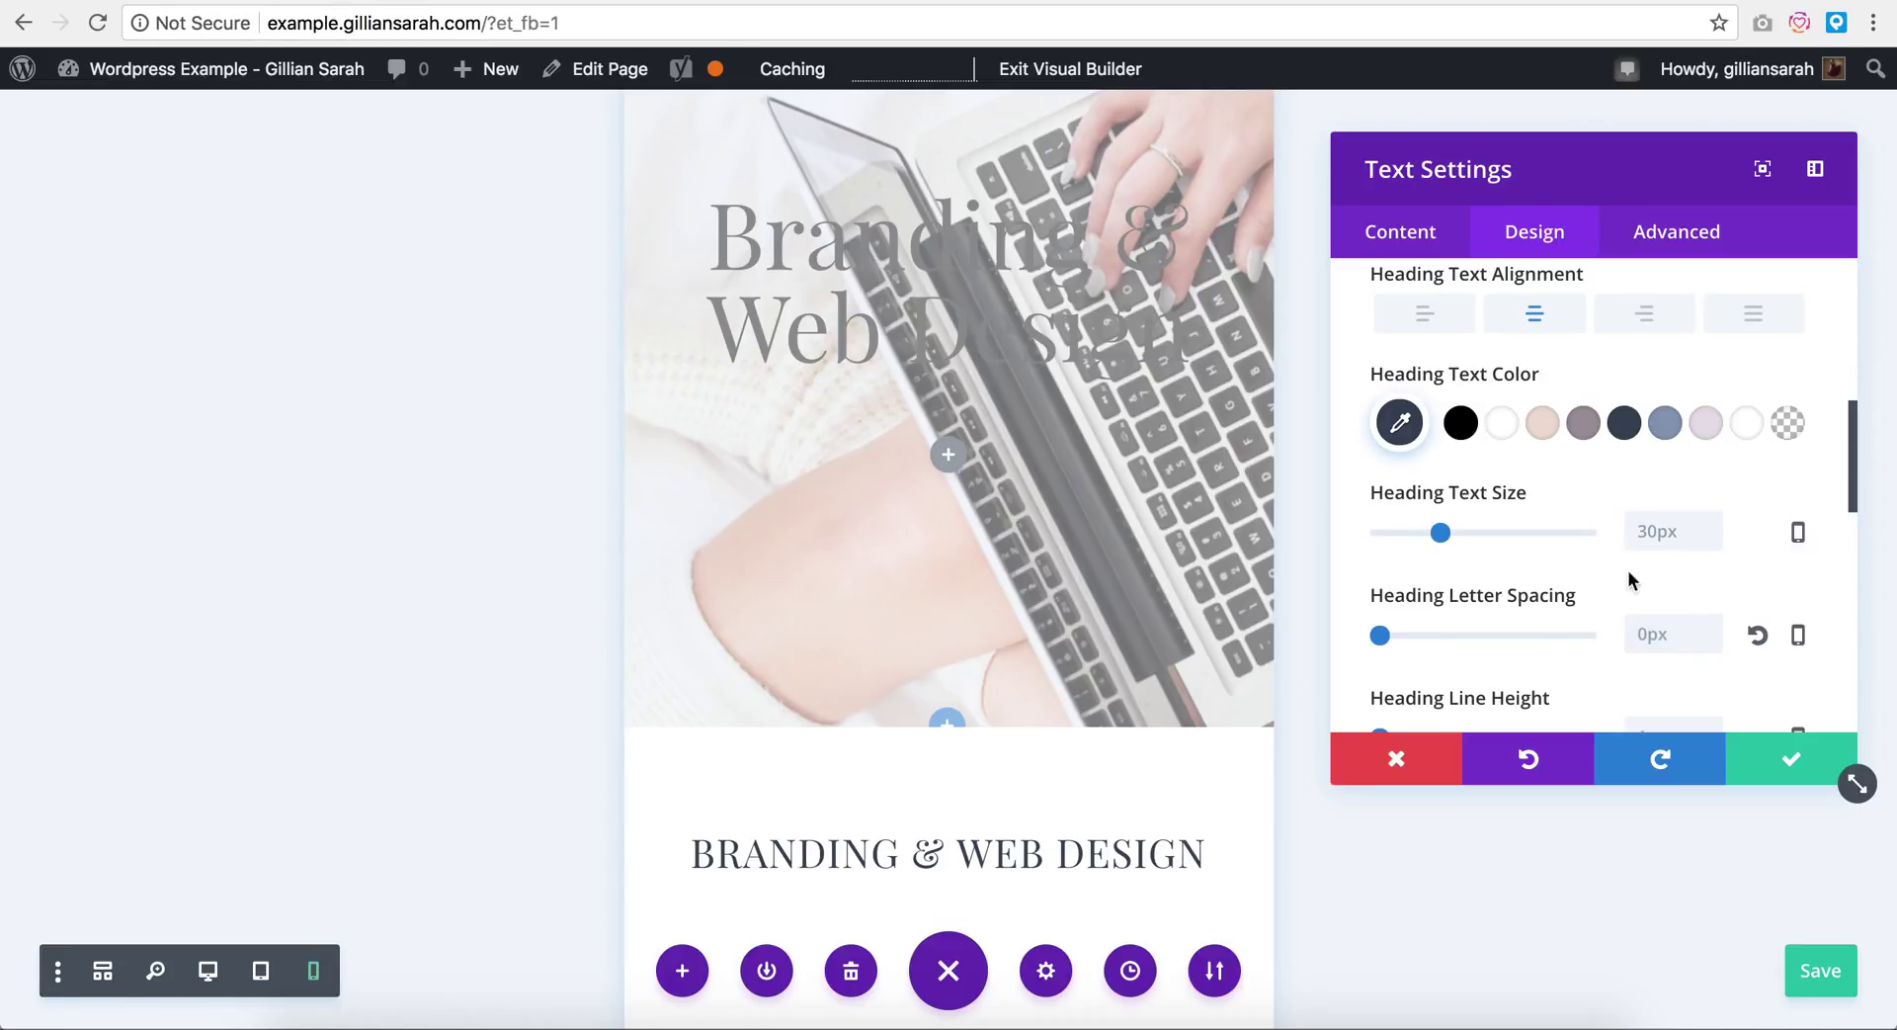
# Step: Enlarge the heading text size of the "Branding & Web Design" module beyond 30px
pyautogui.moveTo(1443, 535); pyautogui.dragTo(1474, 541)
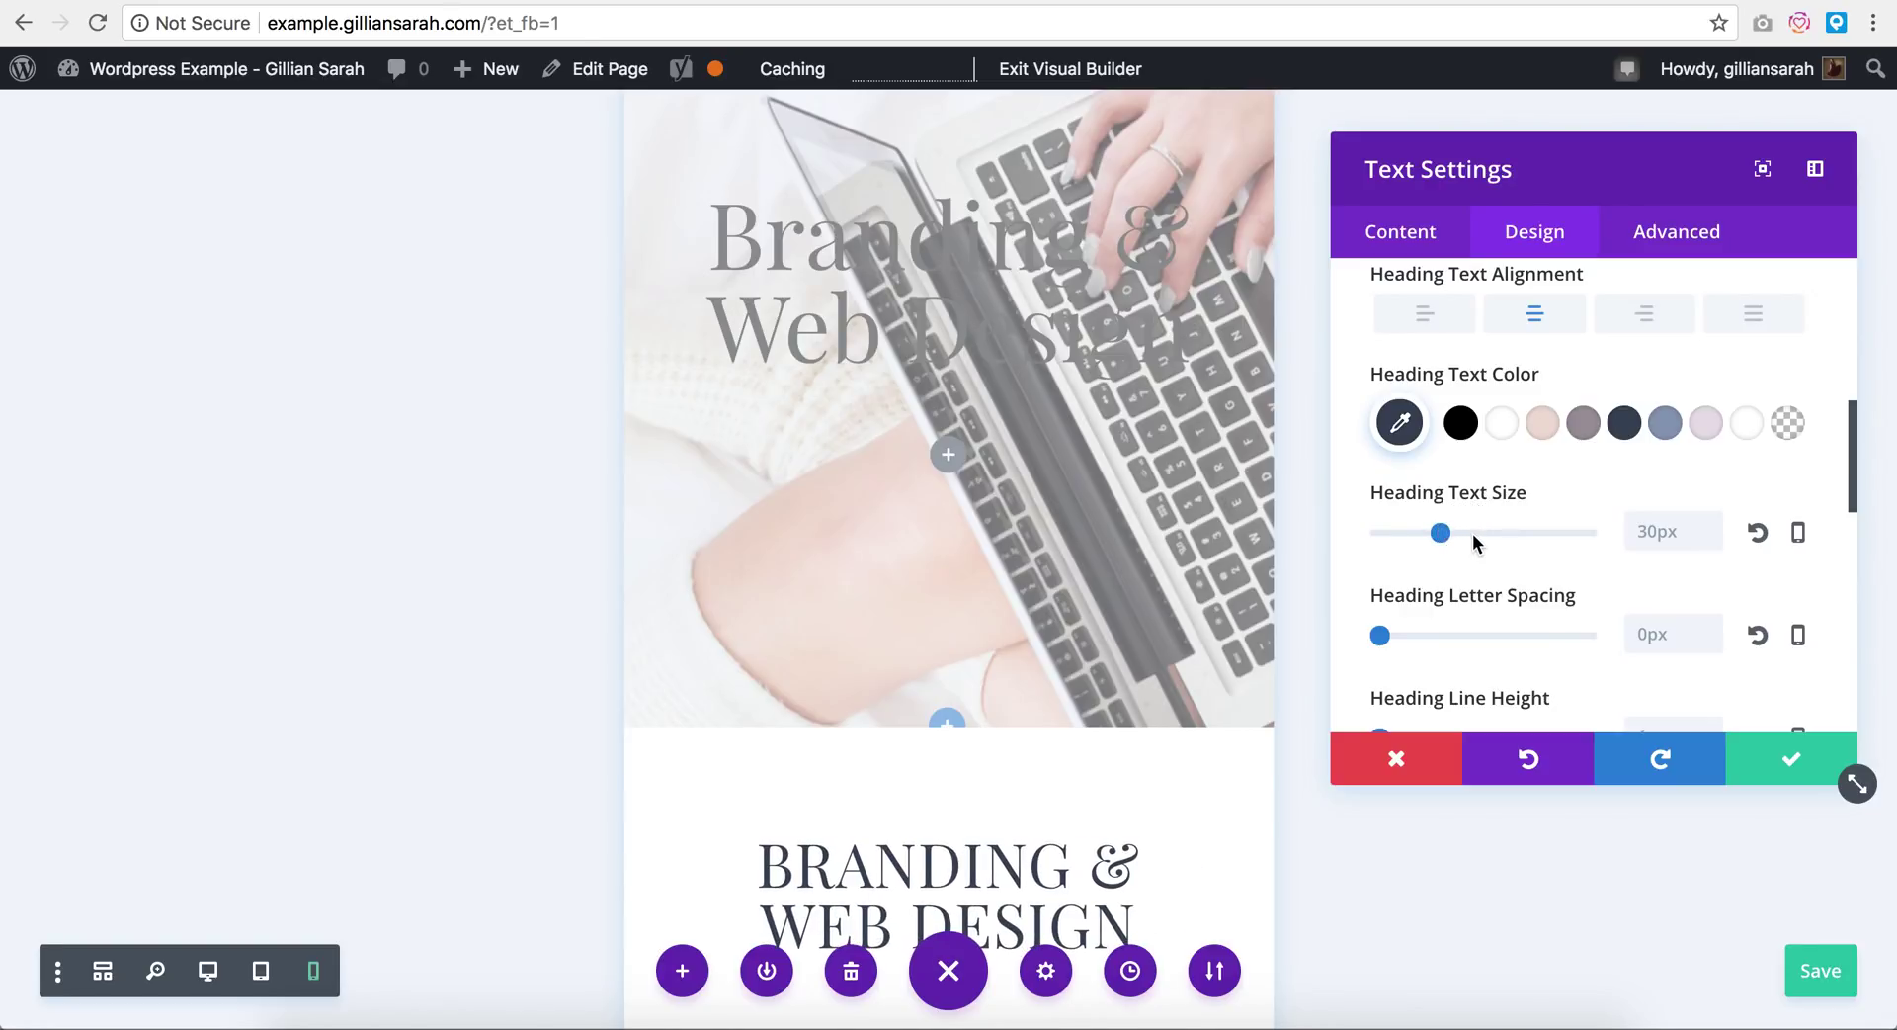
pyautogui.scroll(-2, 1457, 621)
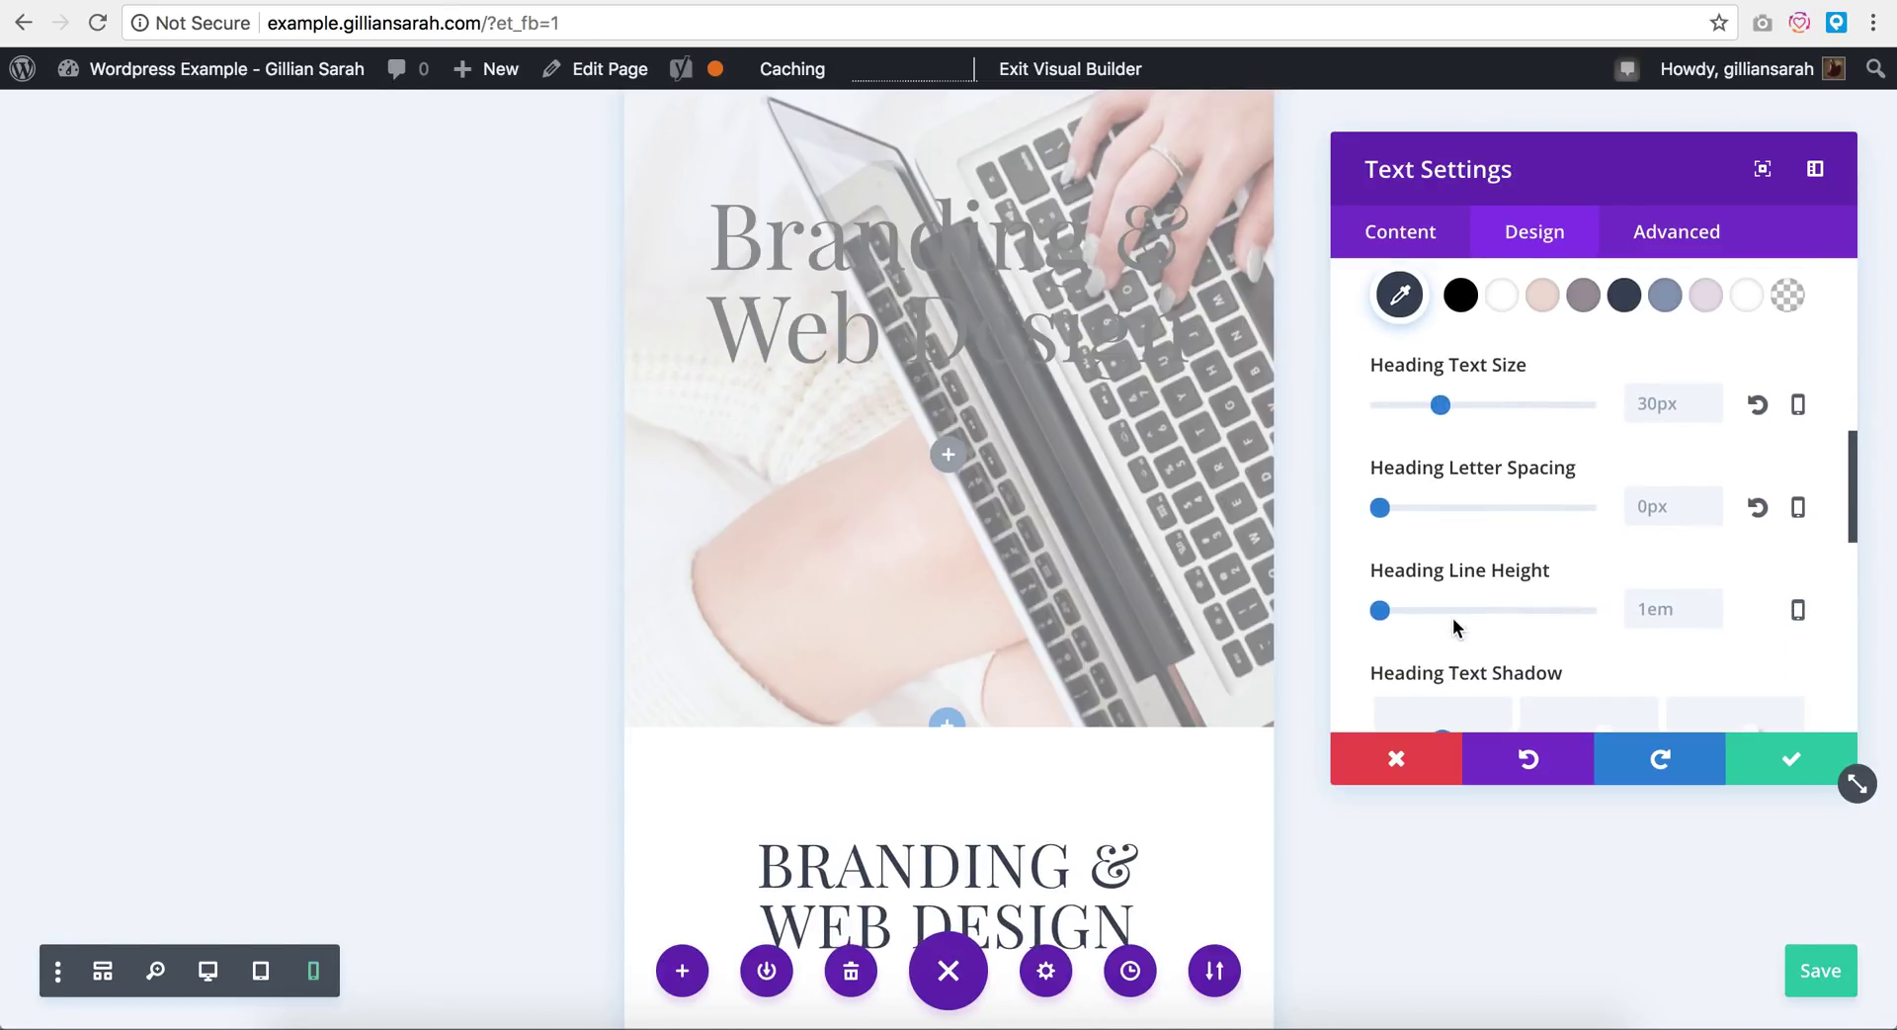
pyautogui.scroll(-3, 1094, 625)
pyautogui.click(1384, 230)
pyautogui.click(1506, 445)
pyautogui.click(1611, 553)
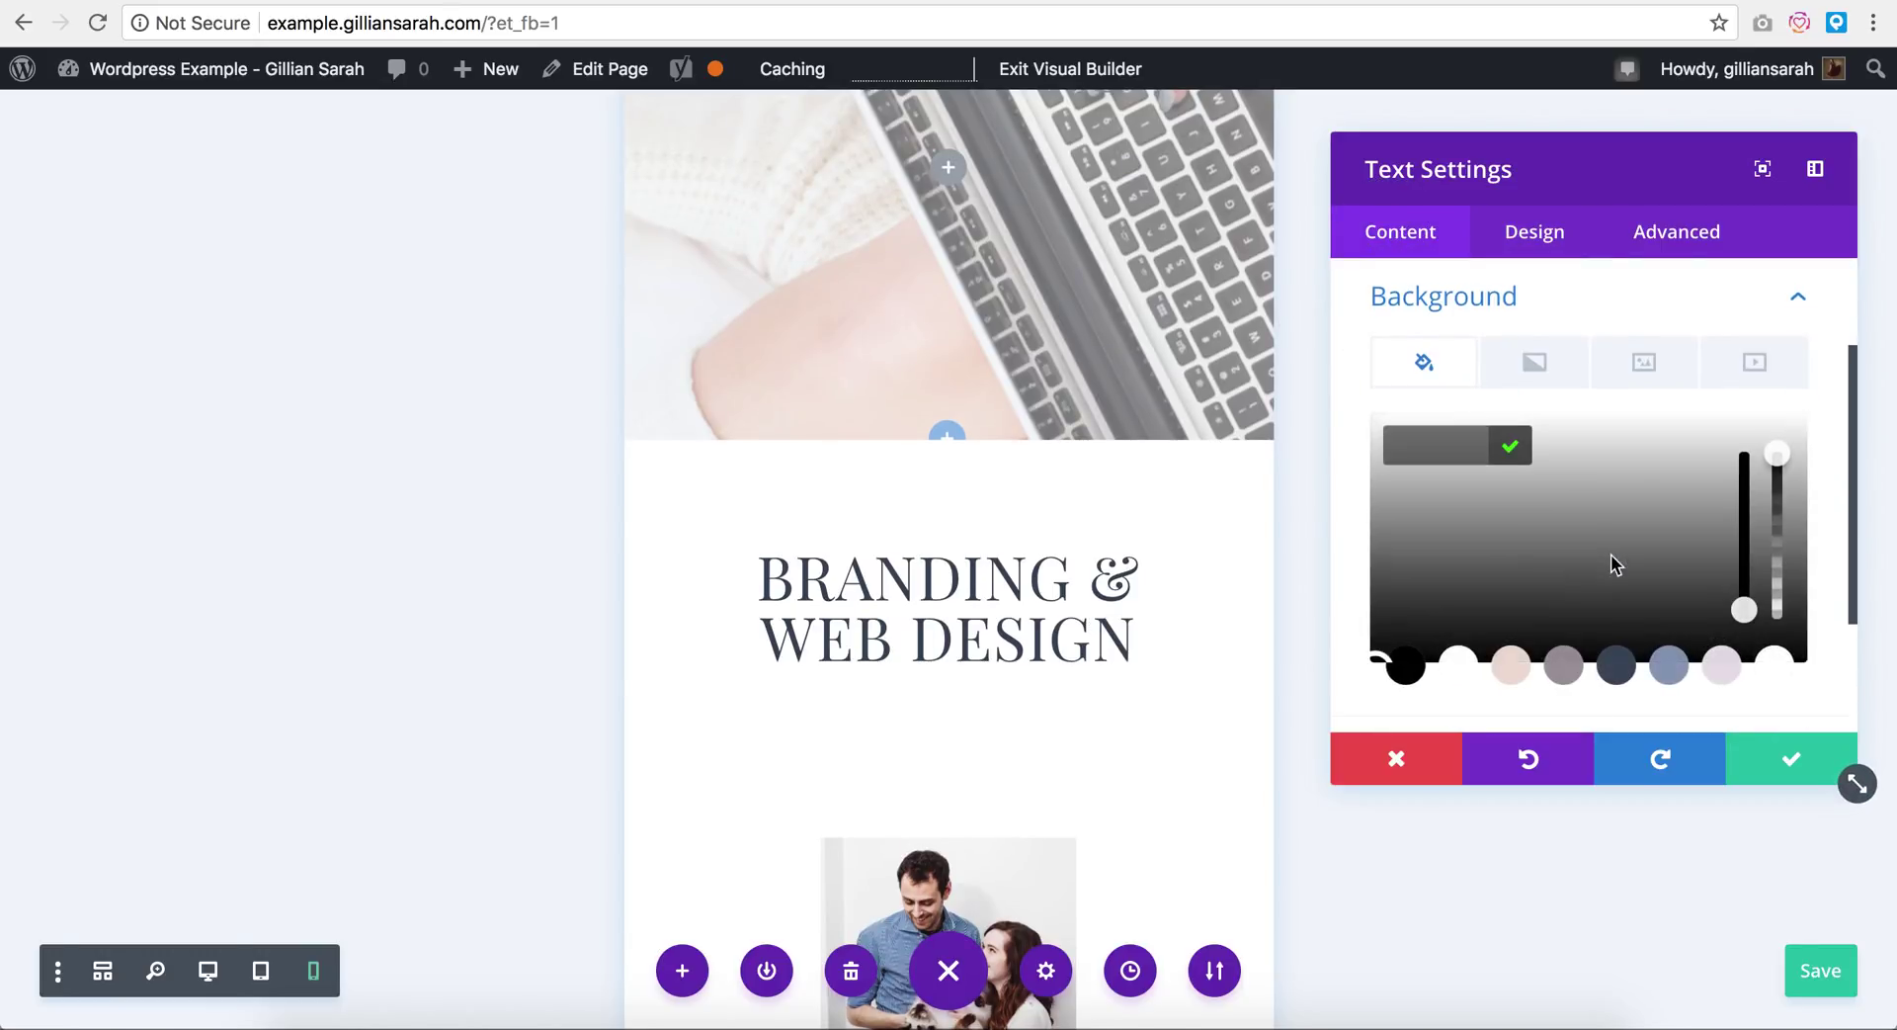
pyautogui.click(1718, 670)
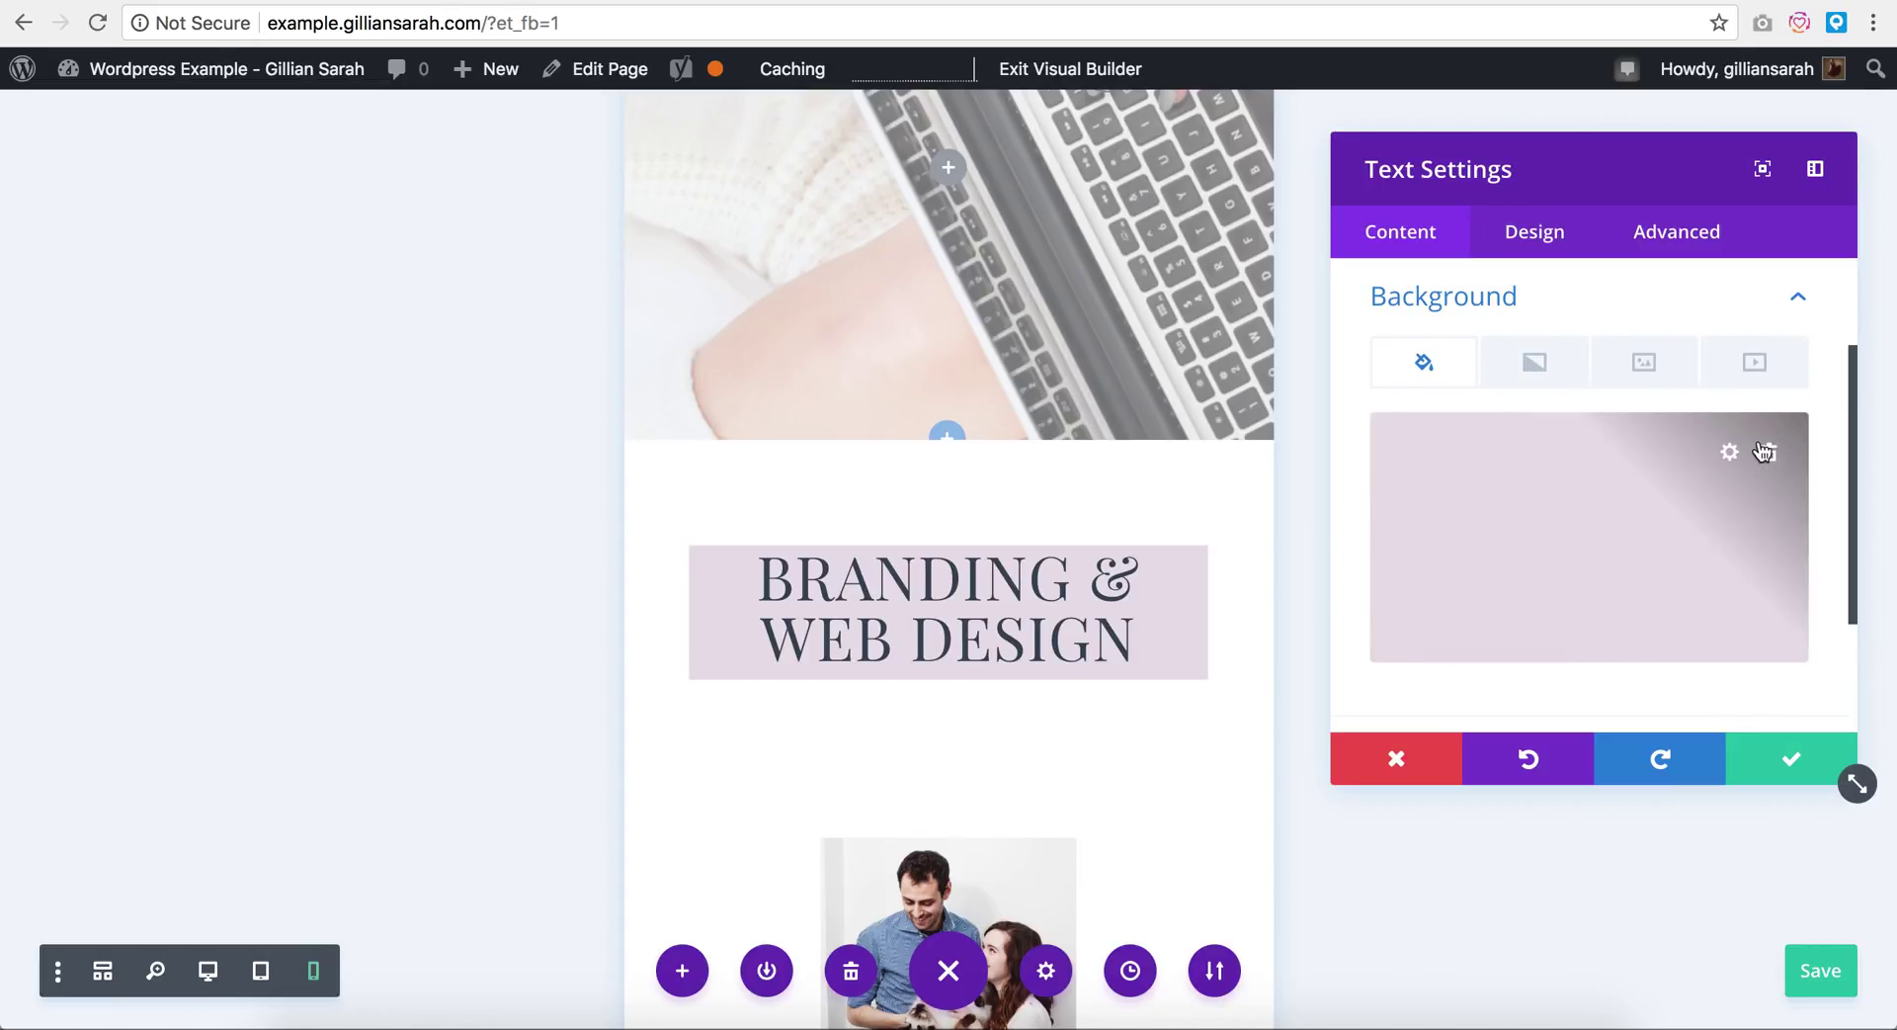
pyautogui.click(1765, 450)
# Step: Save the text module's settings and give its section a pale lilac background (#e9dfe8)
pyautogui.click(1779, 756)
pyautogui.click(681, 465)
pyautogui.click(1686, 373)
pyautogui.click(1691, 516)
pyautogui.click(1721, 689)
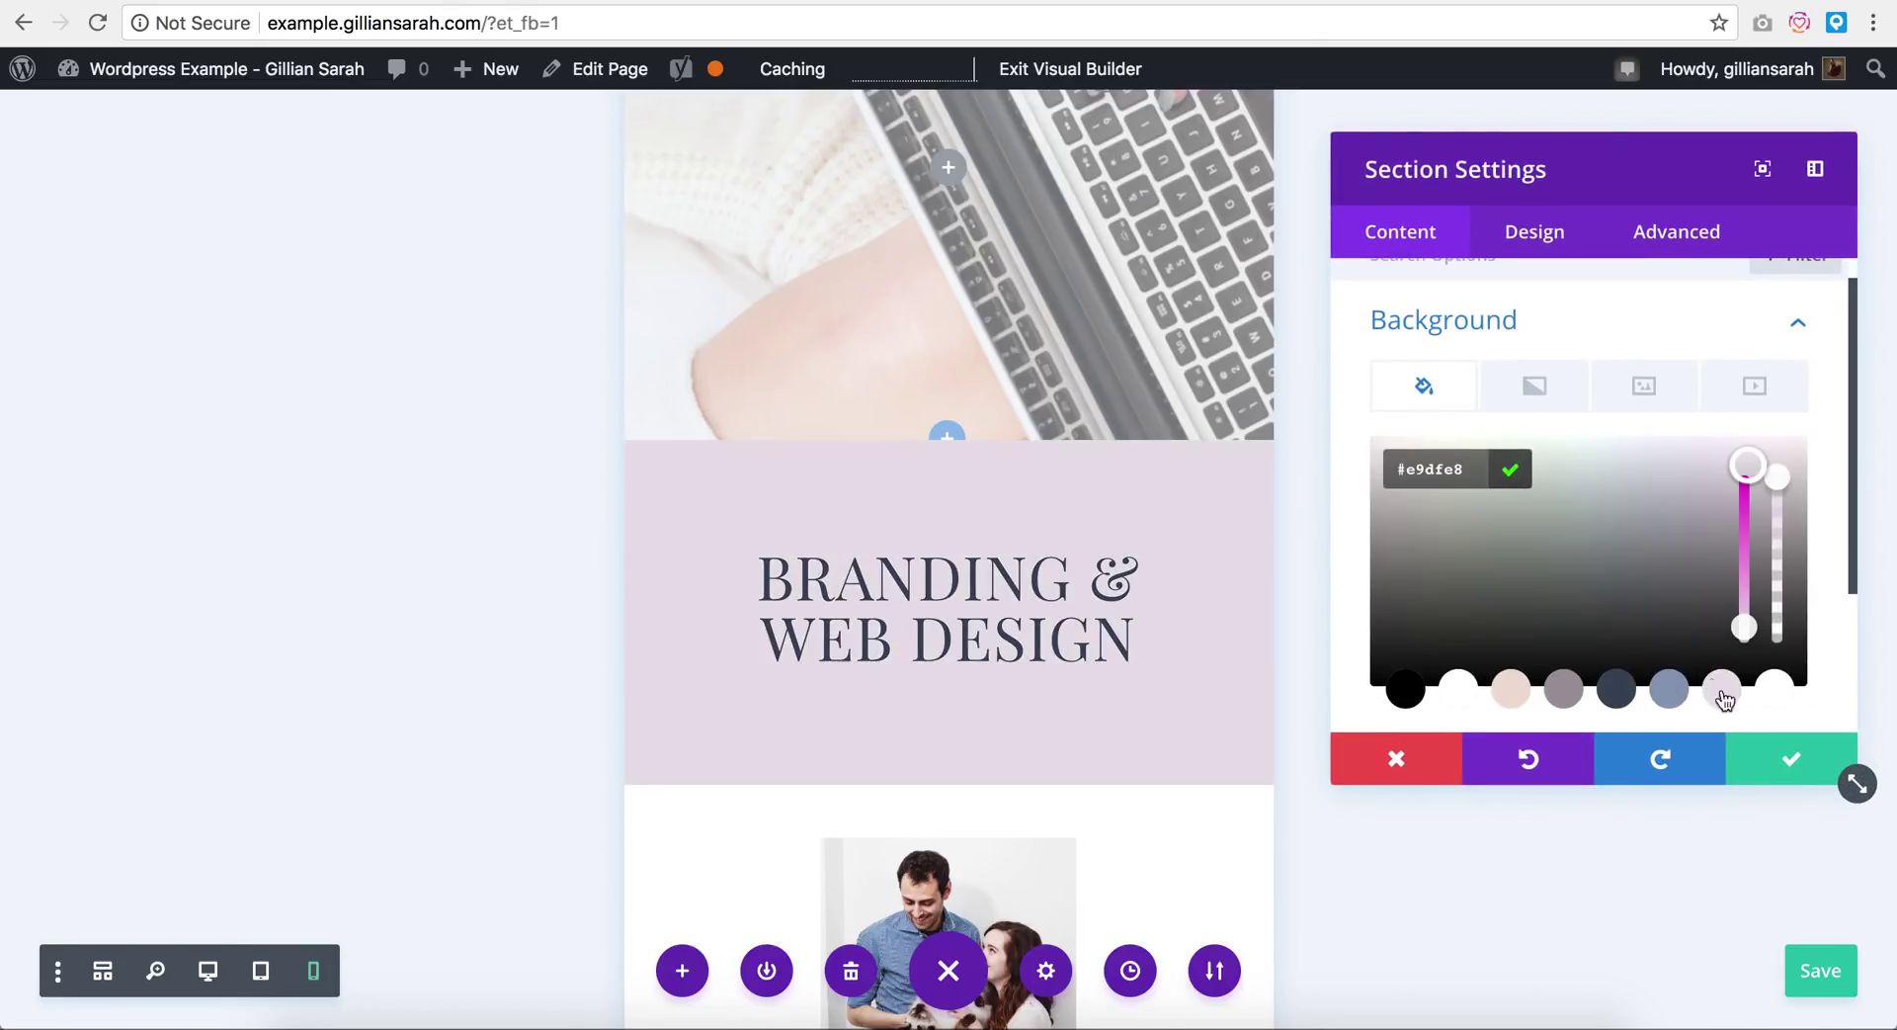
pyautogui.click(1784, 762)
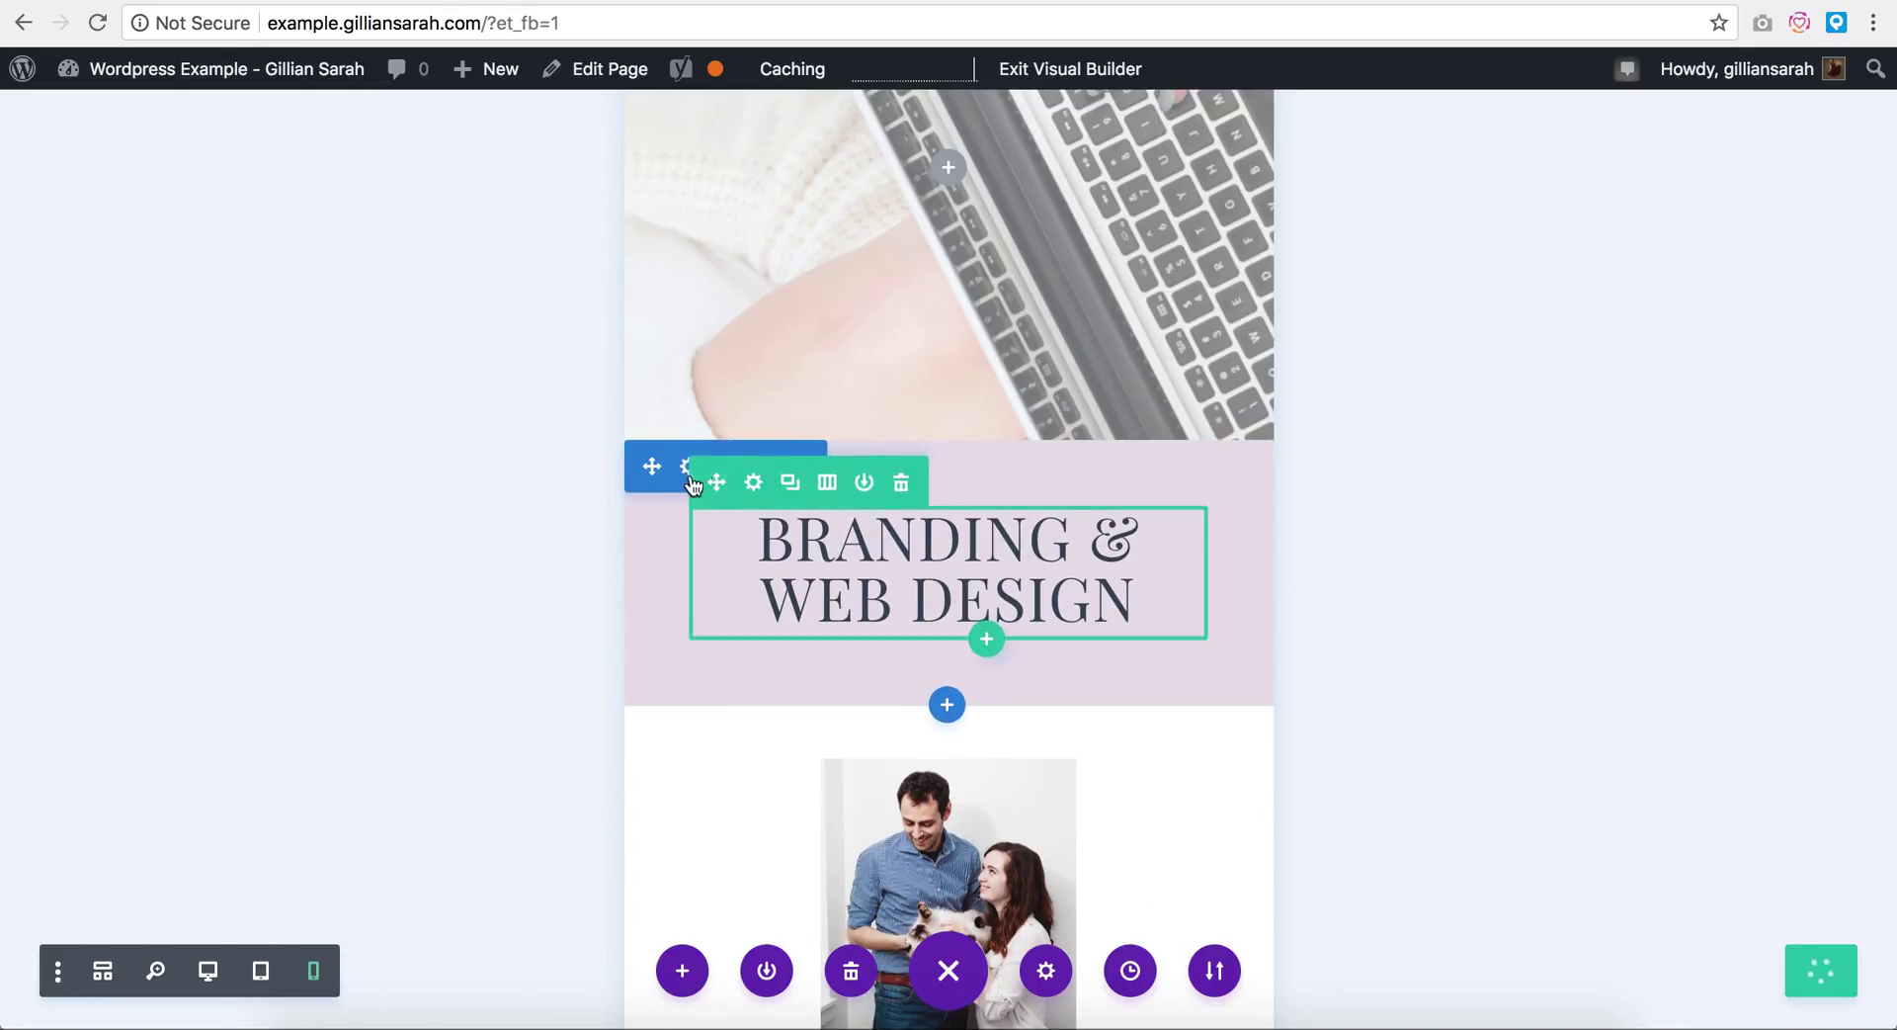
# Step: Disable the new lilac section on tablet and desktop, and save the section settings
pyautogui.click(690, 469)
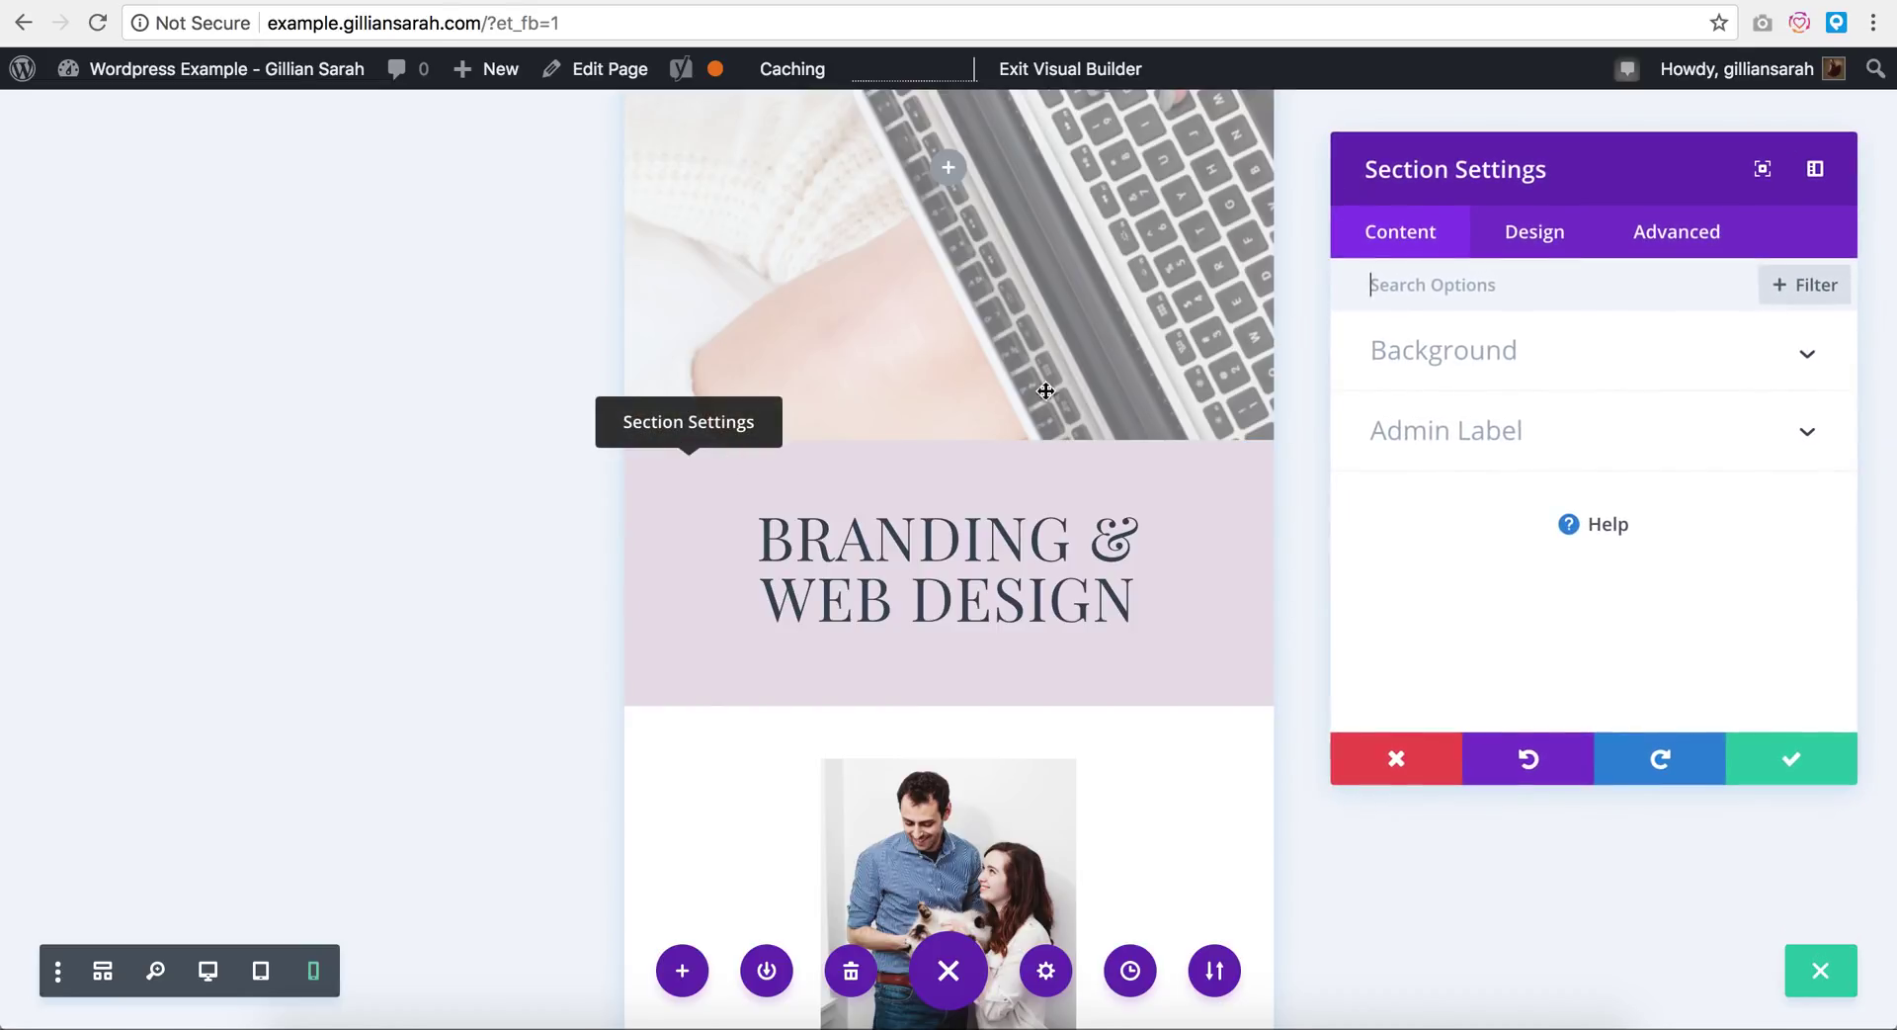
pyautogui.click(1694, 235)
pyautogui.click(1471, 511)
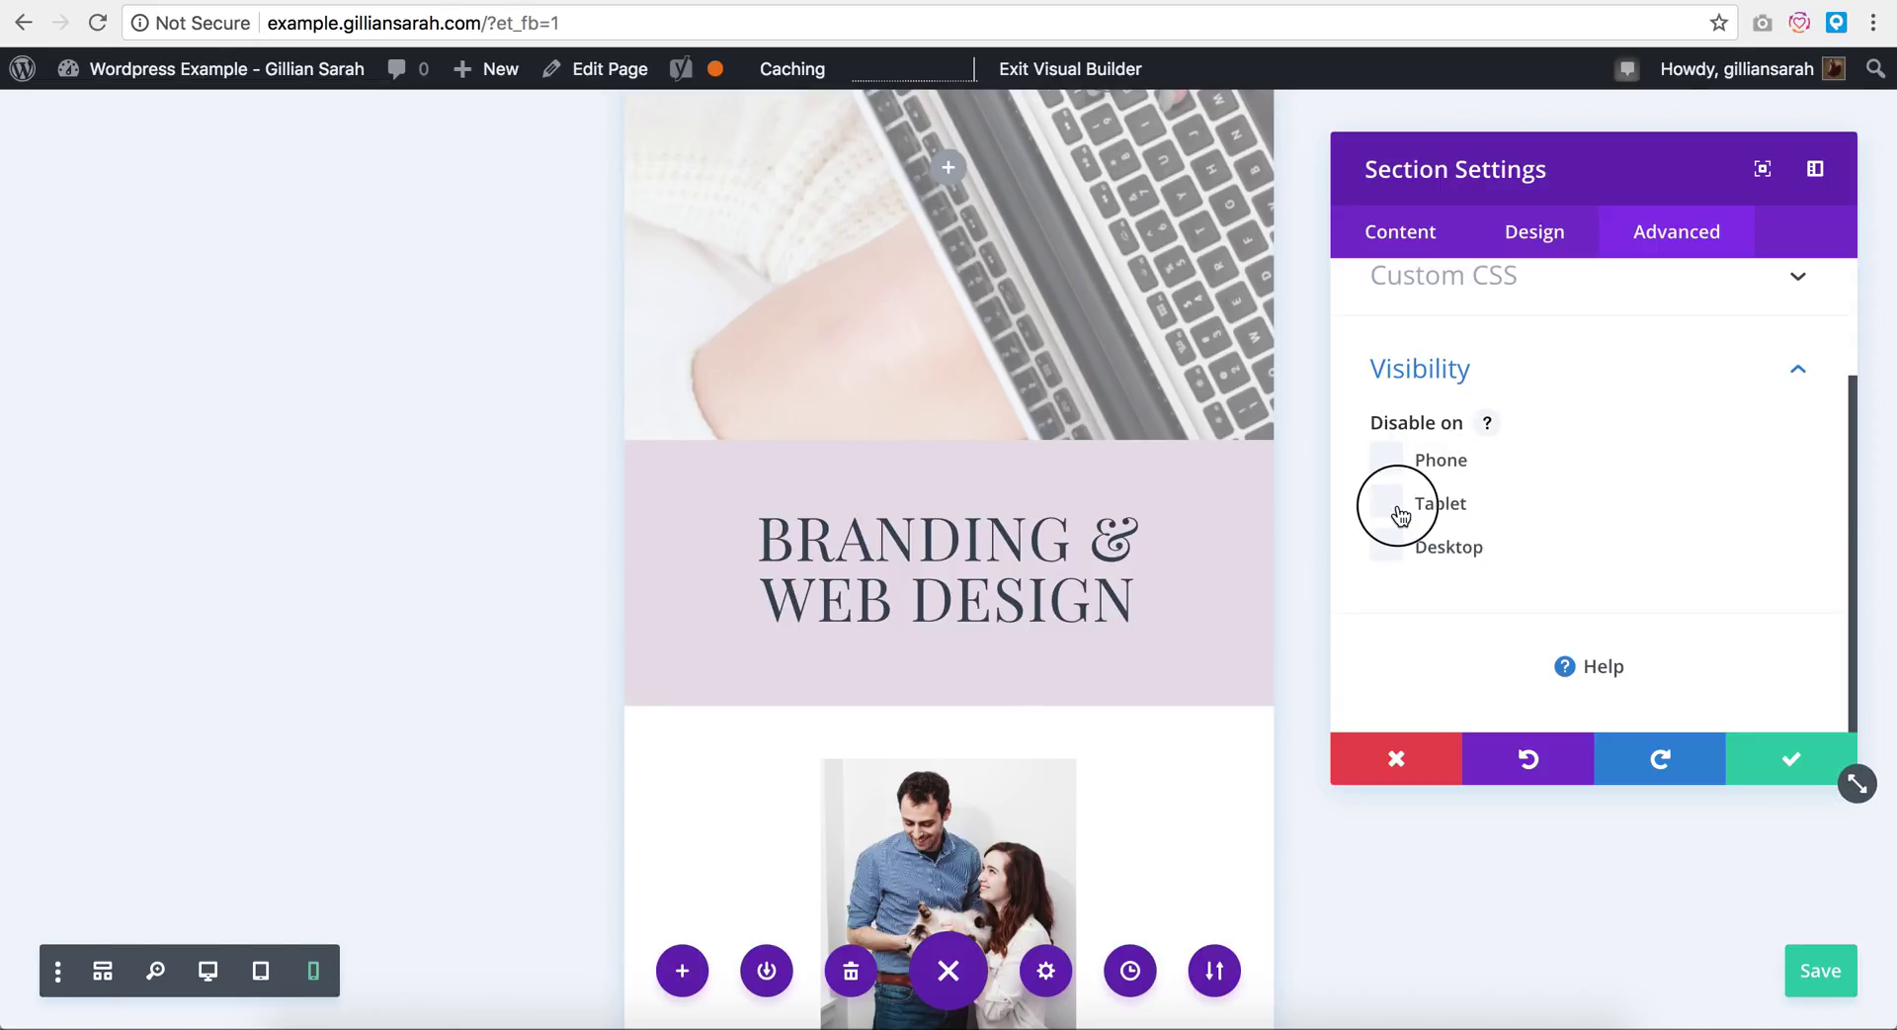
pyautogui.click(1786, 763)
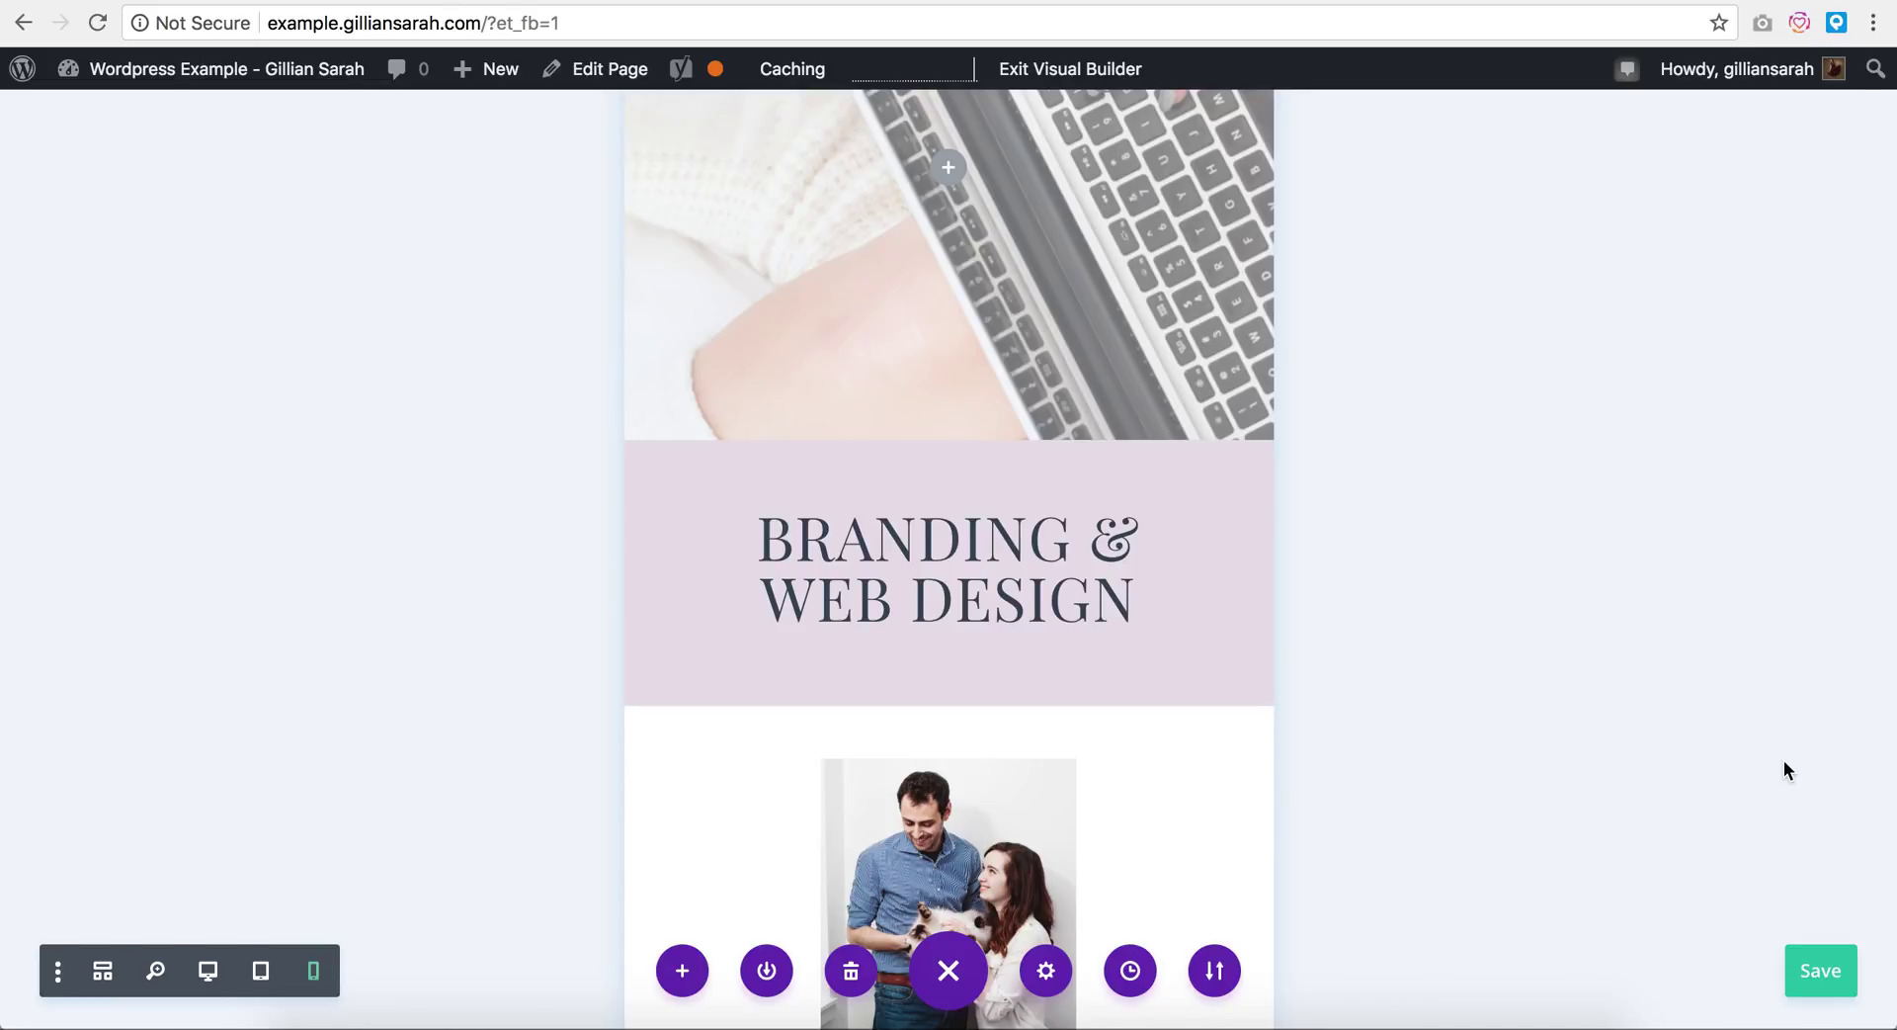
# Step: Preview the page at desktop width and examine the hero and the lilac section below it
pyautogui.click(207, 971)
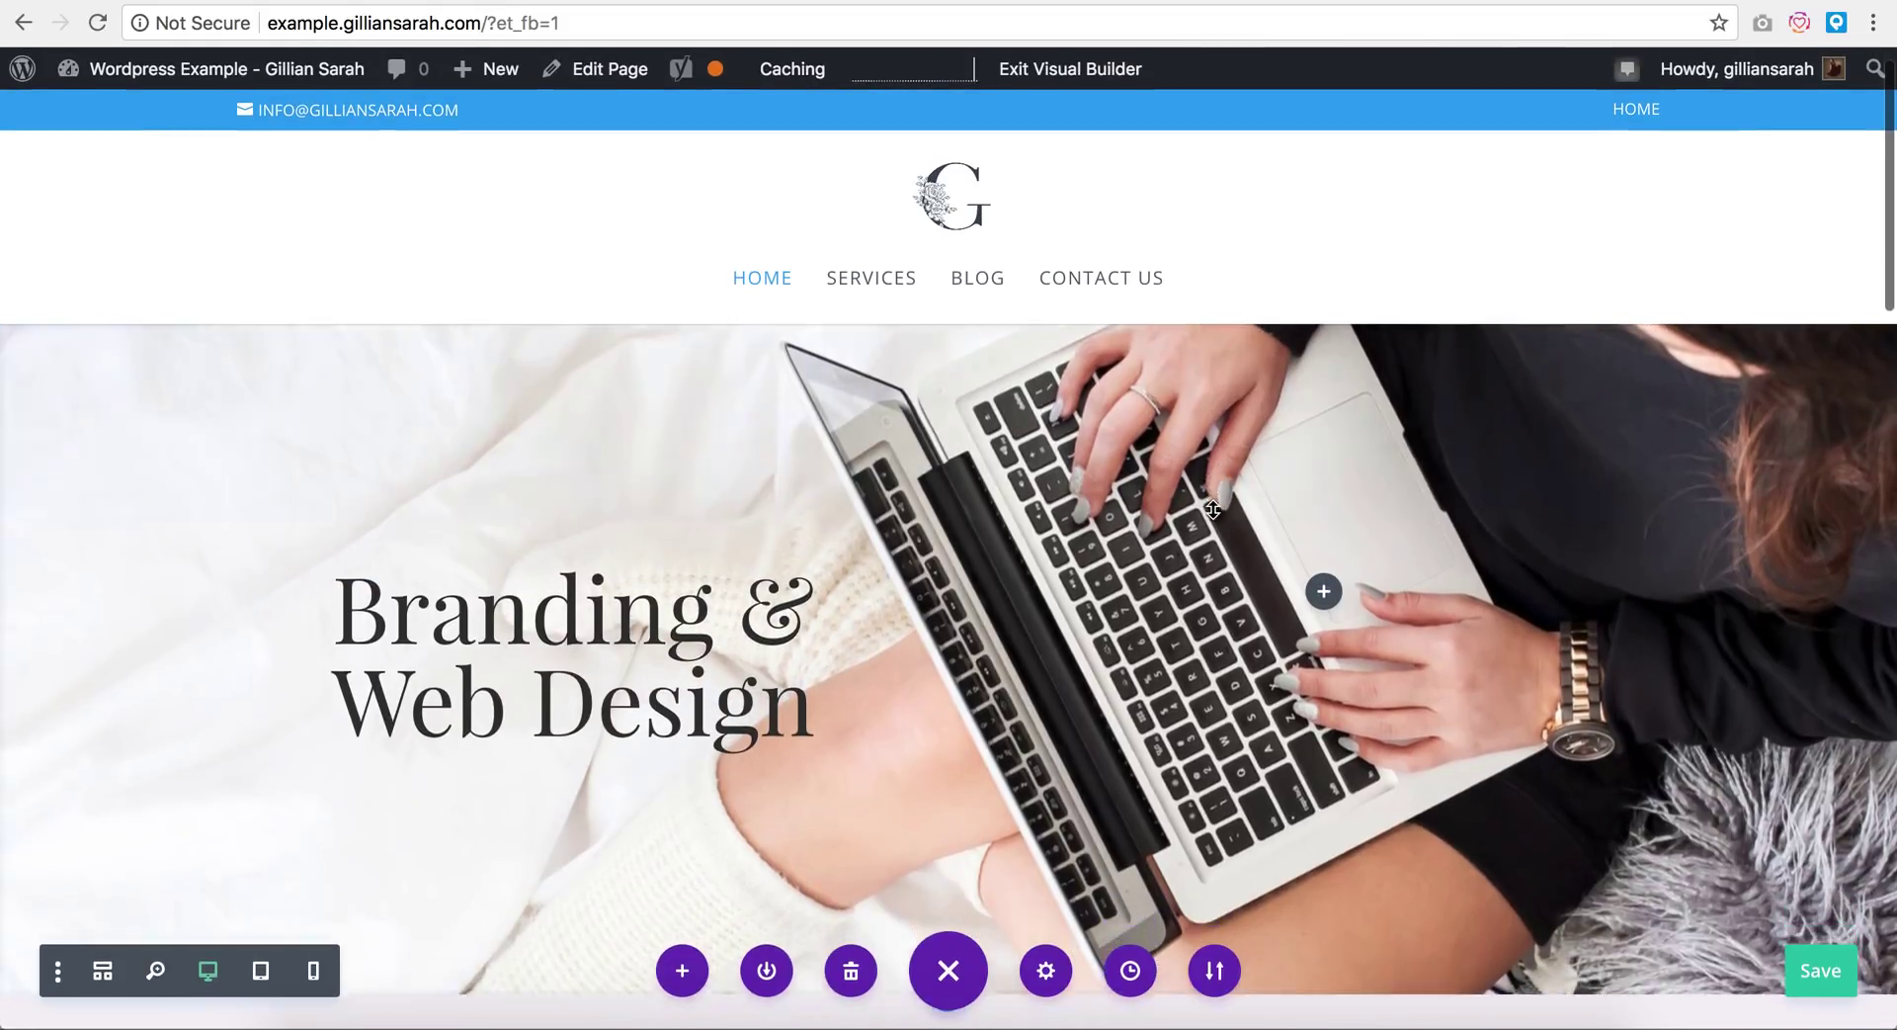
pyautogui.scroll(-5, 1214, 510)
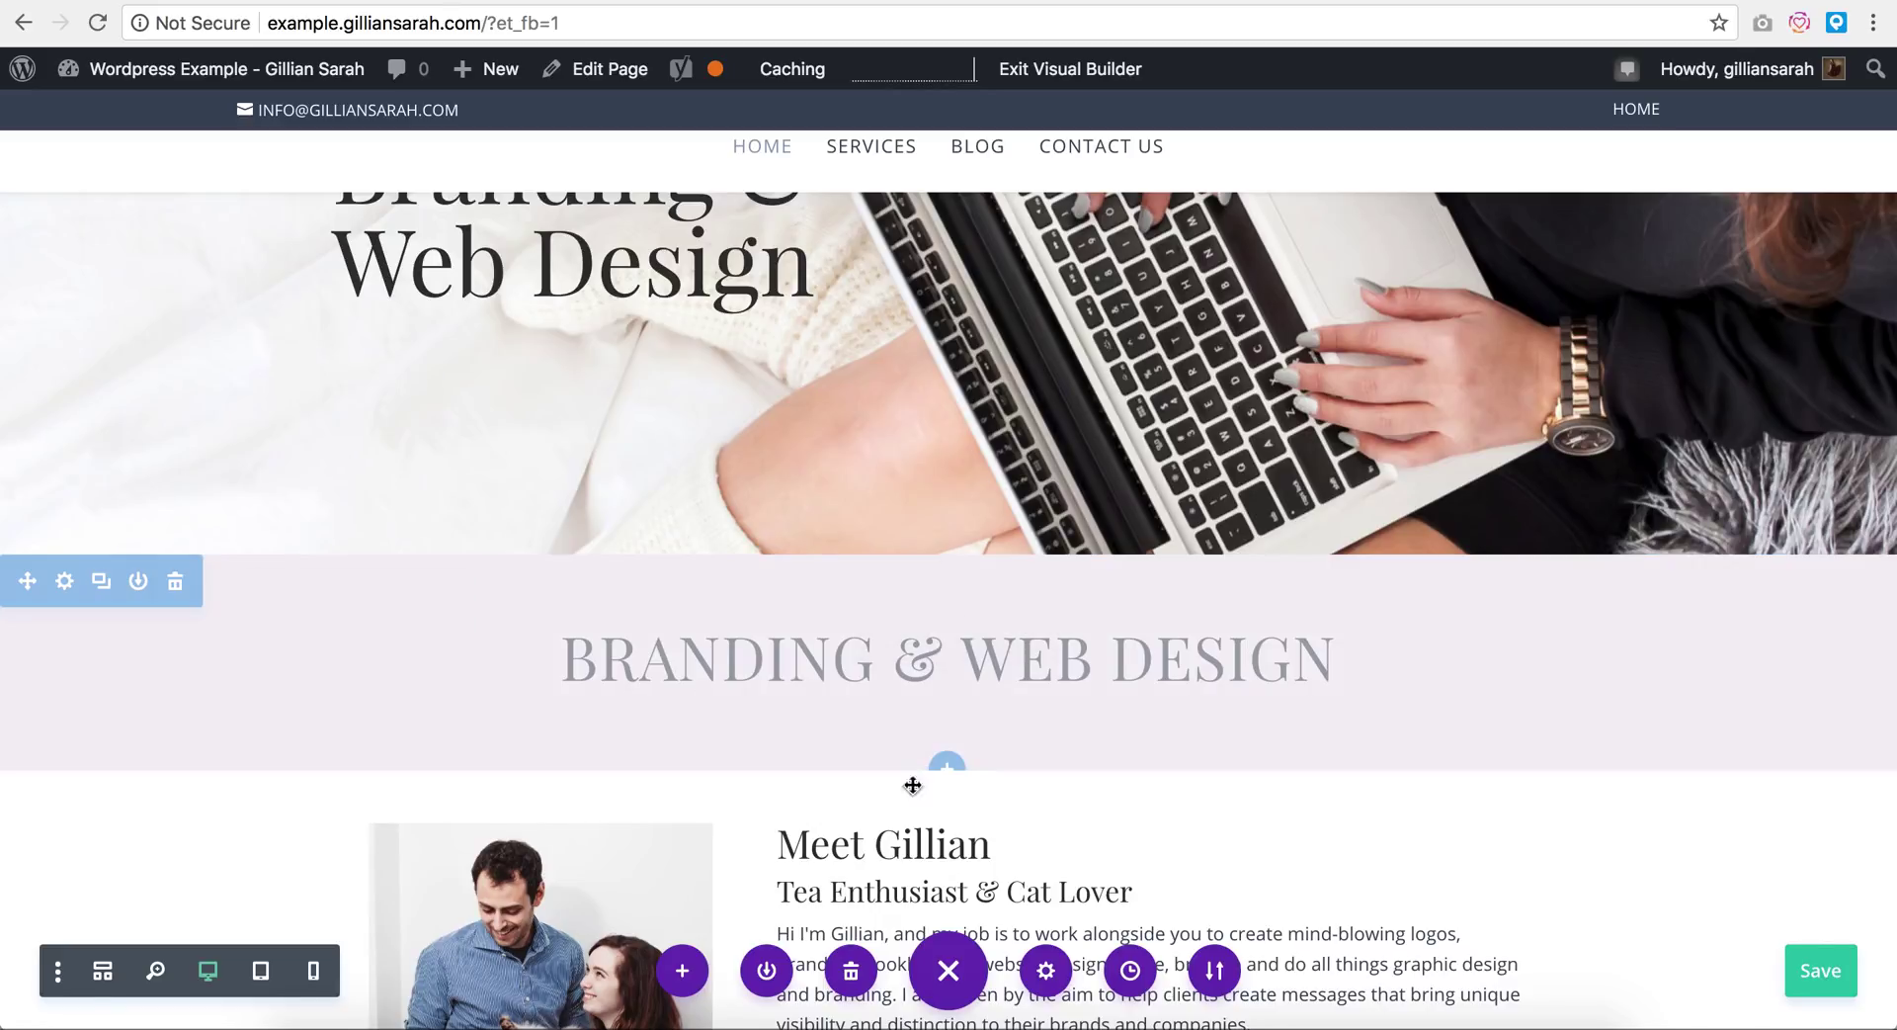
pyautogui.scroll(5, 1067, 792)
pyautogui.scroll(-3, 313, 792)
pyautogui.scroll(-2, 313, 792)
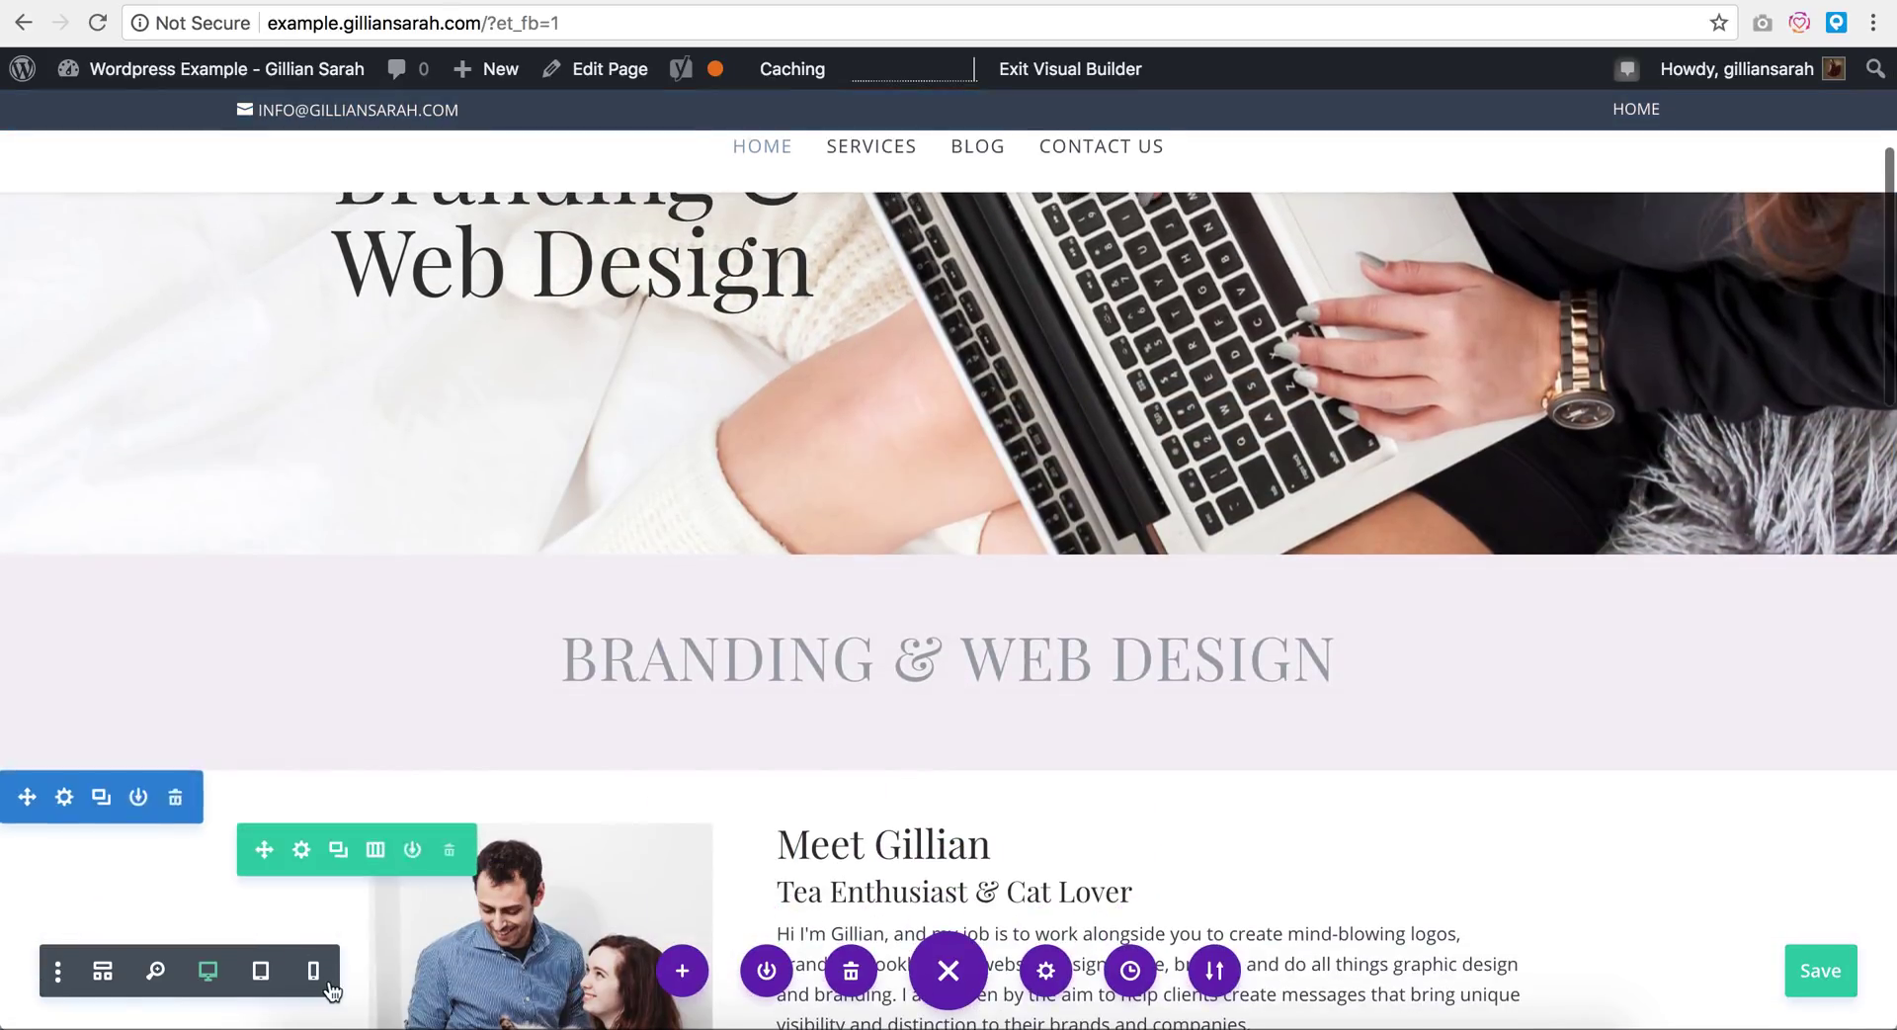
# Step: Return to the phone preview and enable per-device custom padding for the row holding the couple's photo and introduction
pyautogui.click(313, 970)
pyautogui.scroll(-10, 968, 587)
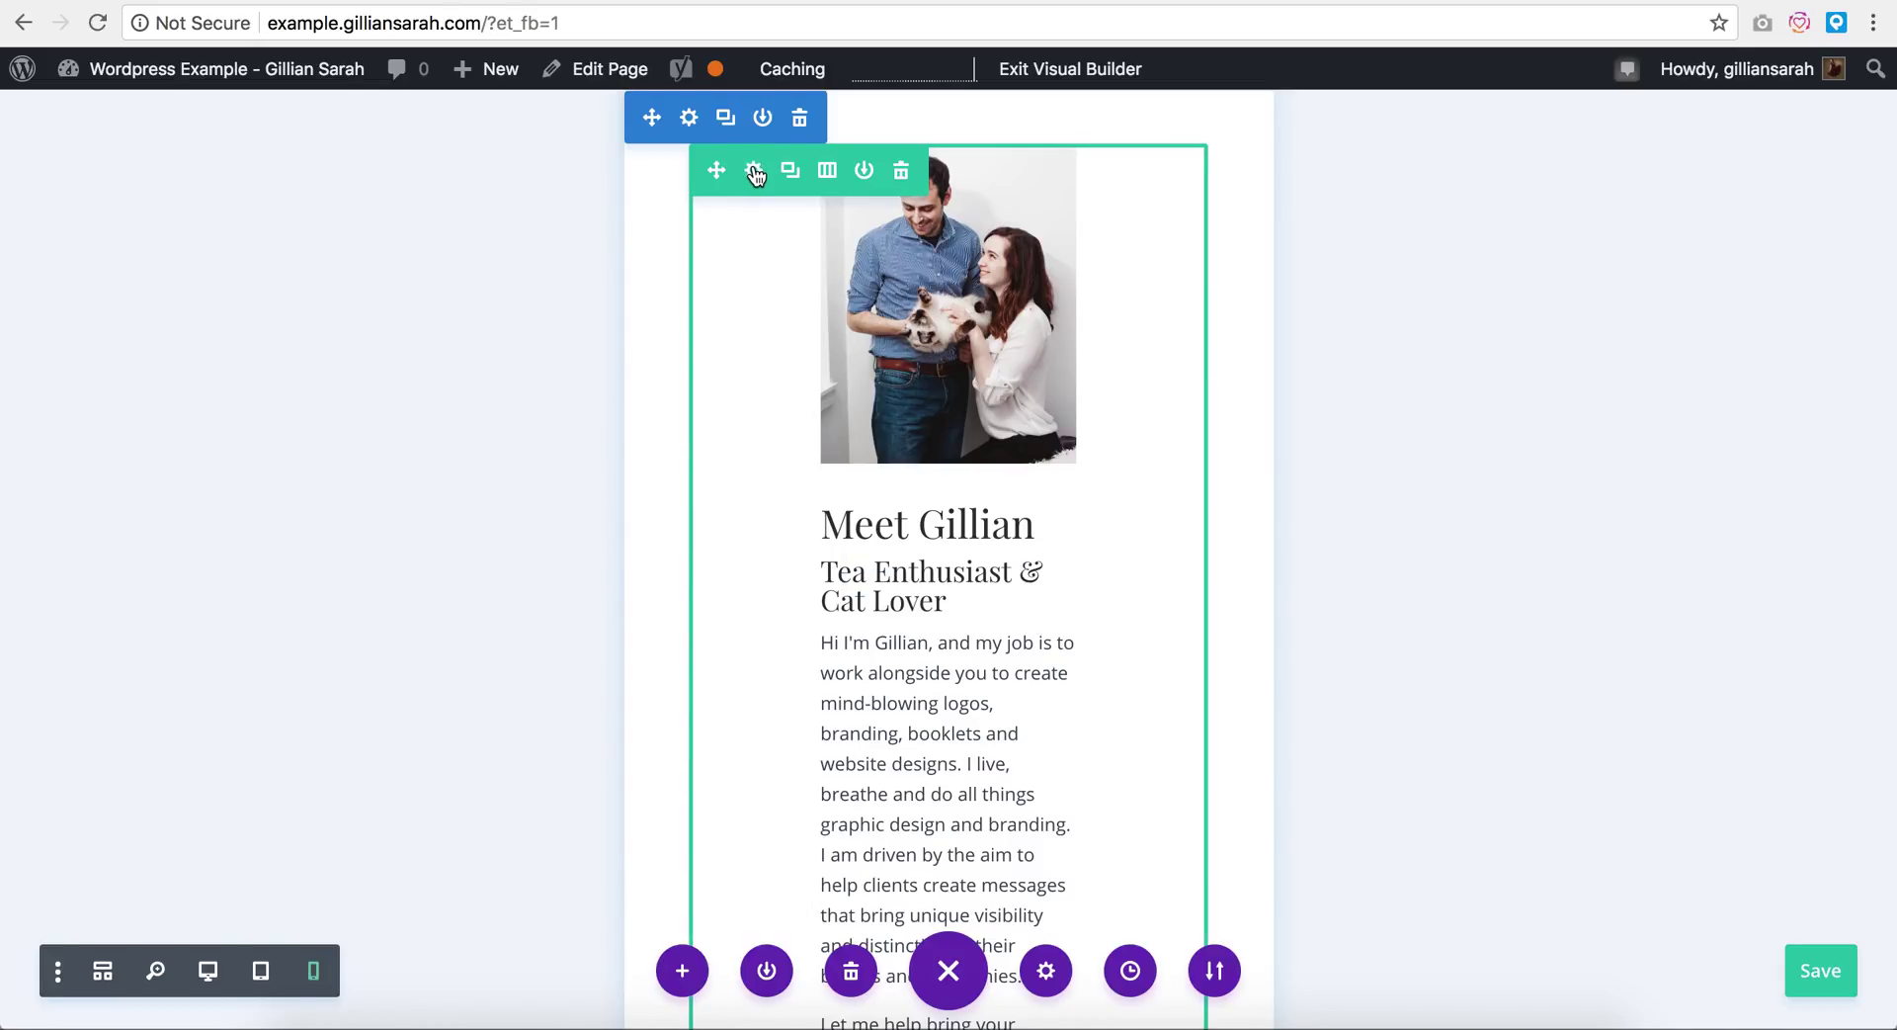
pyautogui.click(755, 174)
pyautogui.click(1554, 222)
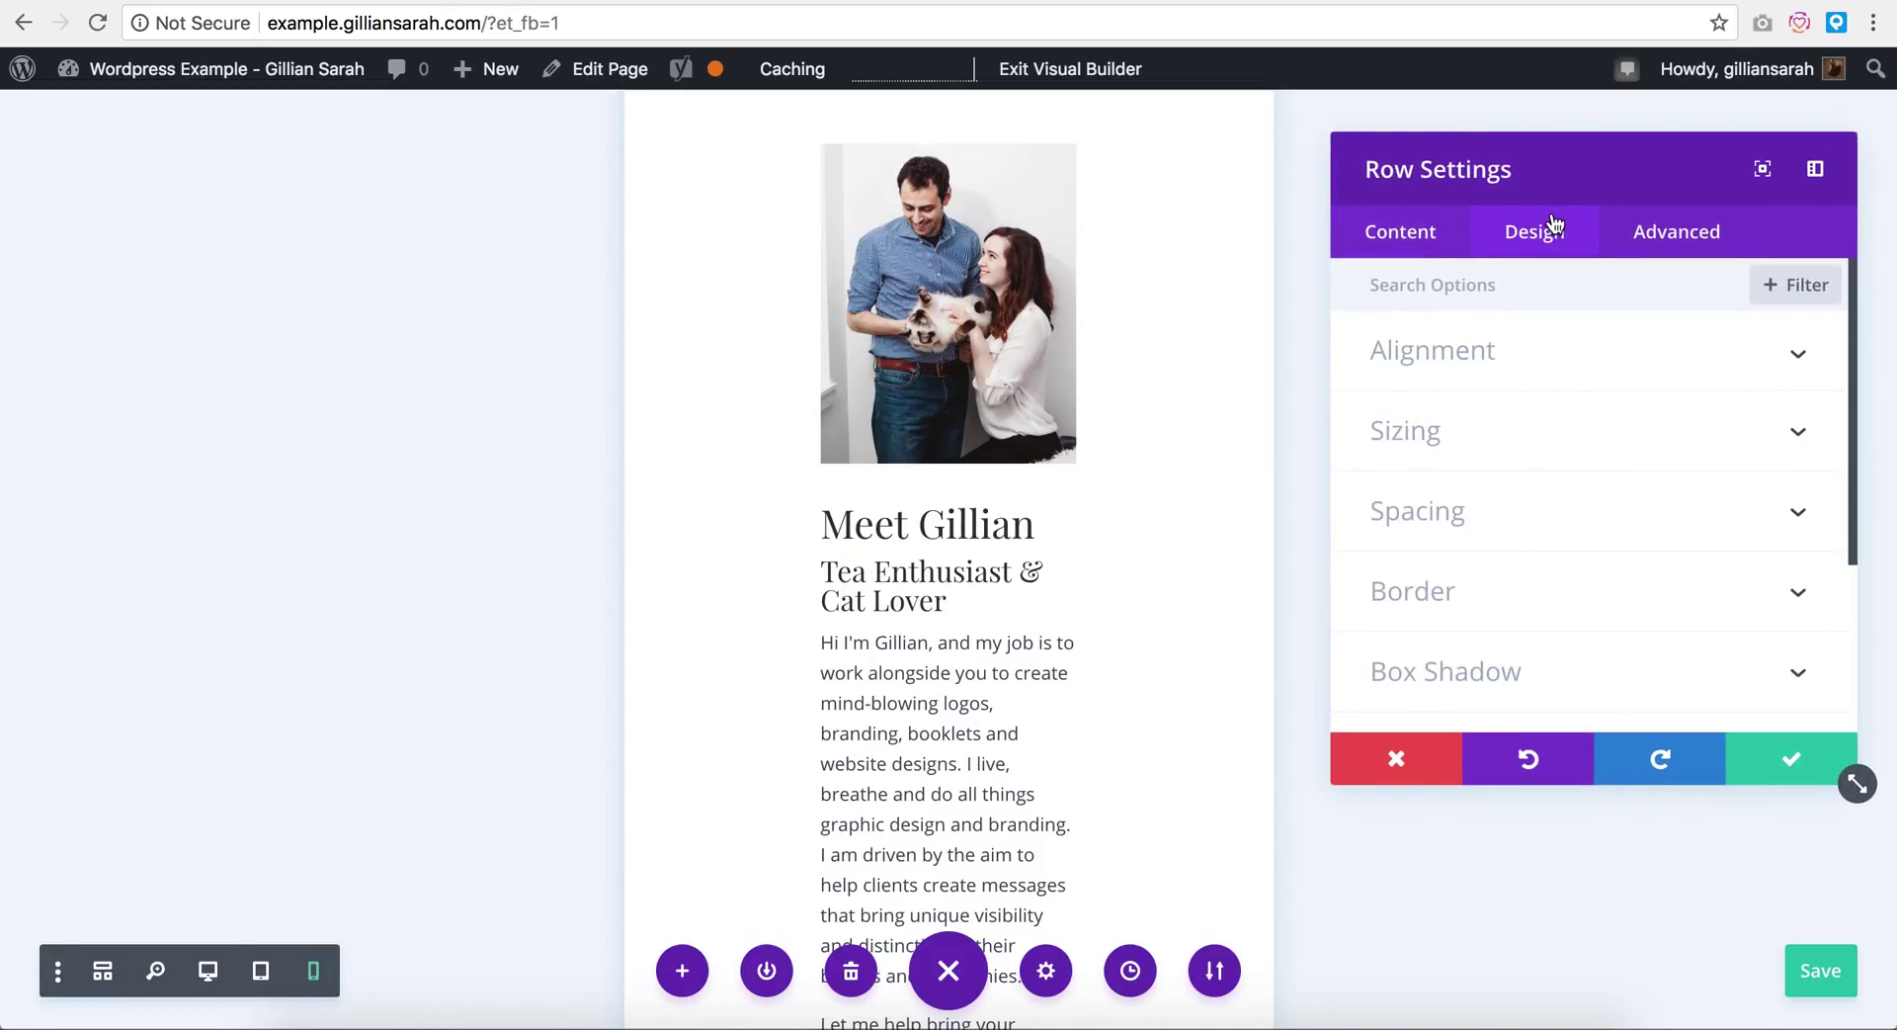
pyautogui.click(1493, 533)
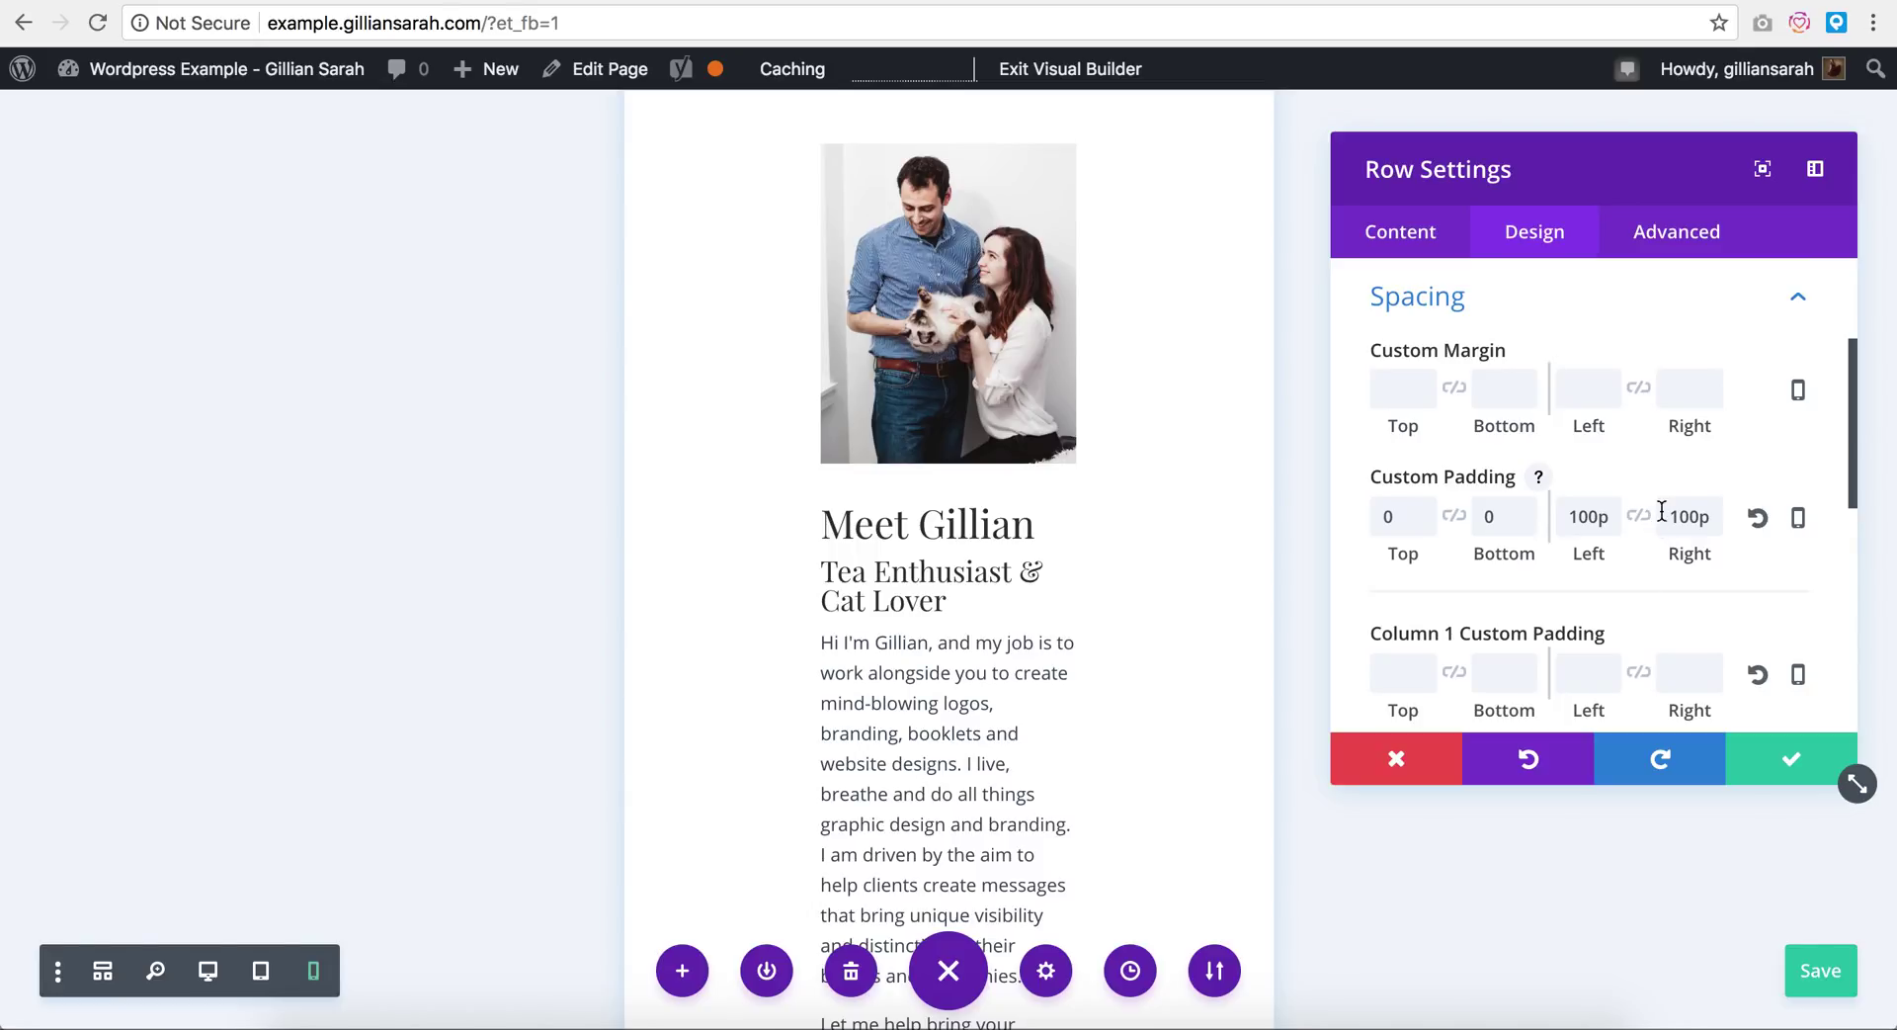
pyautogui.click(1804, 524)
# Step: Set the row's left and right custom padding for tablet to 0px
pyautogui.scroll(-2, 1621, 494)
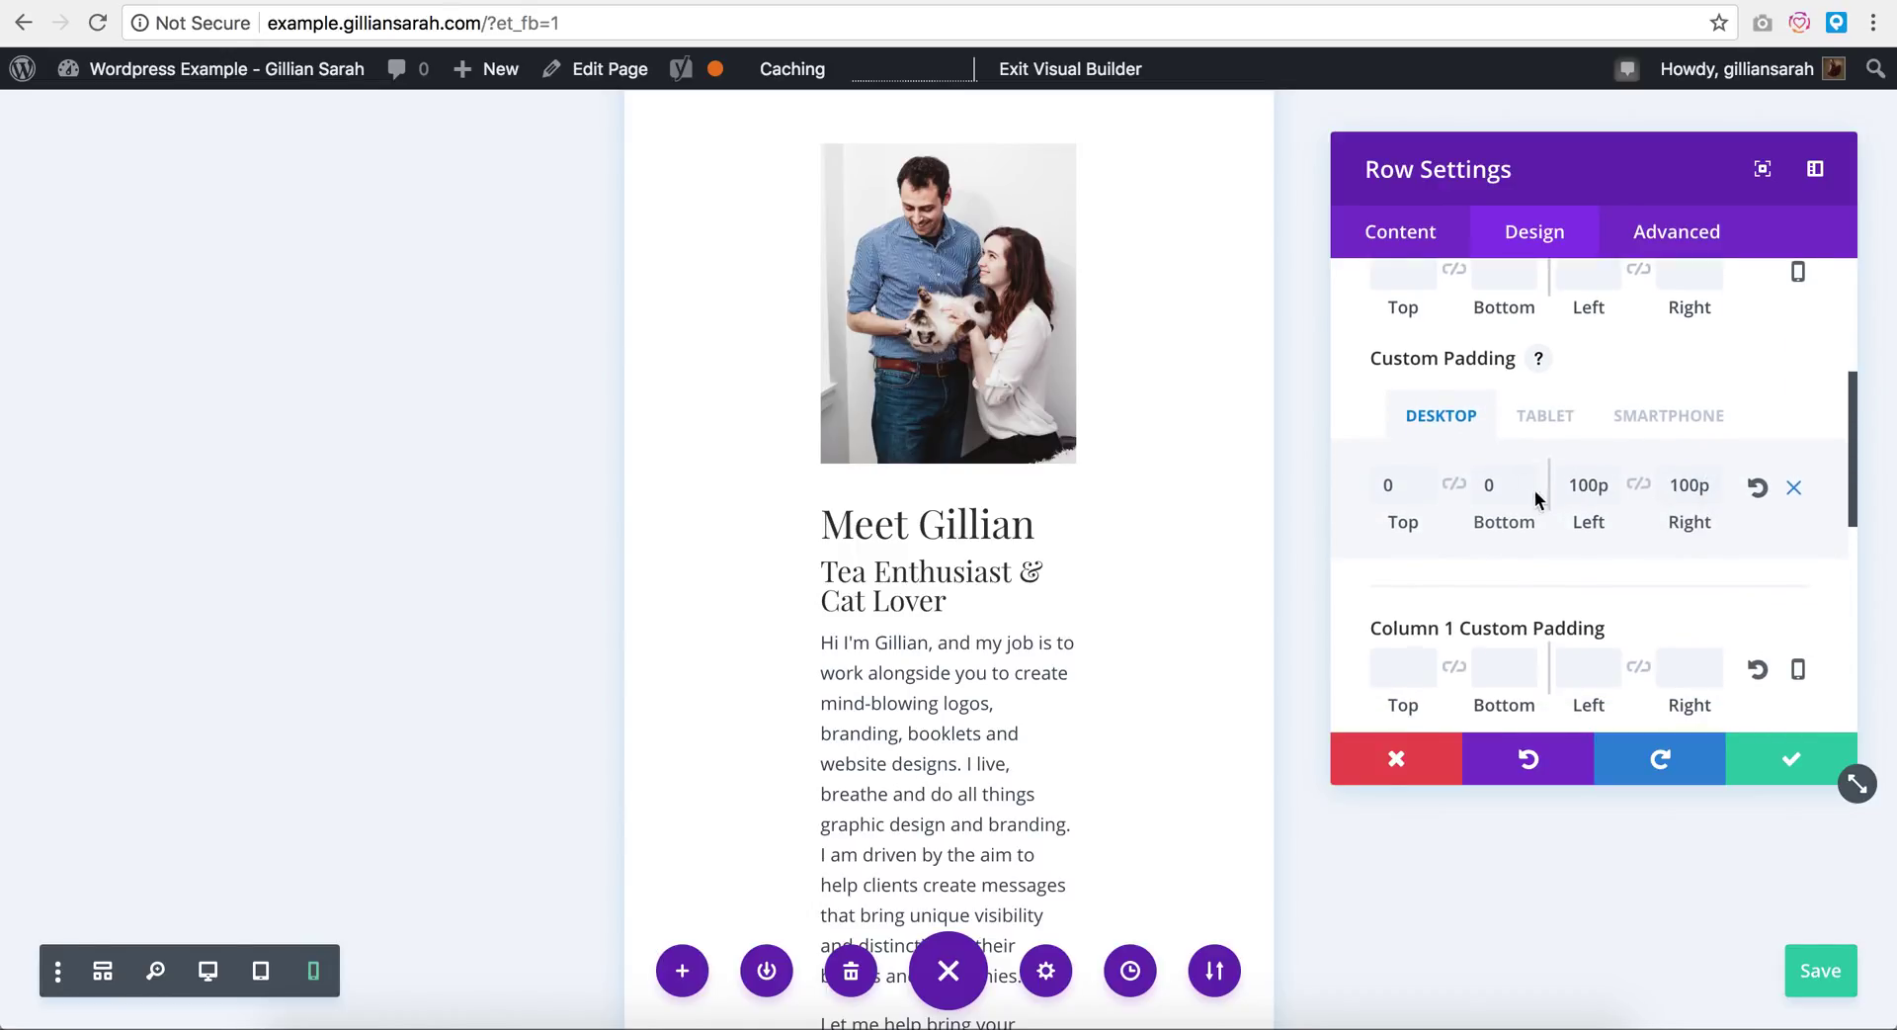
pyautogui.click(1539, 418)
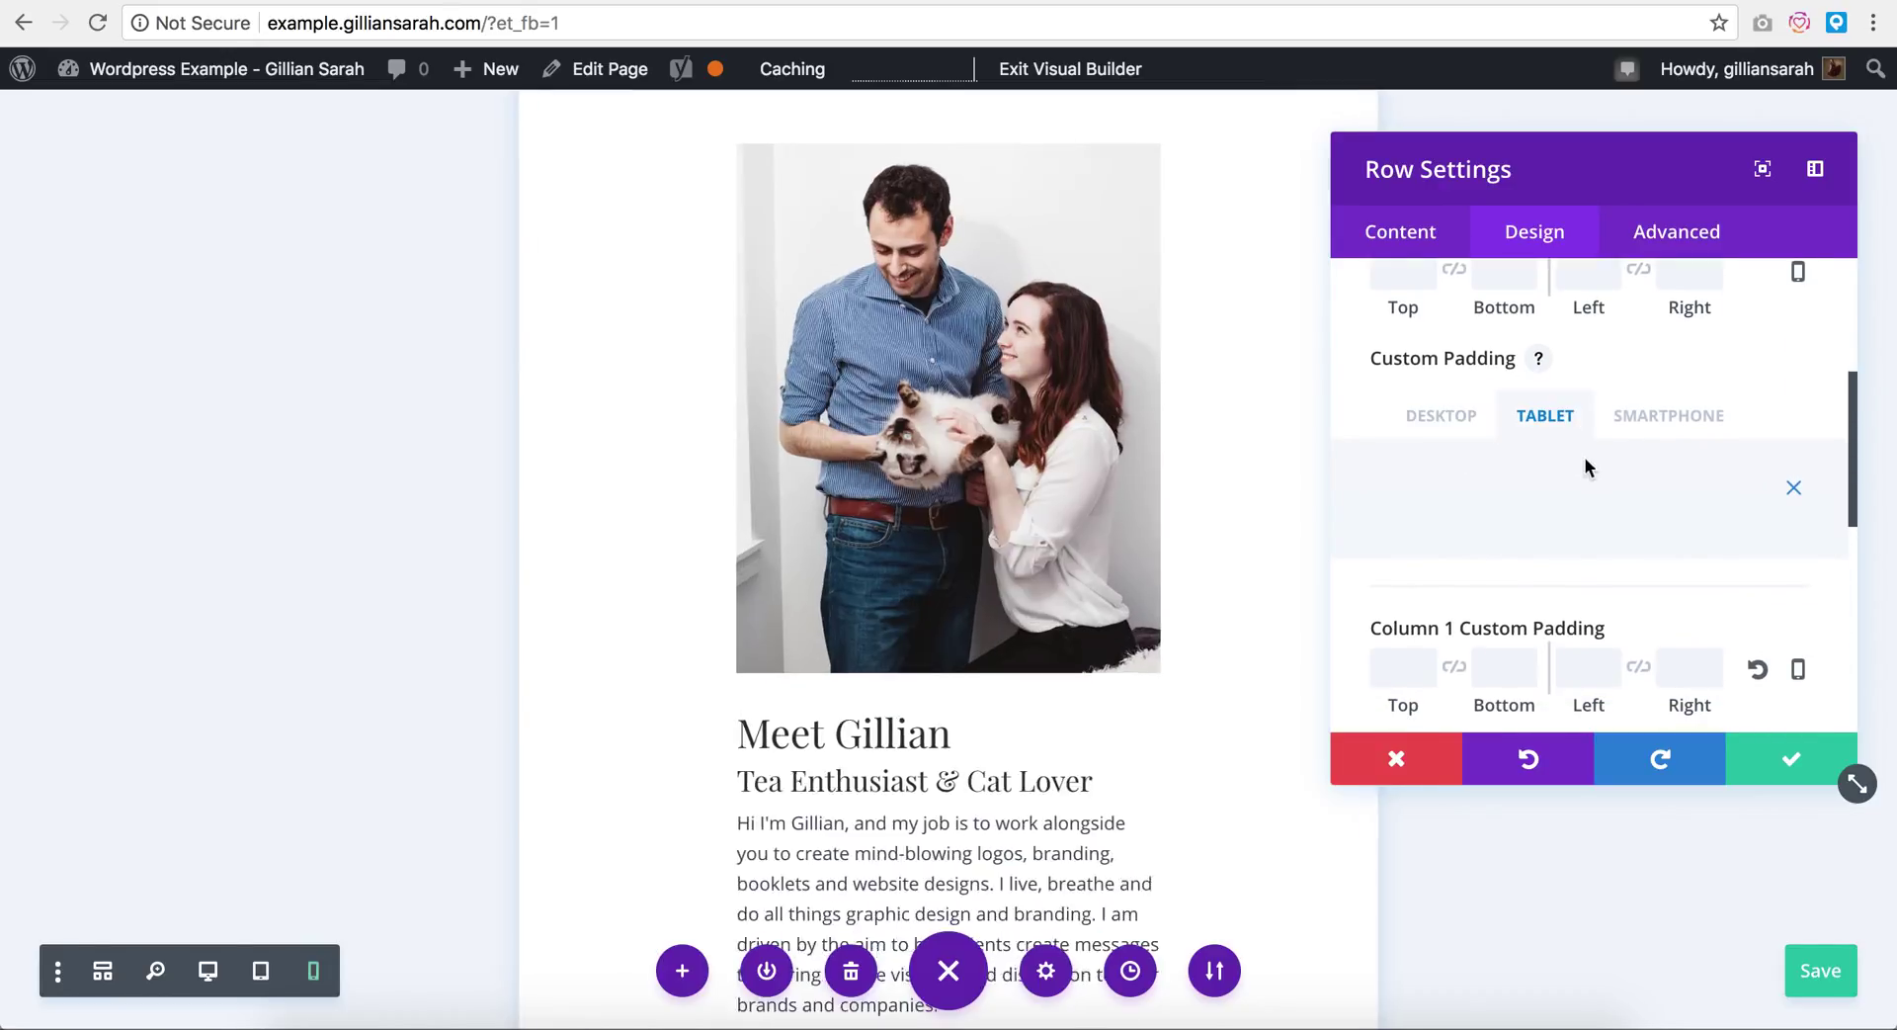
pyautogui.click(1663, 423)
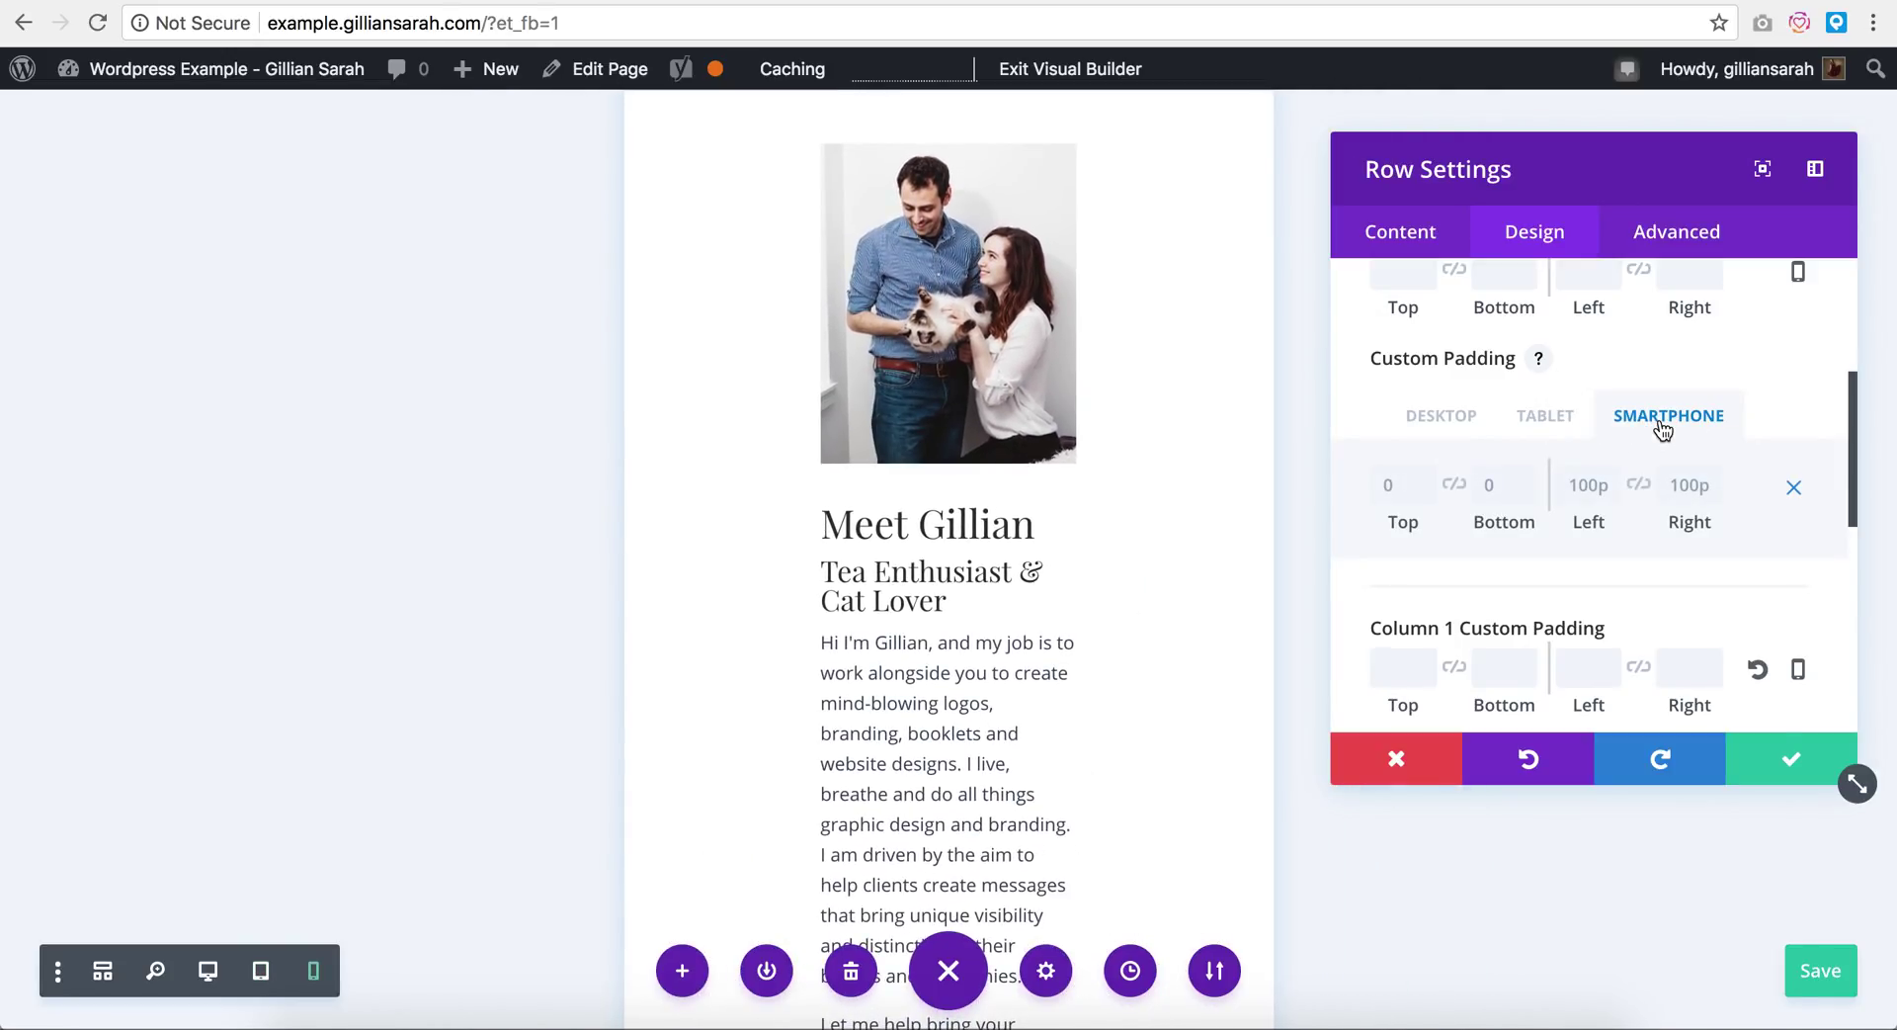
pyautogui.click(1556, 423)
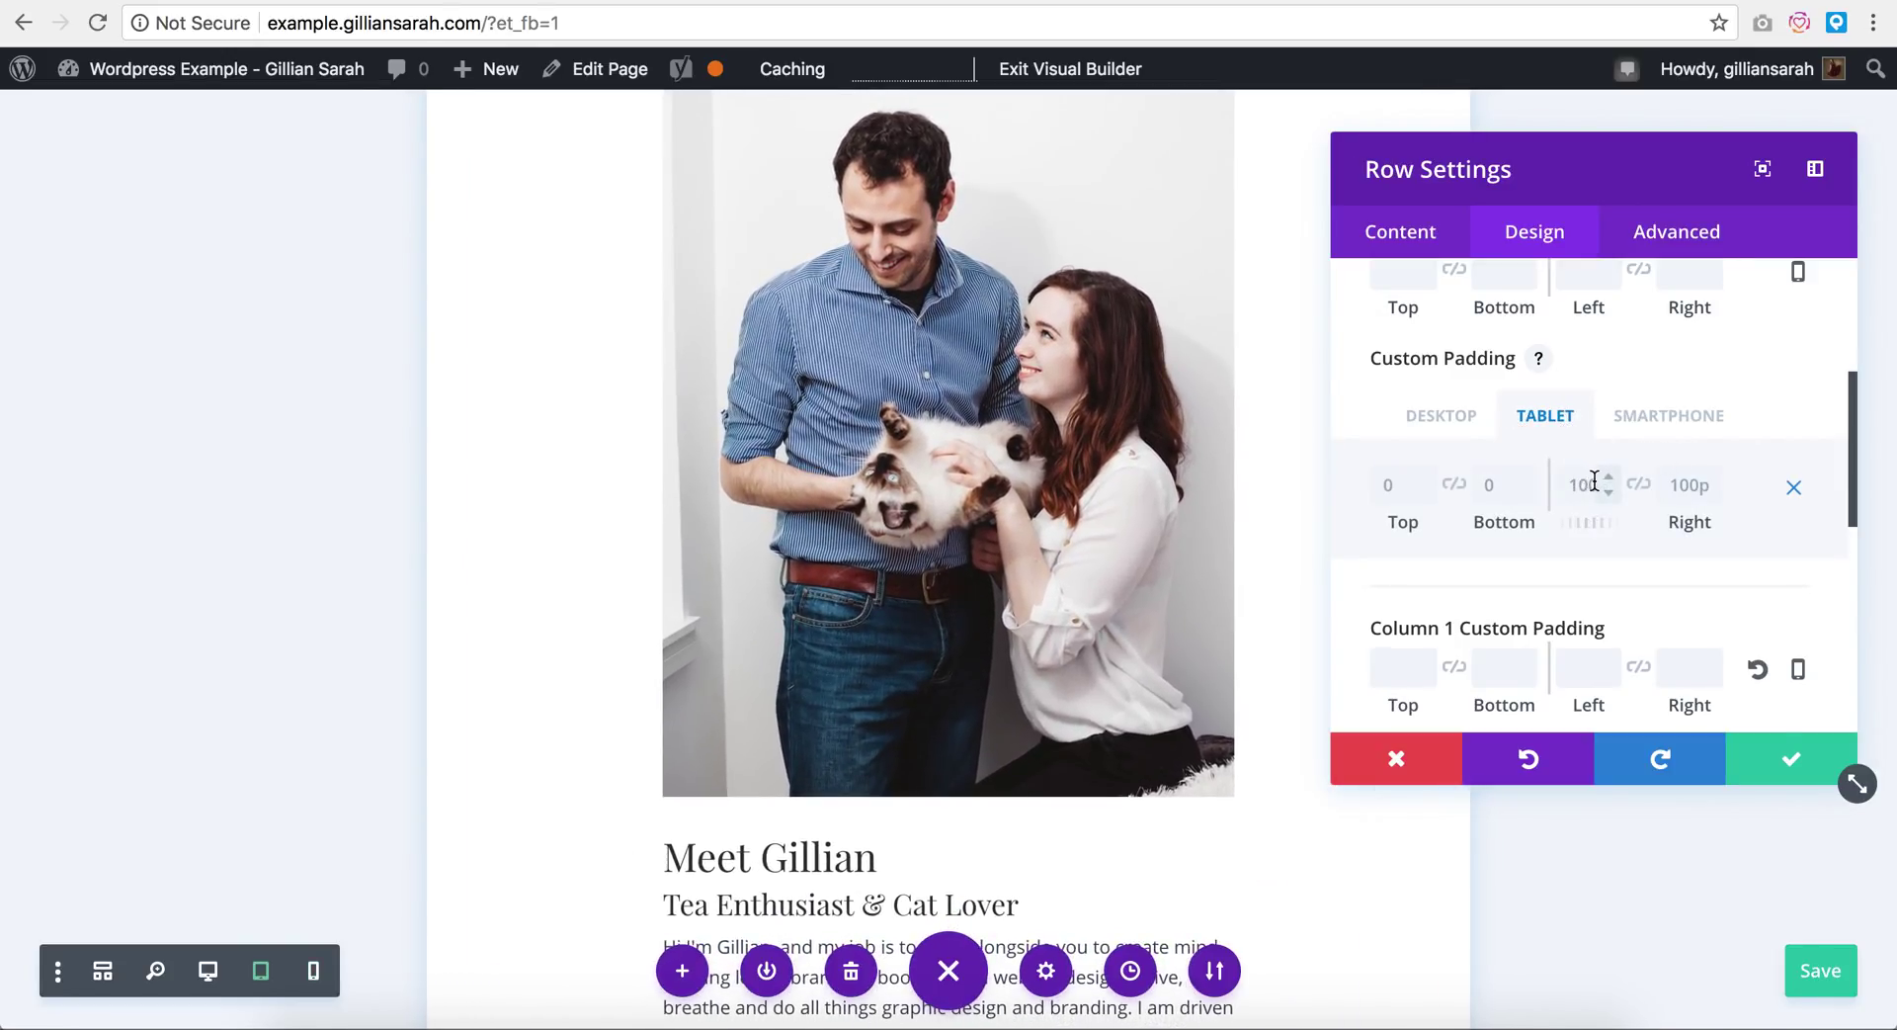
pyautogui.click(1582, 485)
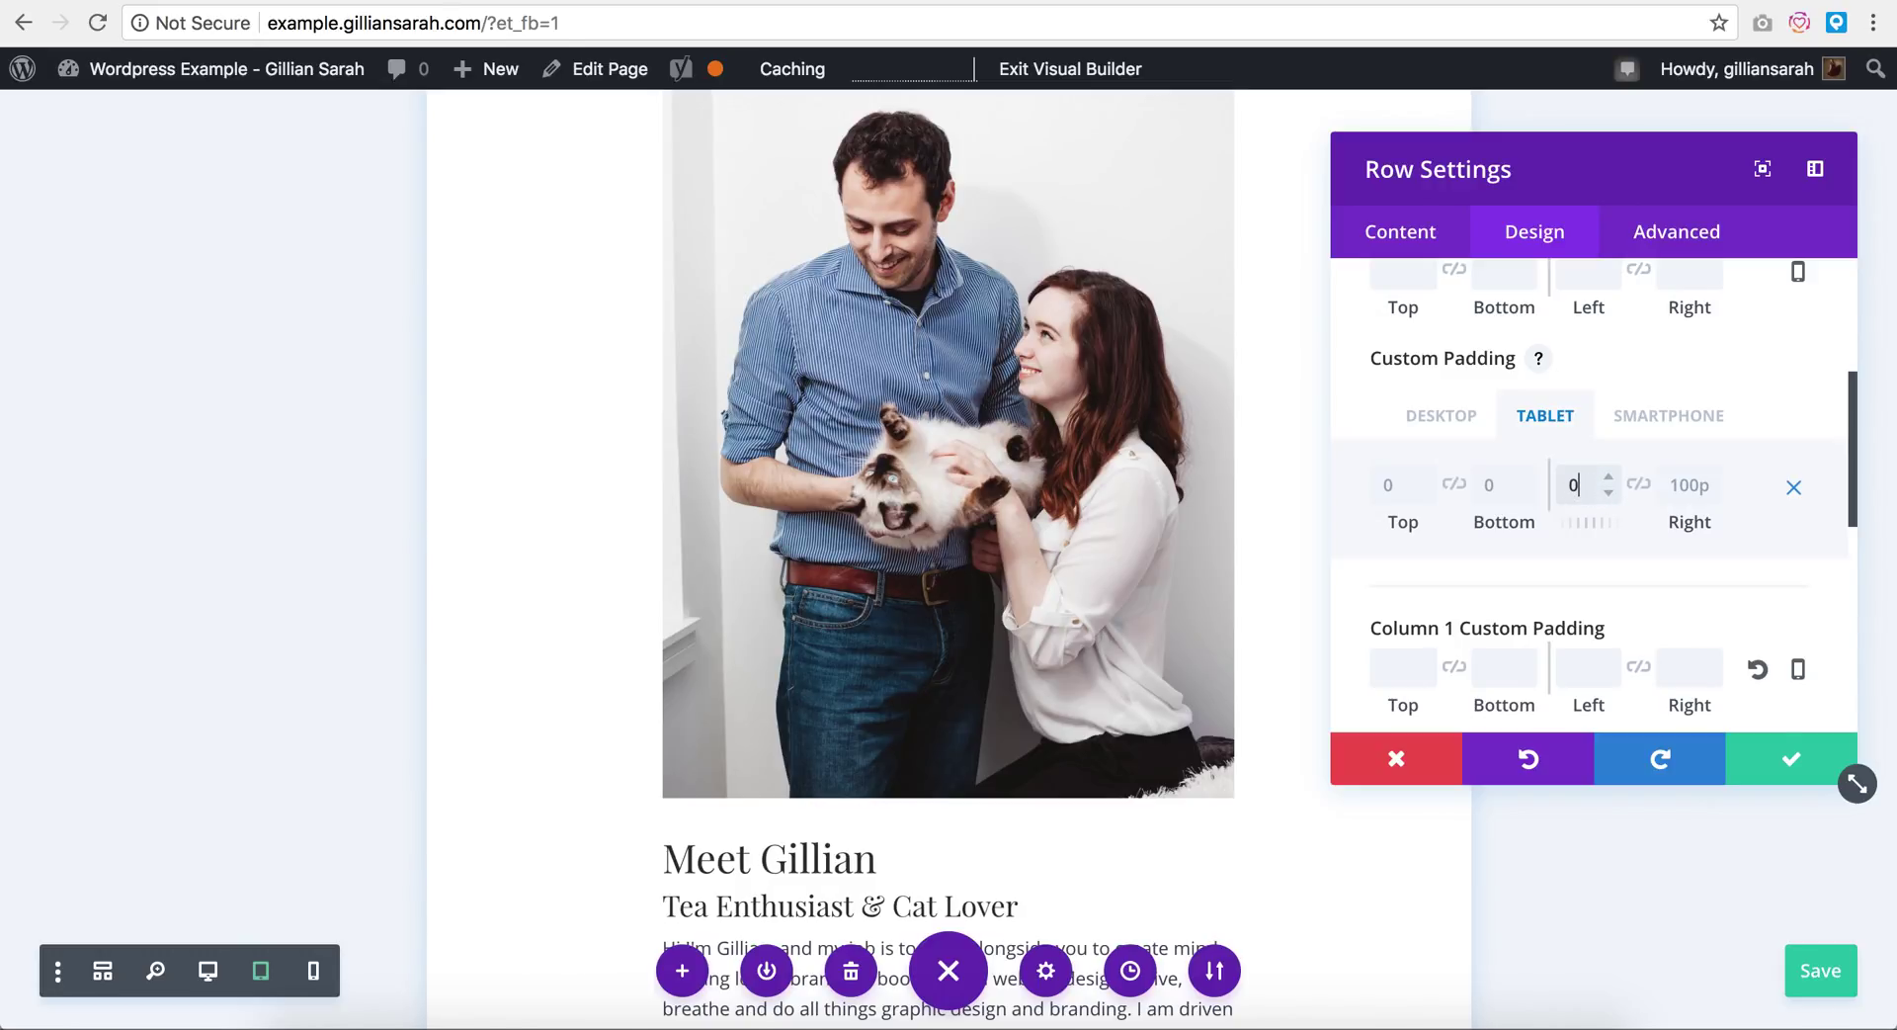
pyautogui.write('0')
pyautogui.click(1704, 492)
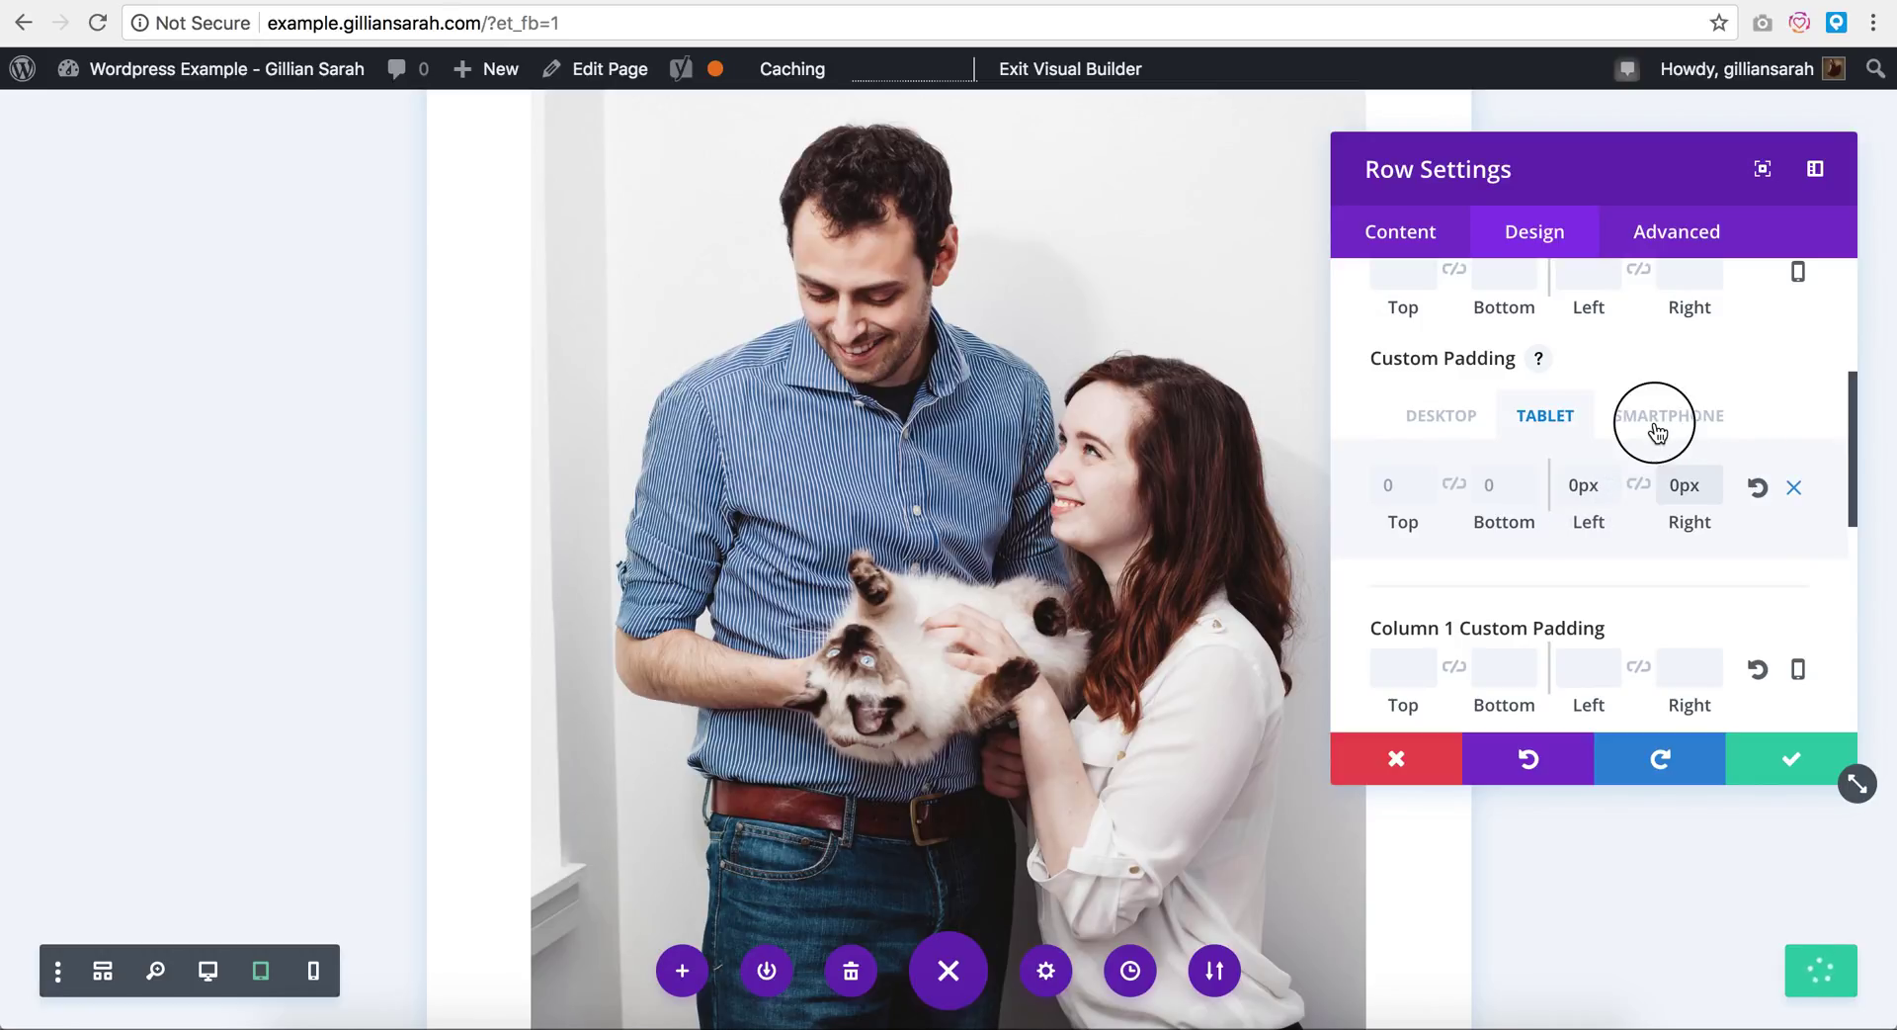
# Step: Check the row's padding at smartphone and tablet widths, and save the row settings
pyautogui.click(1658, 433)
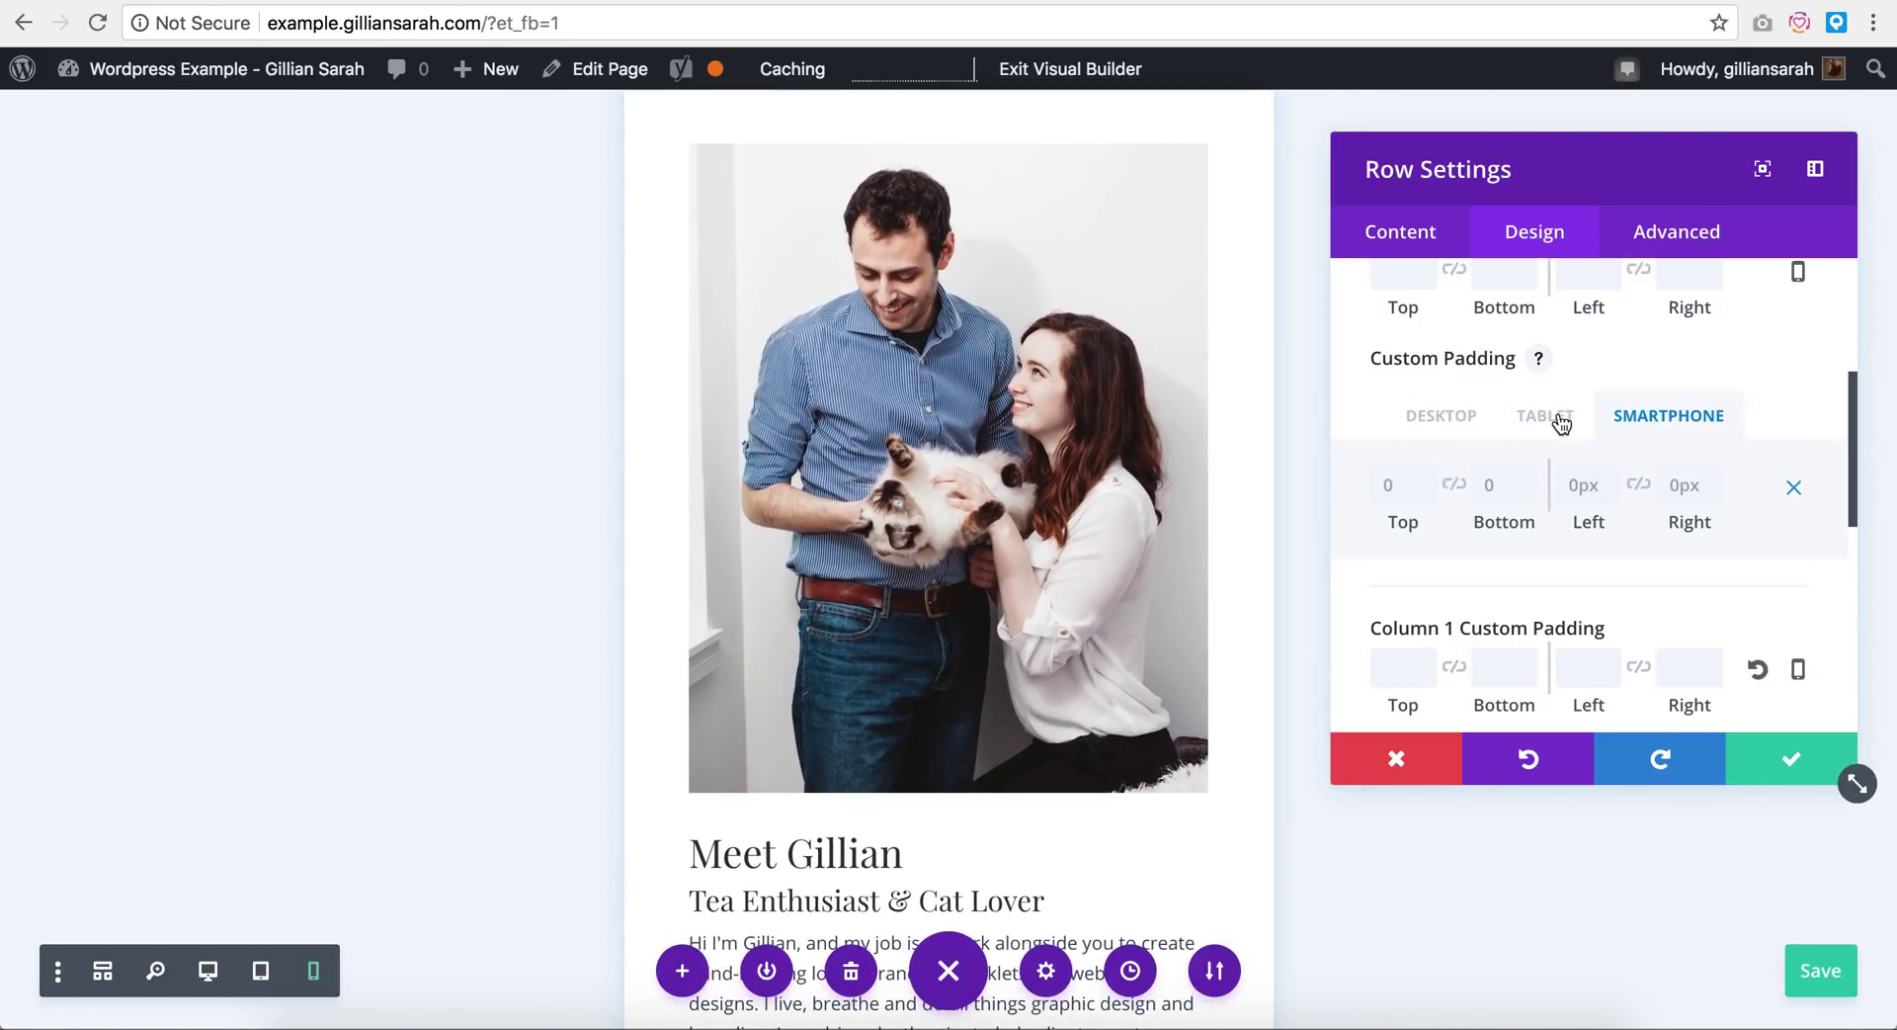
pyautogui.click(1559, 417)
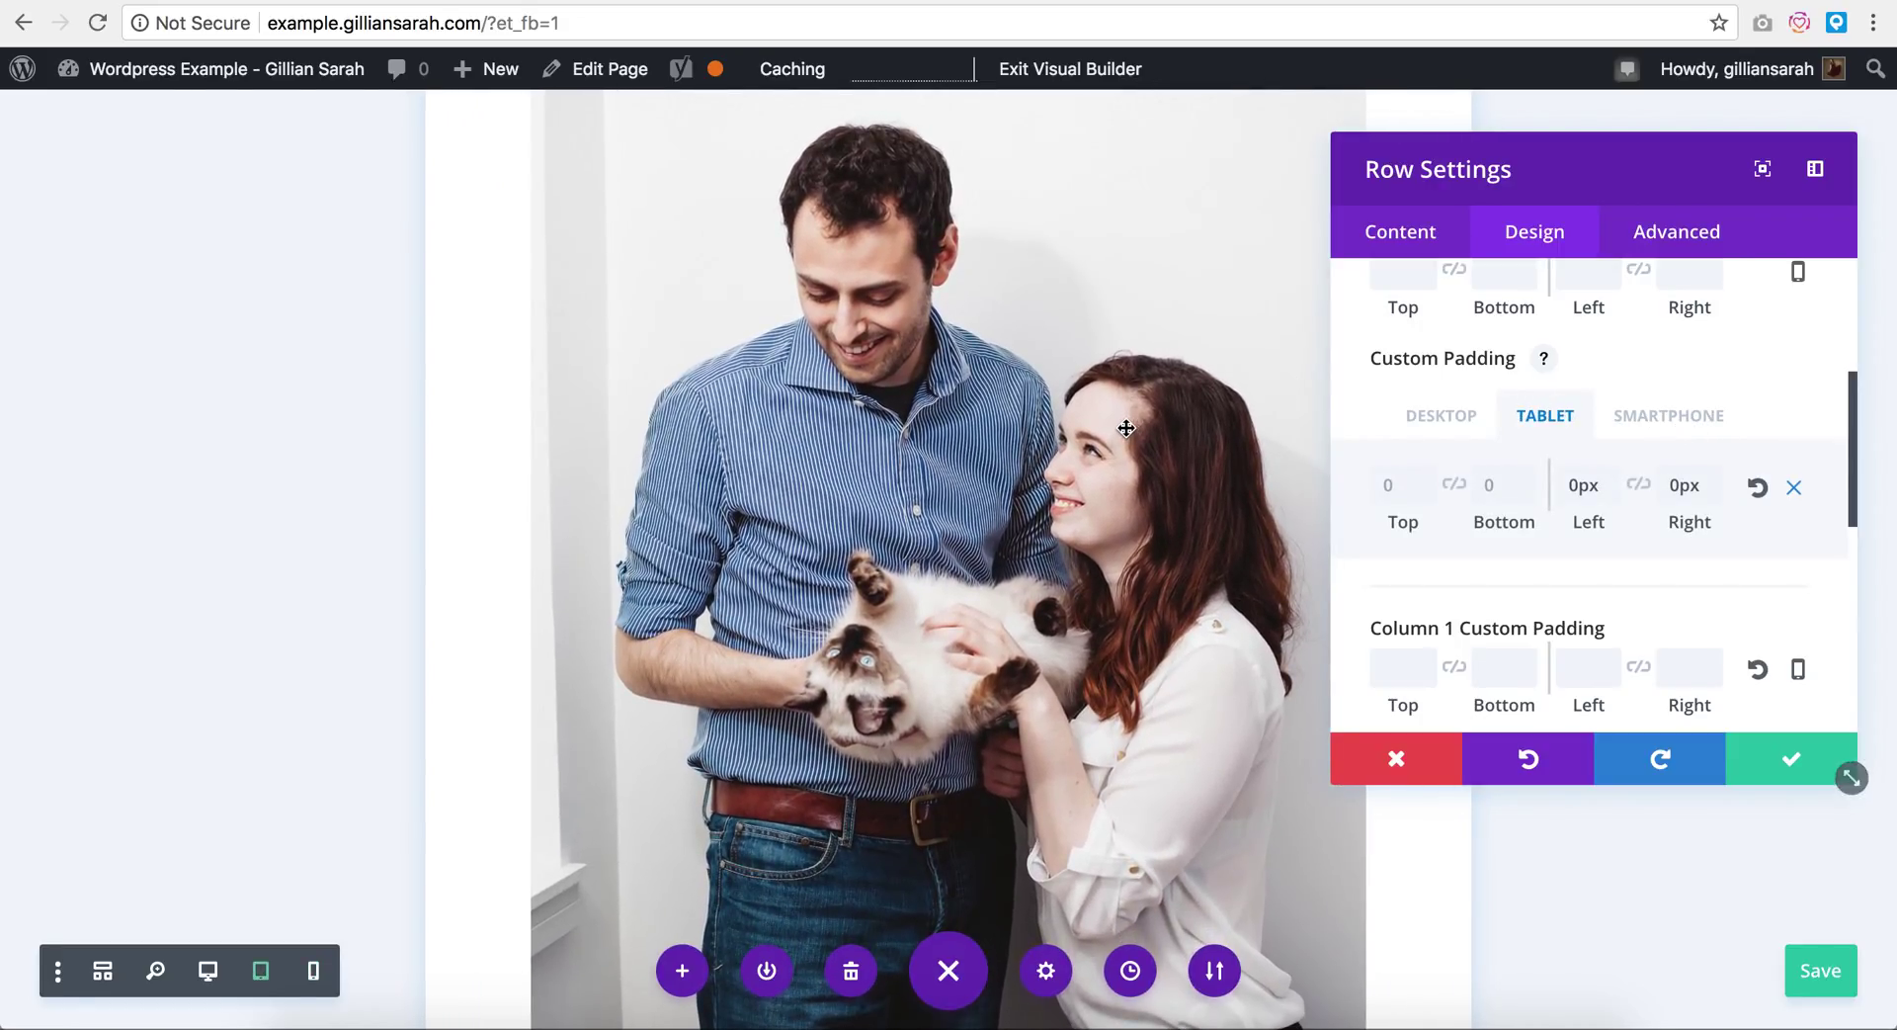
pyautogui.scroll(-10, 1127, 428)
pyautogui.scroll(5, 1123, 494)
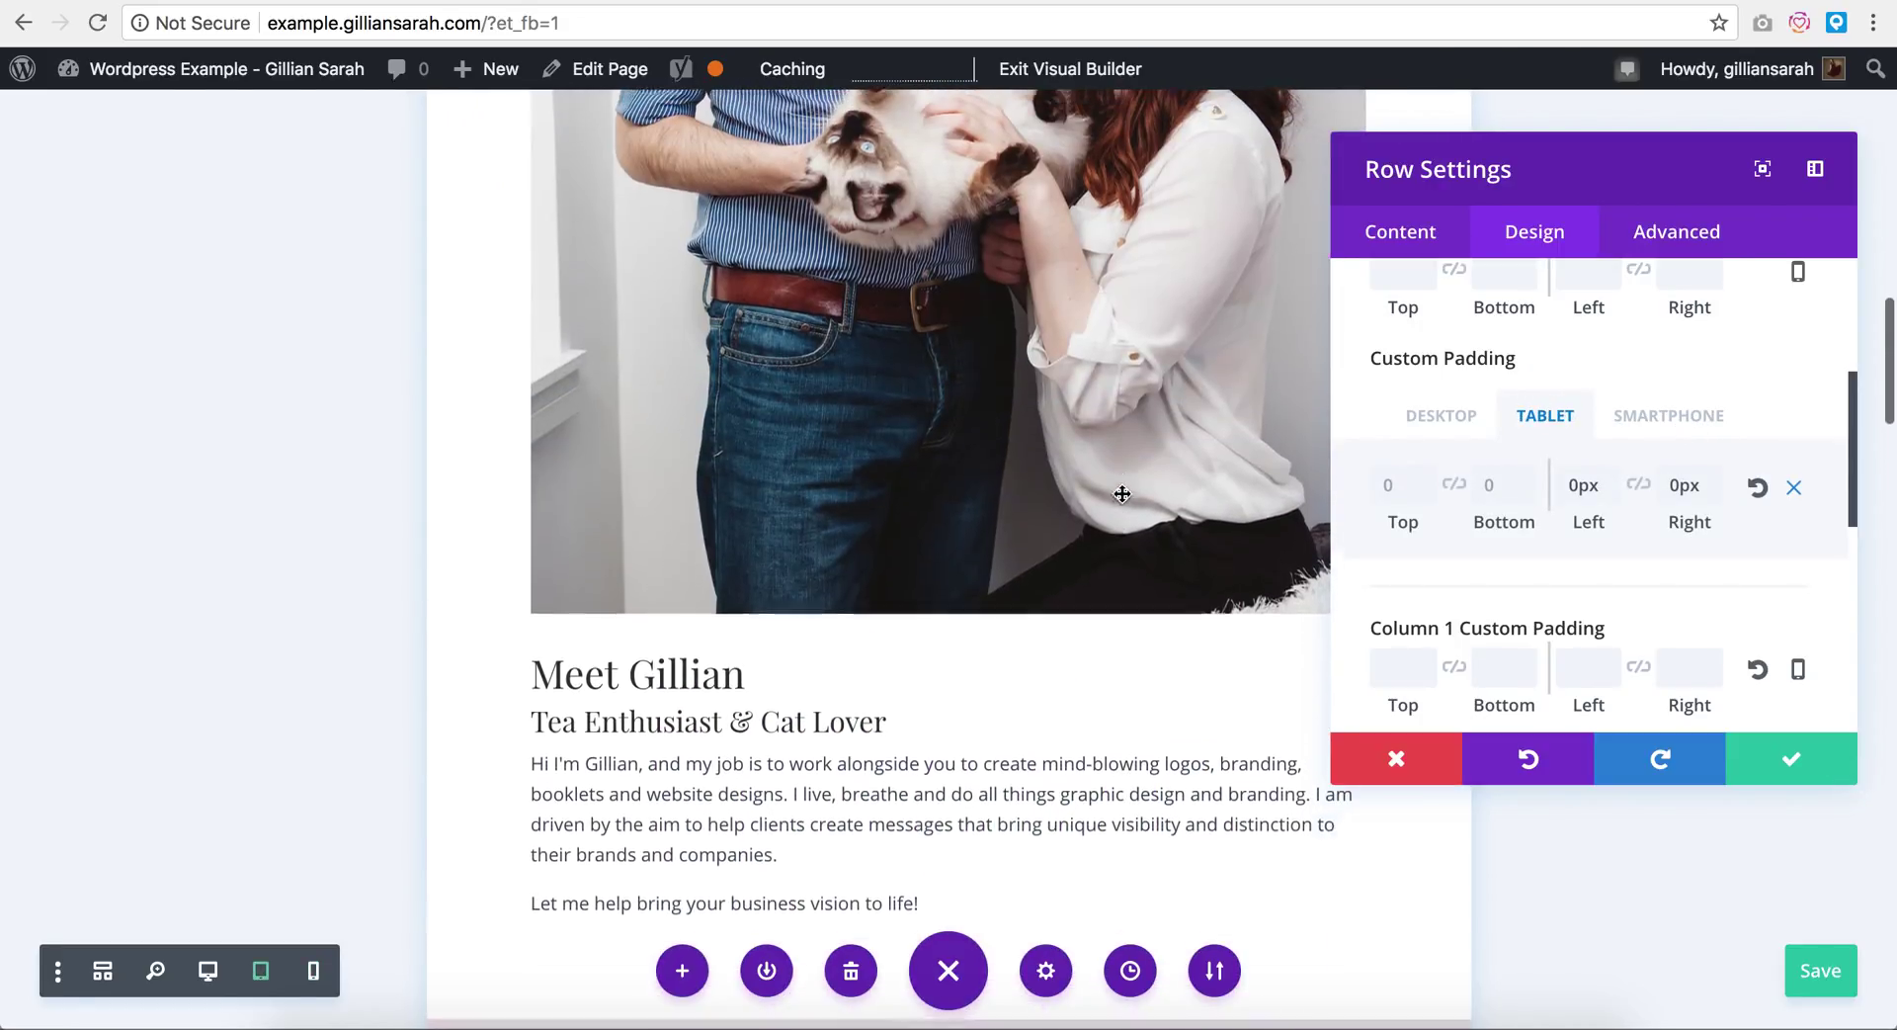
pyautogui.click(1645, 417)
pyautogui.scroll(3, 1132, 425)
pyautogui.scroll(-3, 1132, 425)
pyautogui.click(1736, 745)
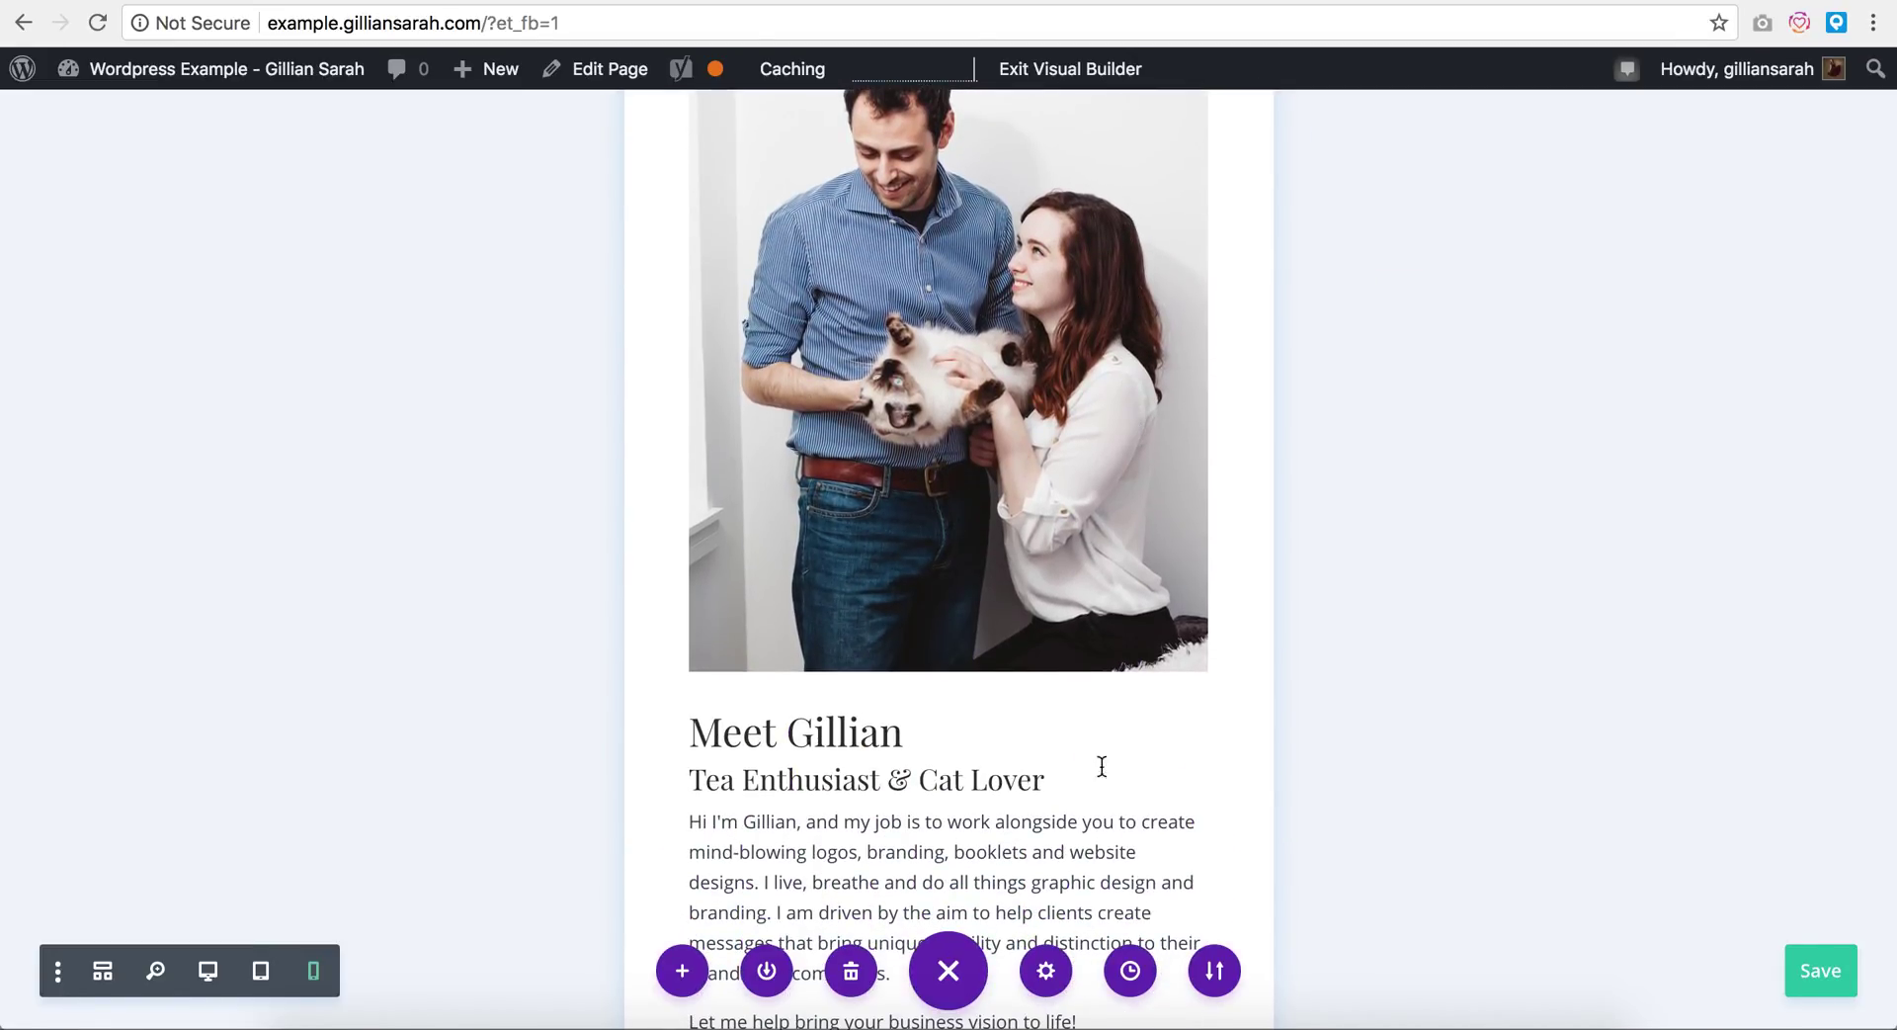
# Step: Set the couple photo's tablet width to 70% with centred module alignment, check it at smartphone width, and save the image settings
pyautogui.scroll(3, 1087, 771)
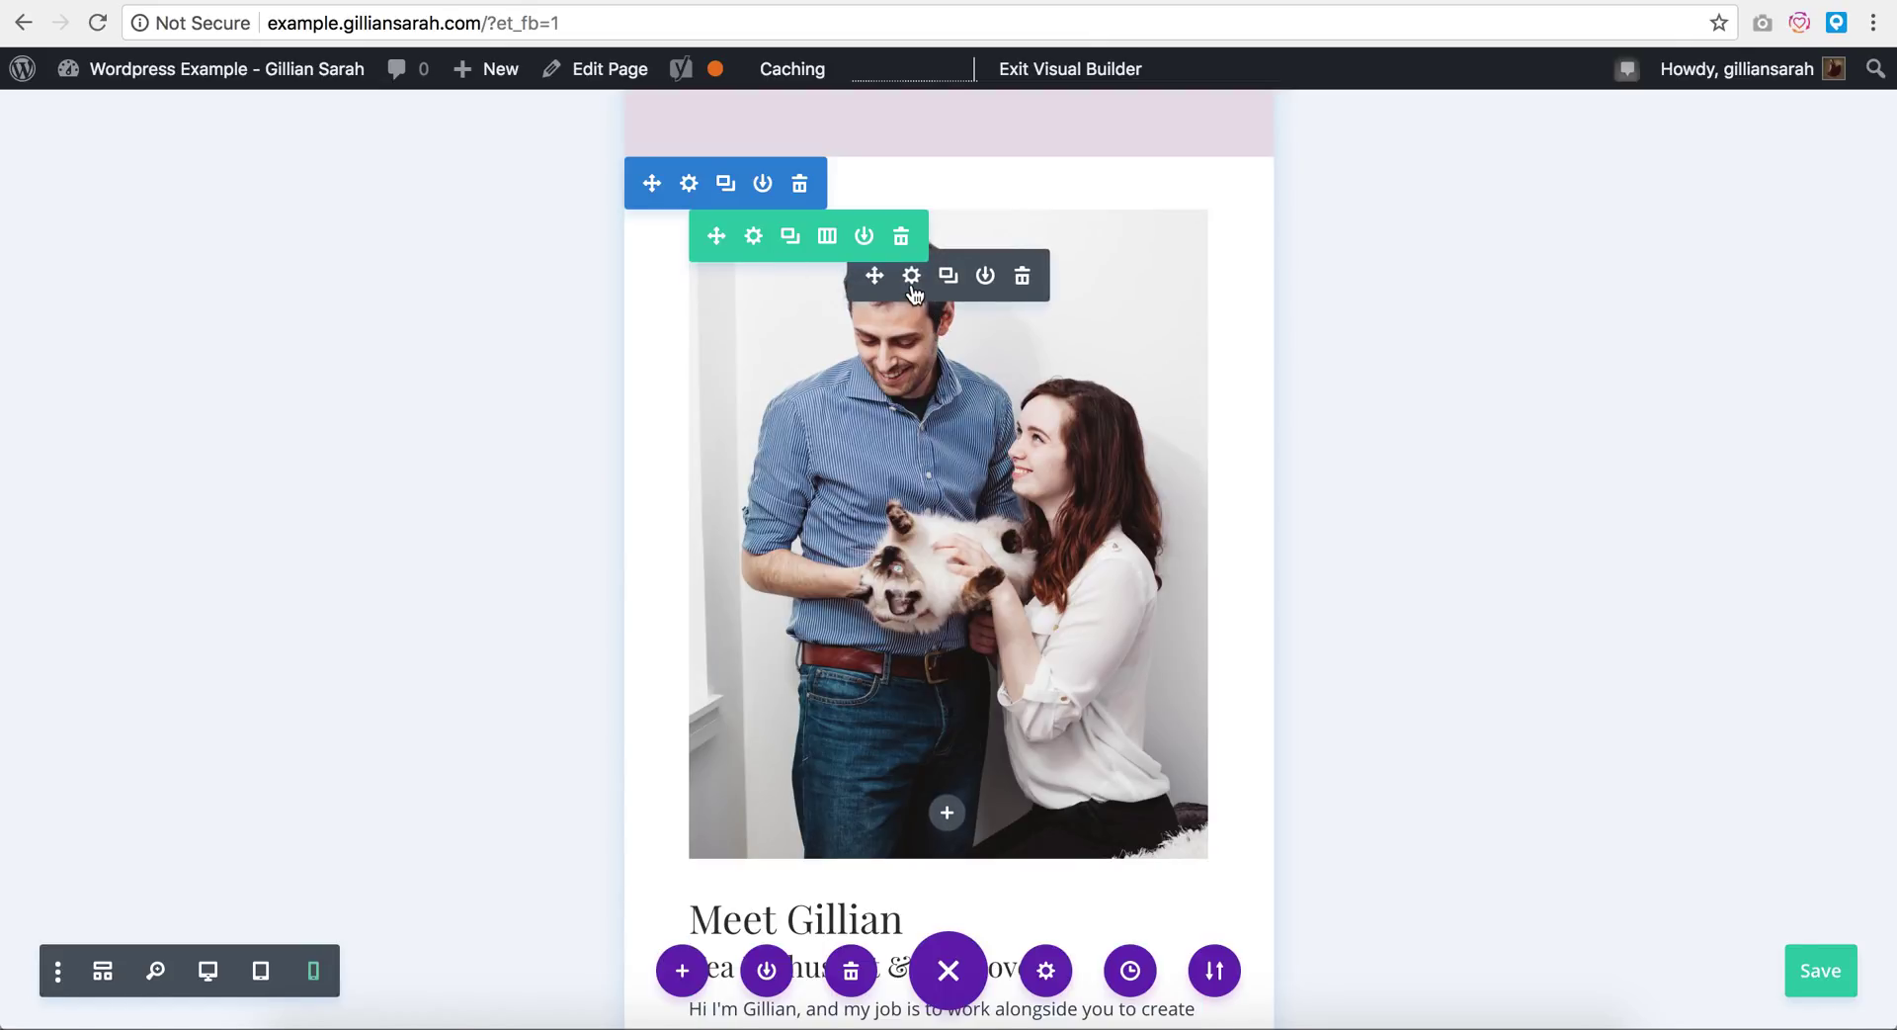
pyautogui.click(913, 276)
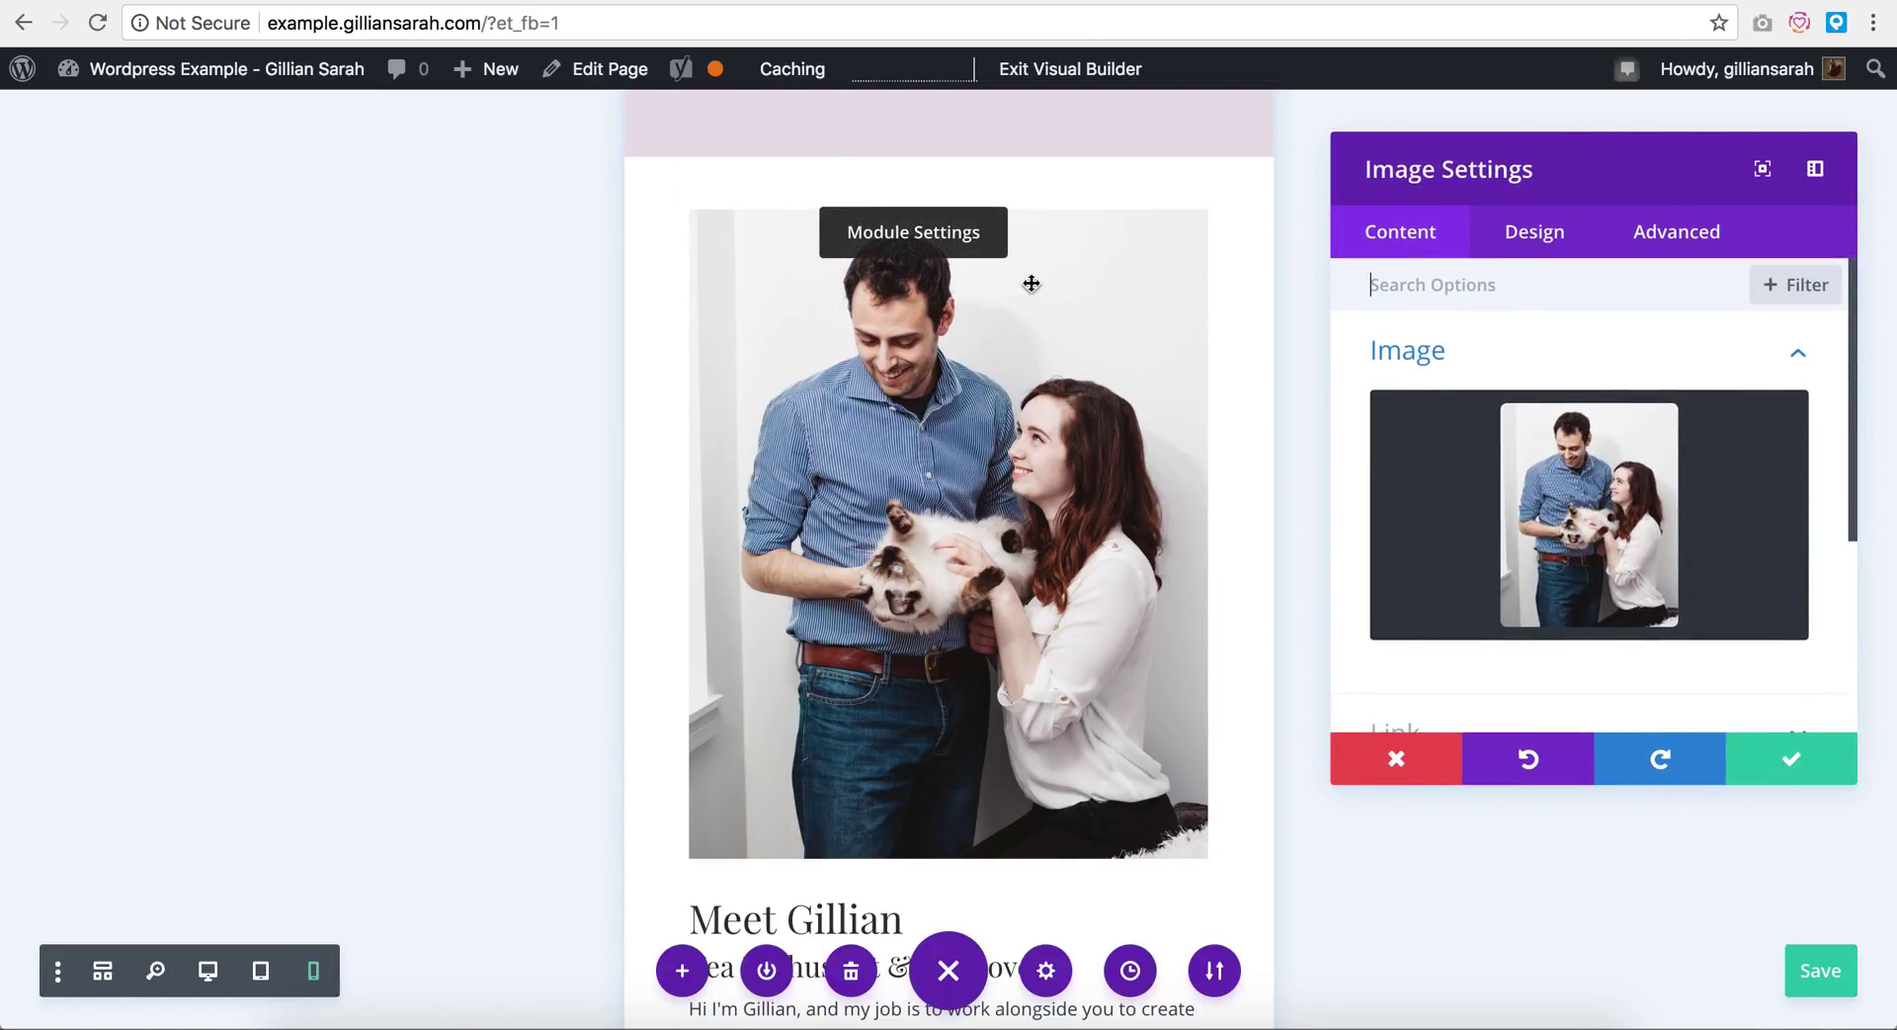
pyautogui.click(1555, 233)
pyautogui.click(1603, 437)
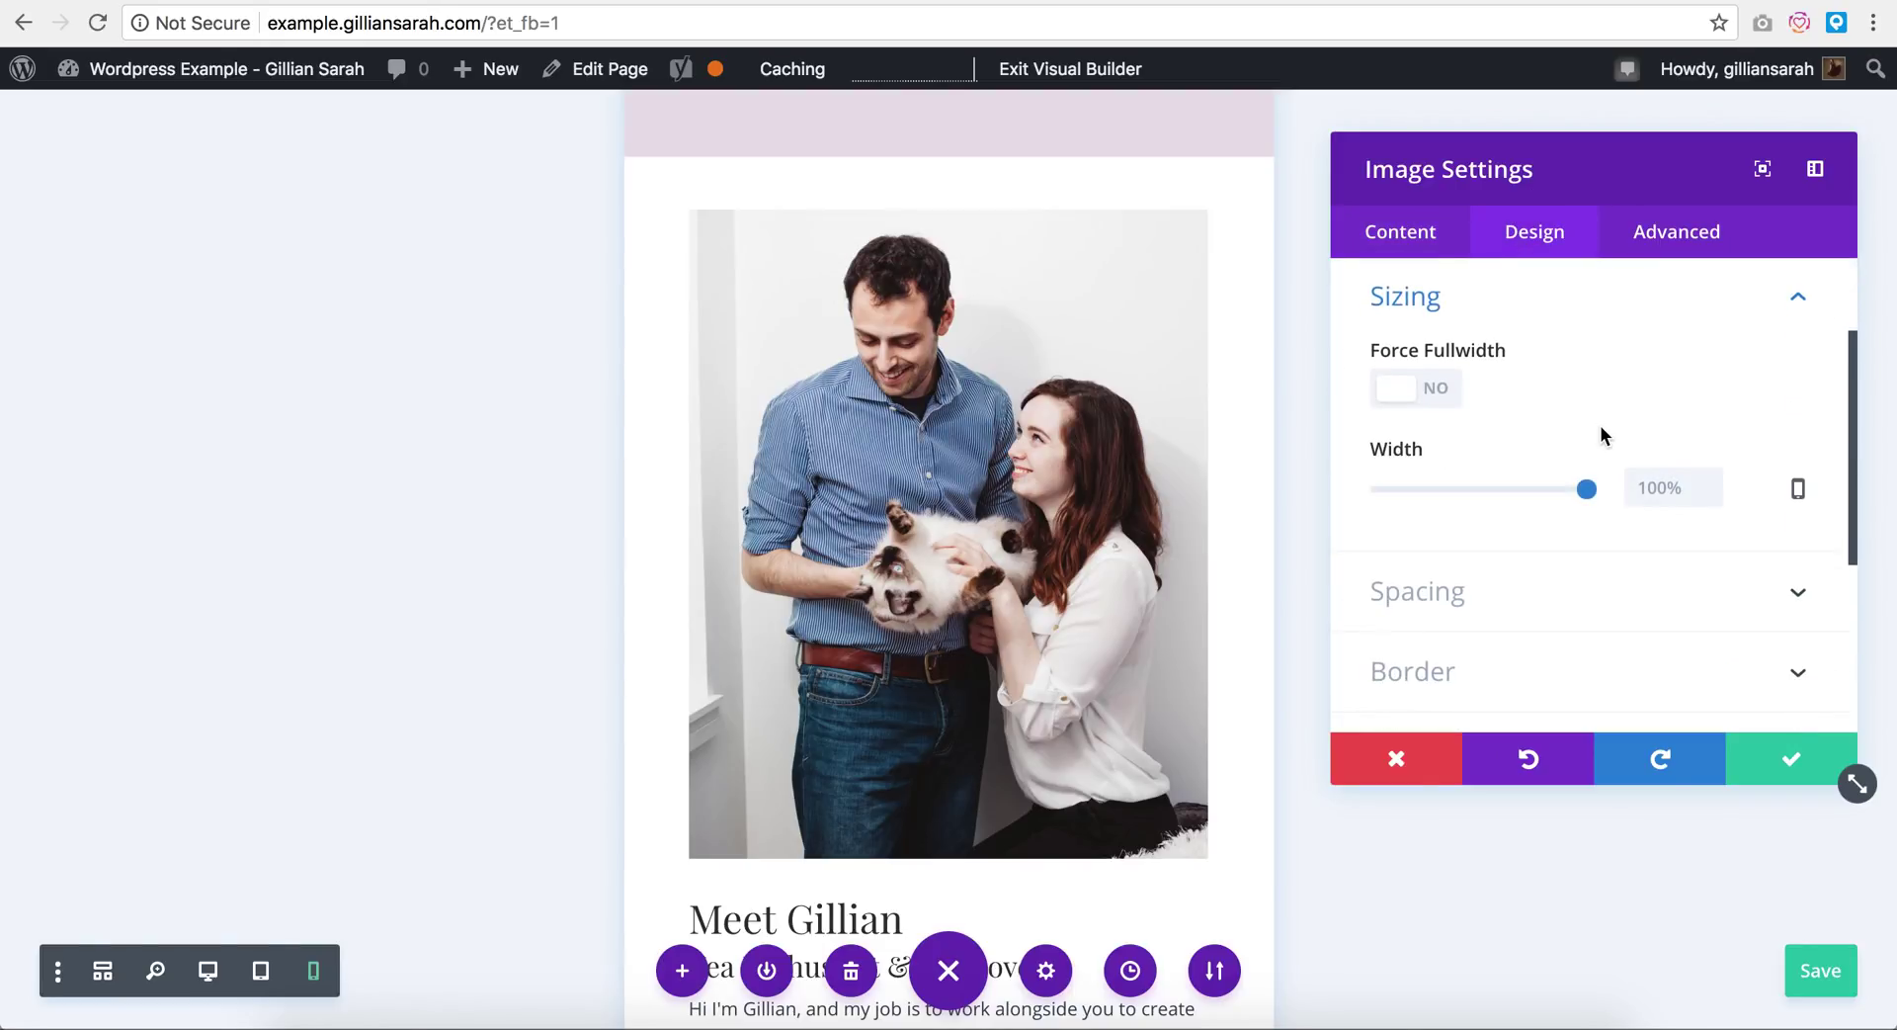
pyautogui.click(1796, 488)
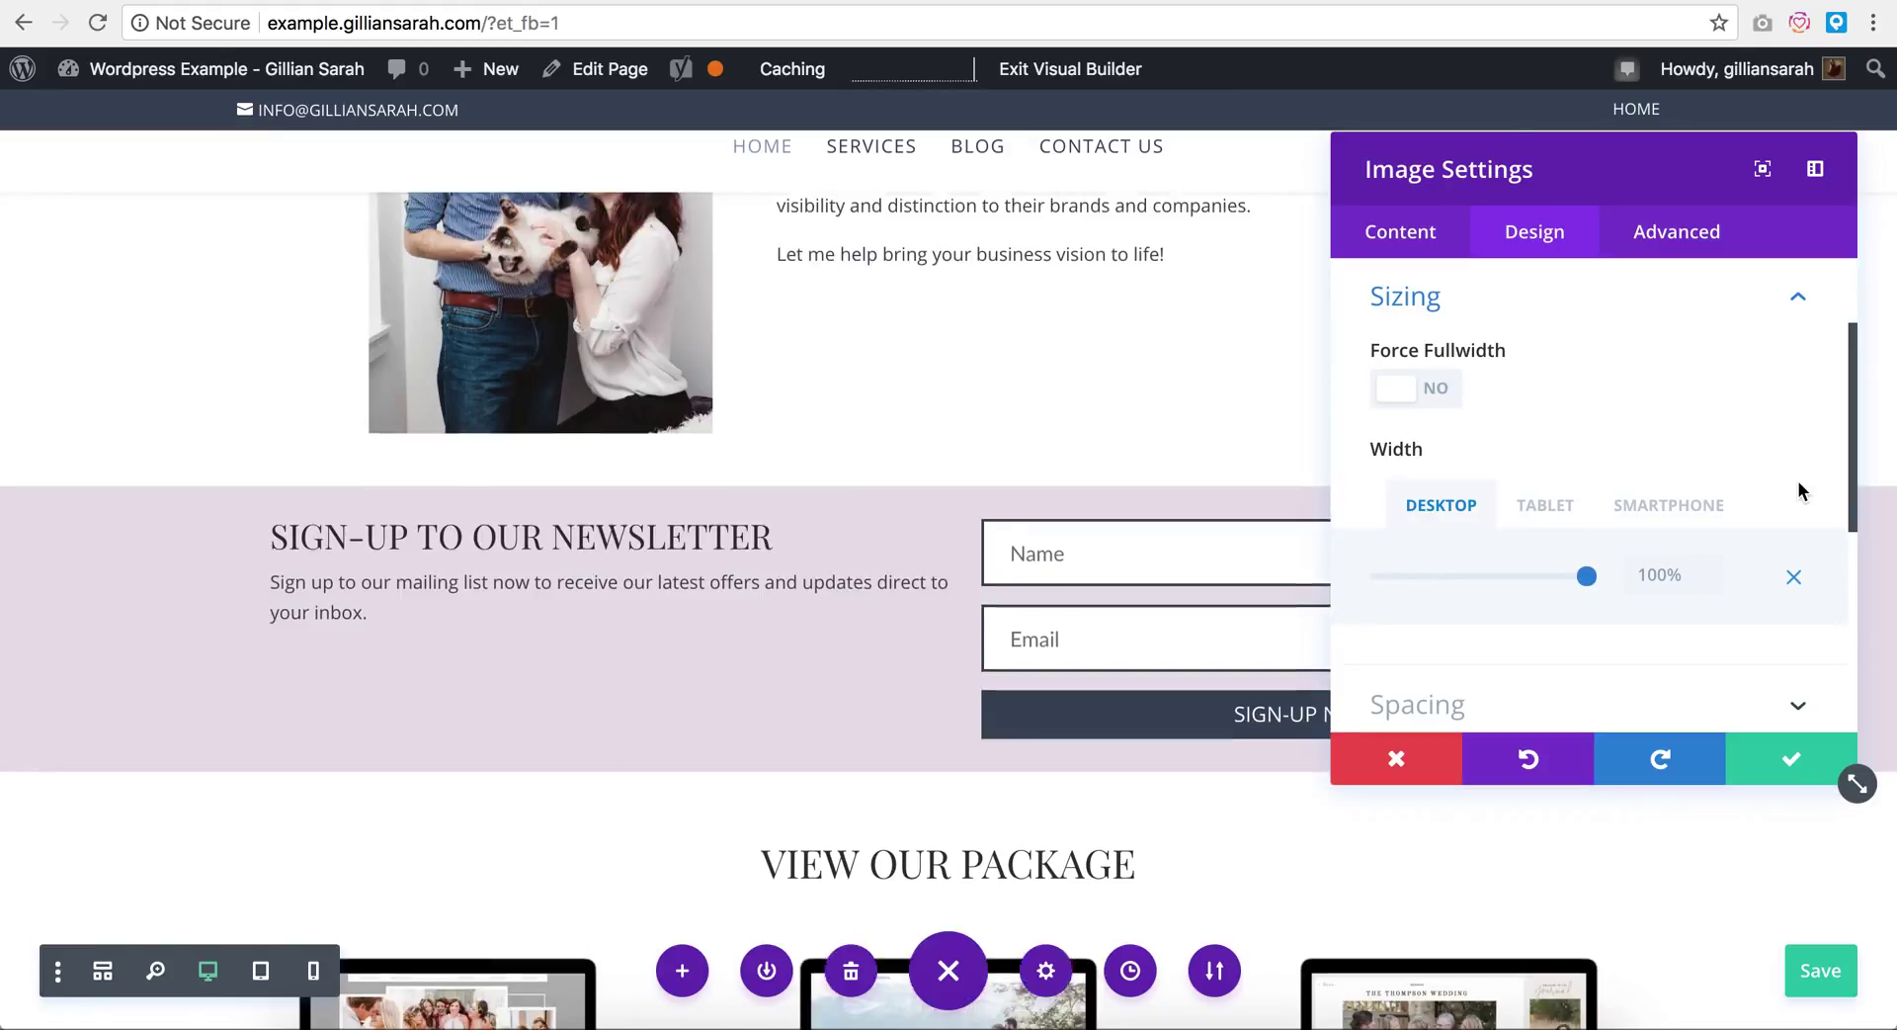
pyautogui.scroll(4, 849, 527)
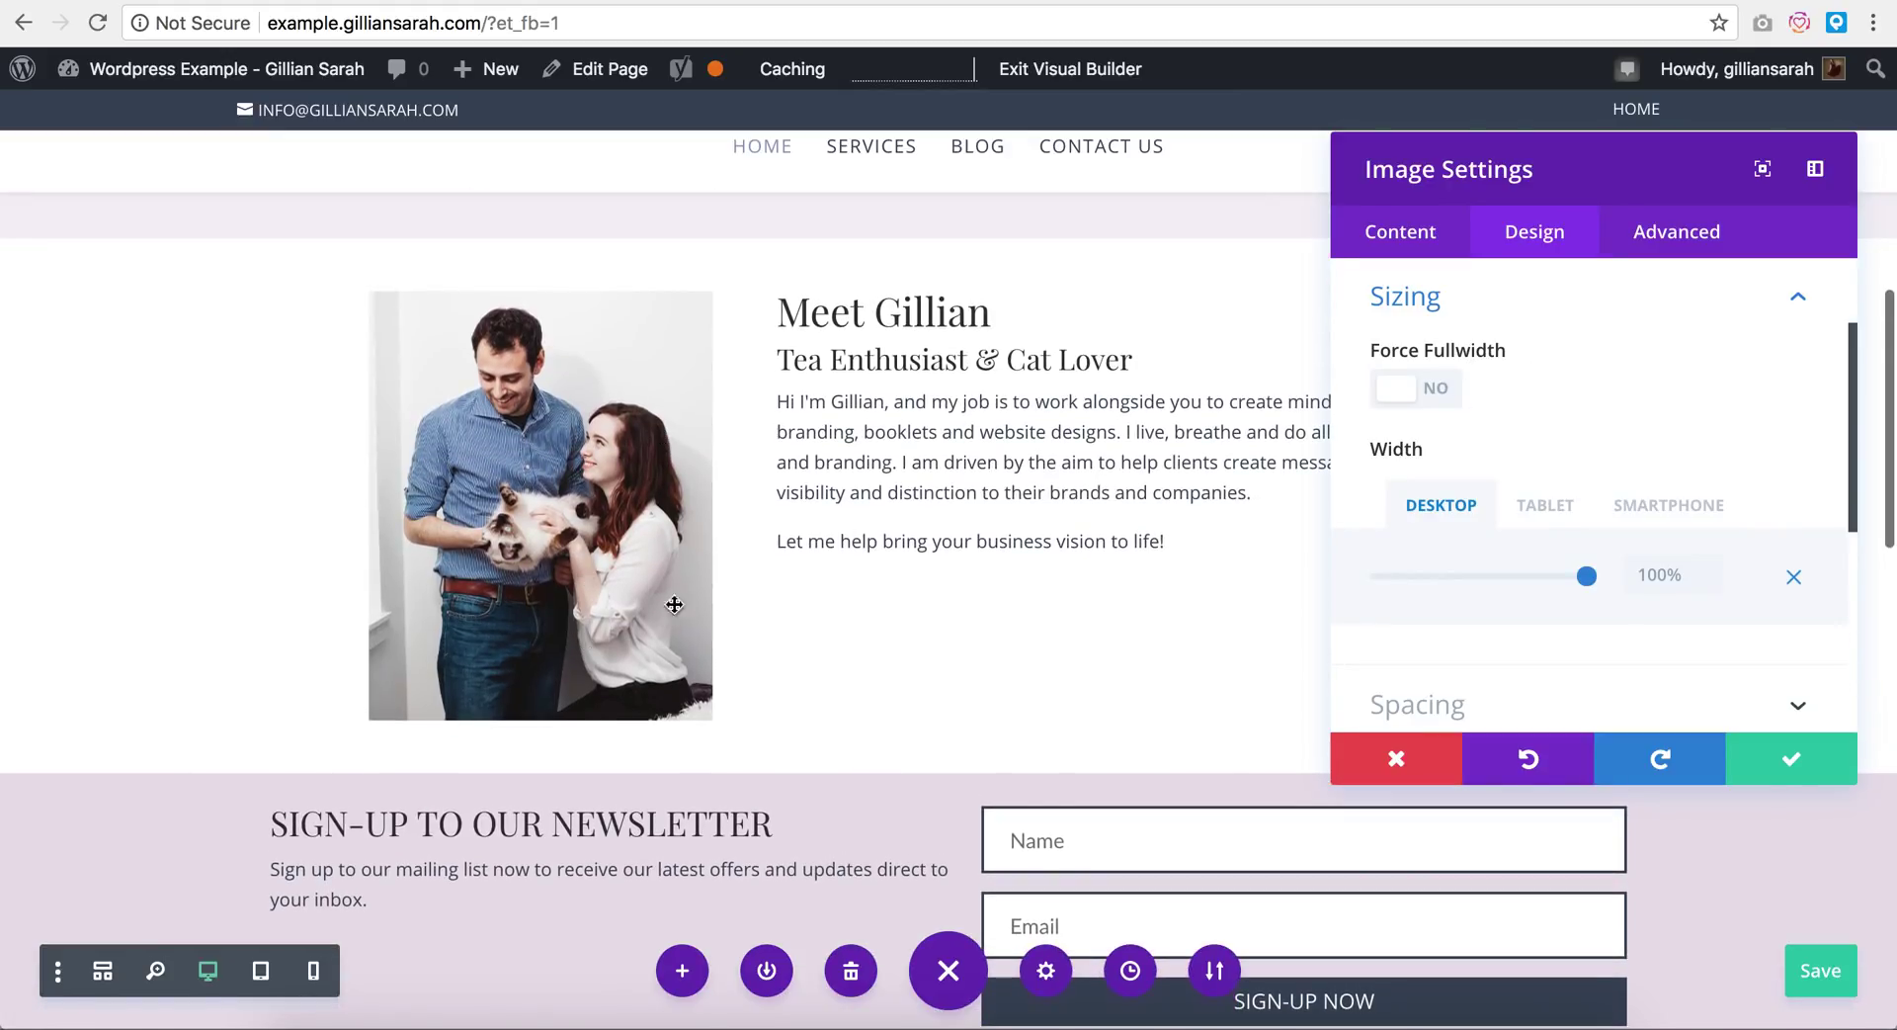
pyautogui.click(1573, 519)
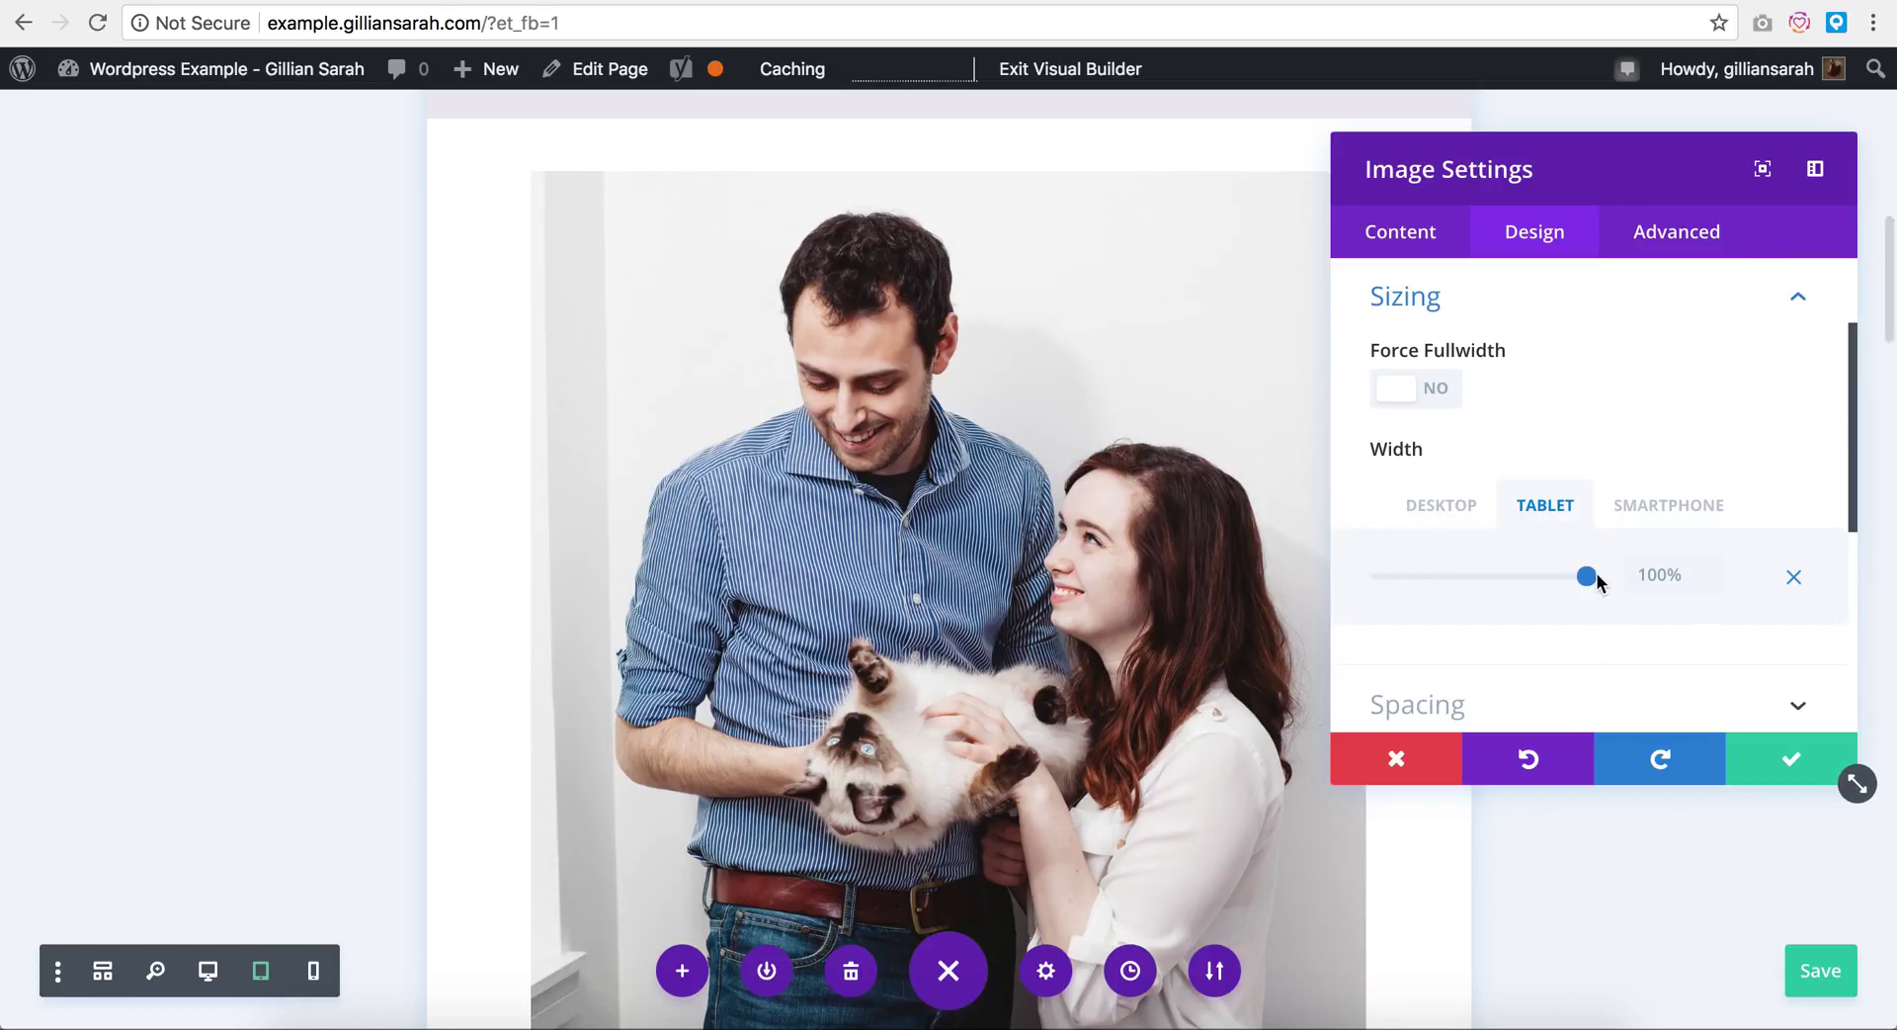
pyautogui.moveTo(1598, 581); pyautogui.dragTo(1525, 581)
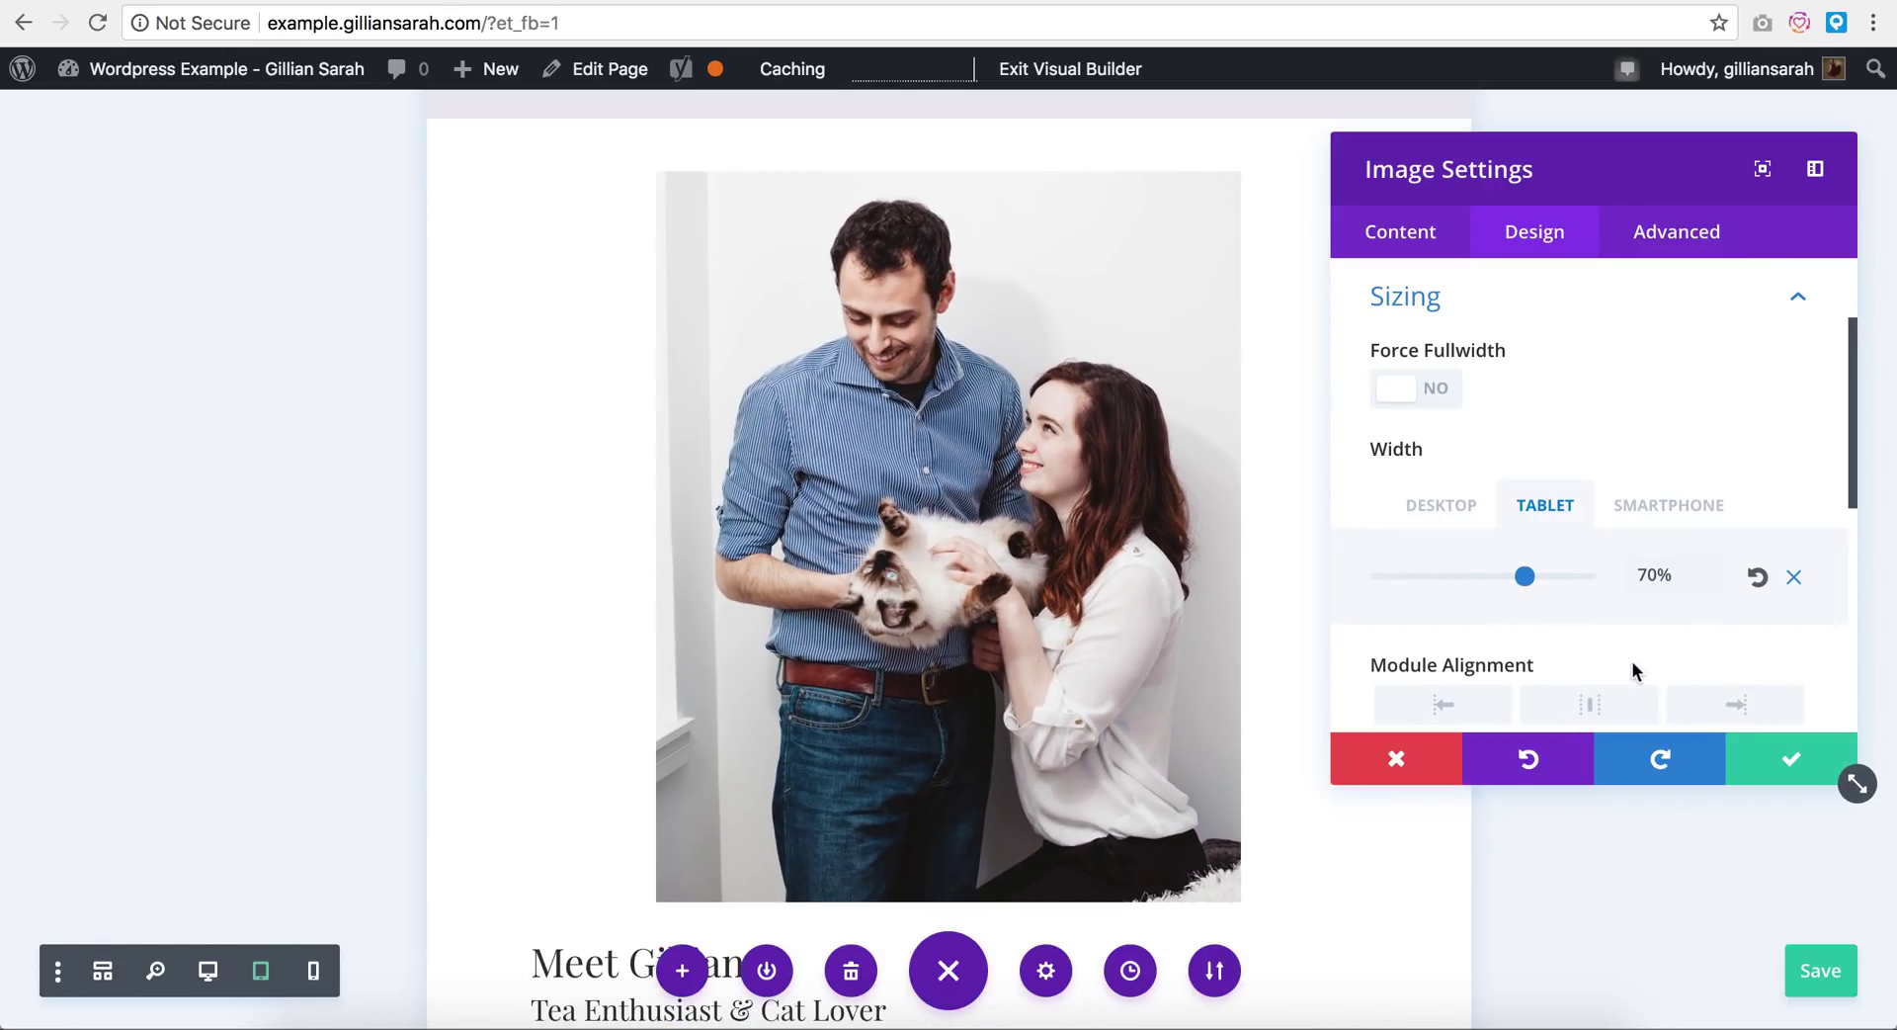
pyautogui.click(1648, 522)
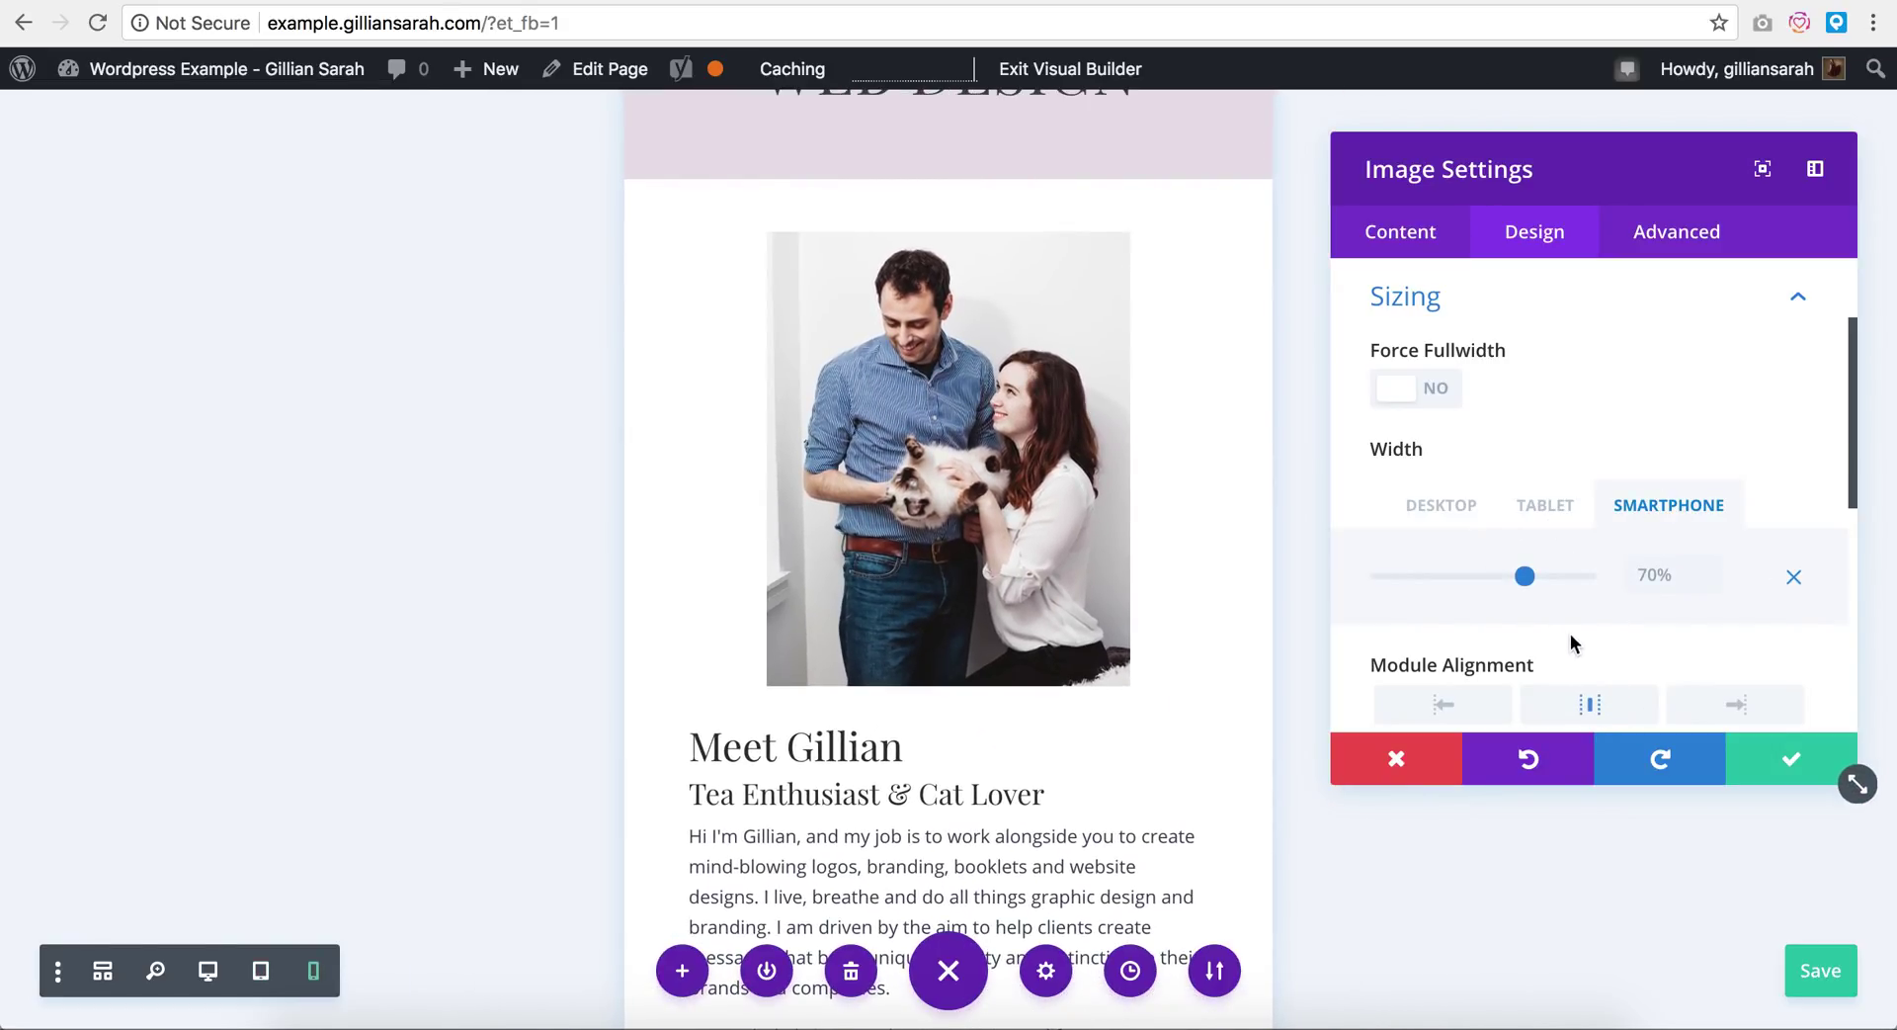
pyautogui.click(1790, 759)
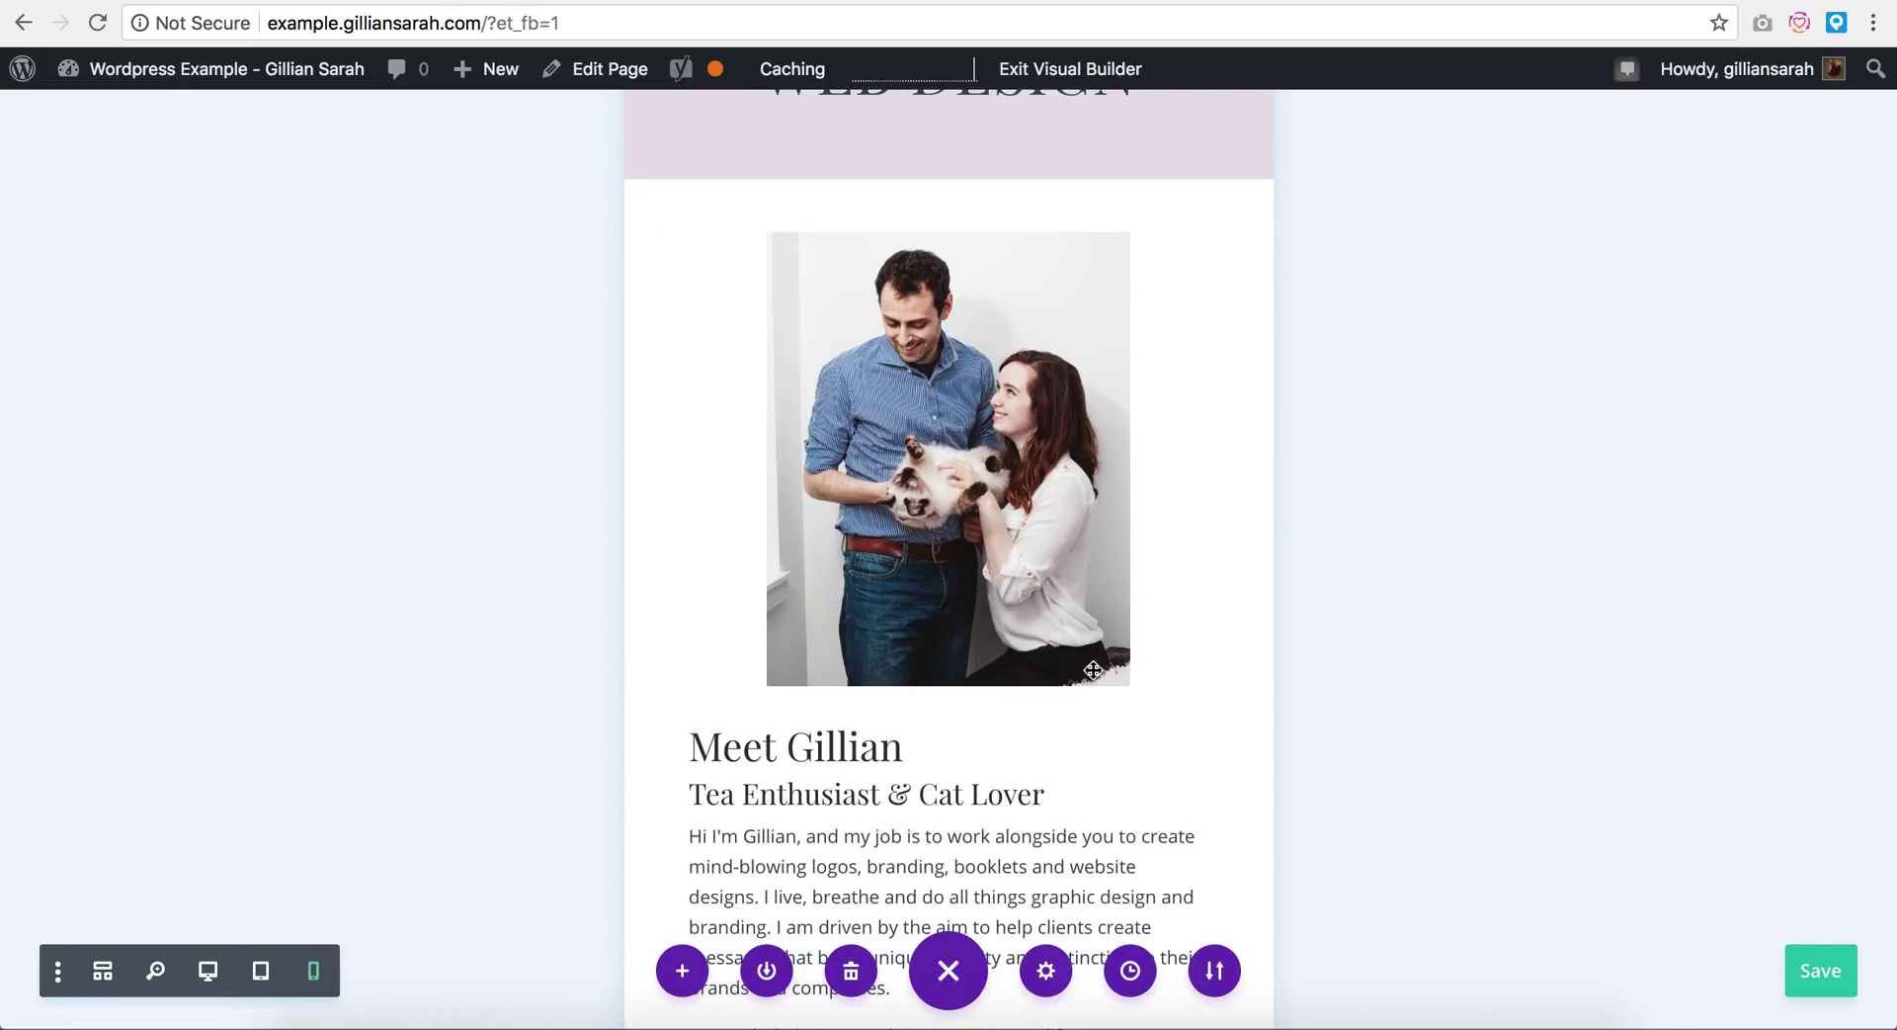
# Step: Examine the phone preview from the couple's introduction through the newsletter form, packages and contact form to the Instagram feed
pyautogui.scroll(-3, 1067, 667)
pyautogui.scroll(-7, 1067, 667)
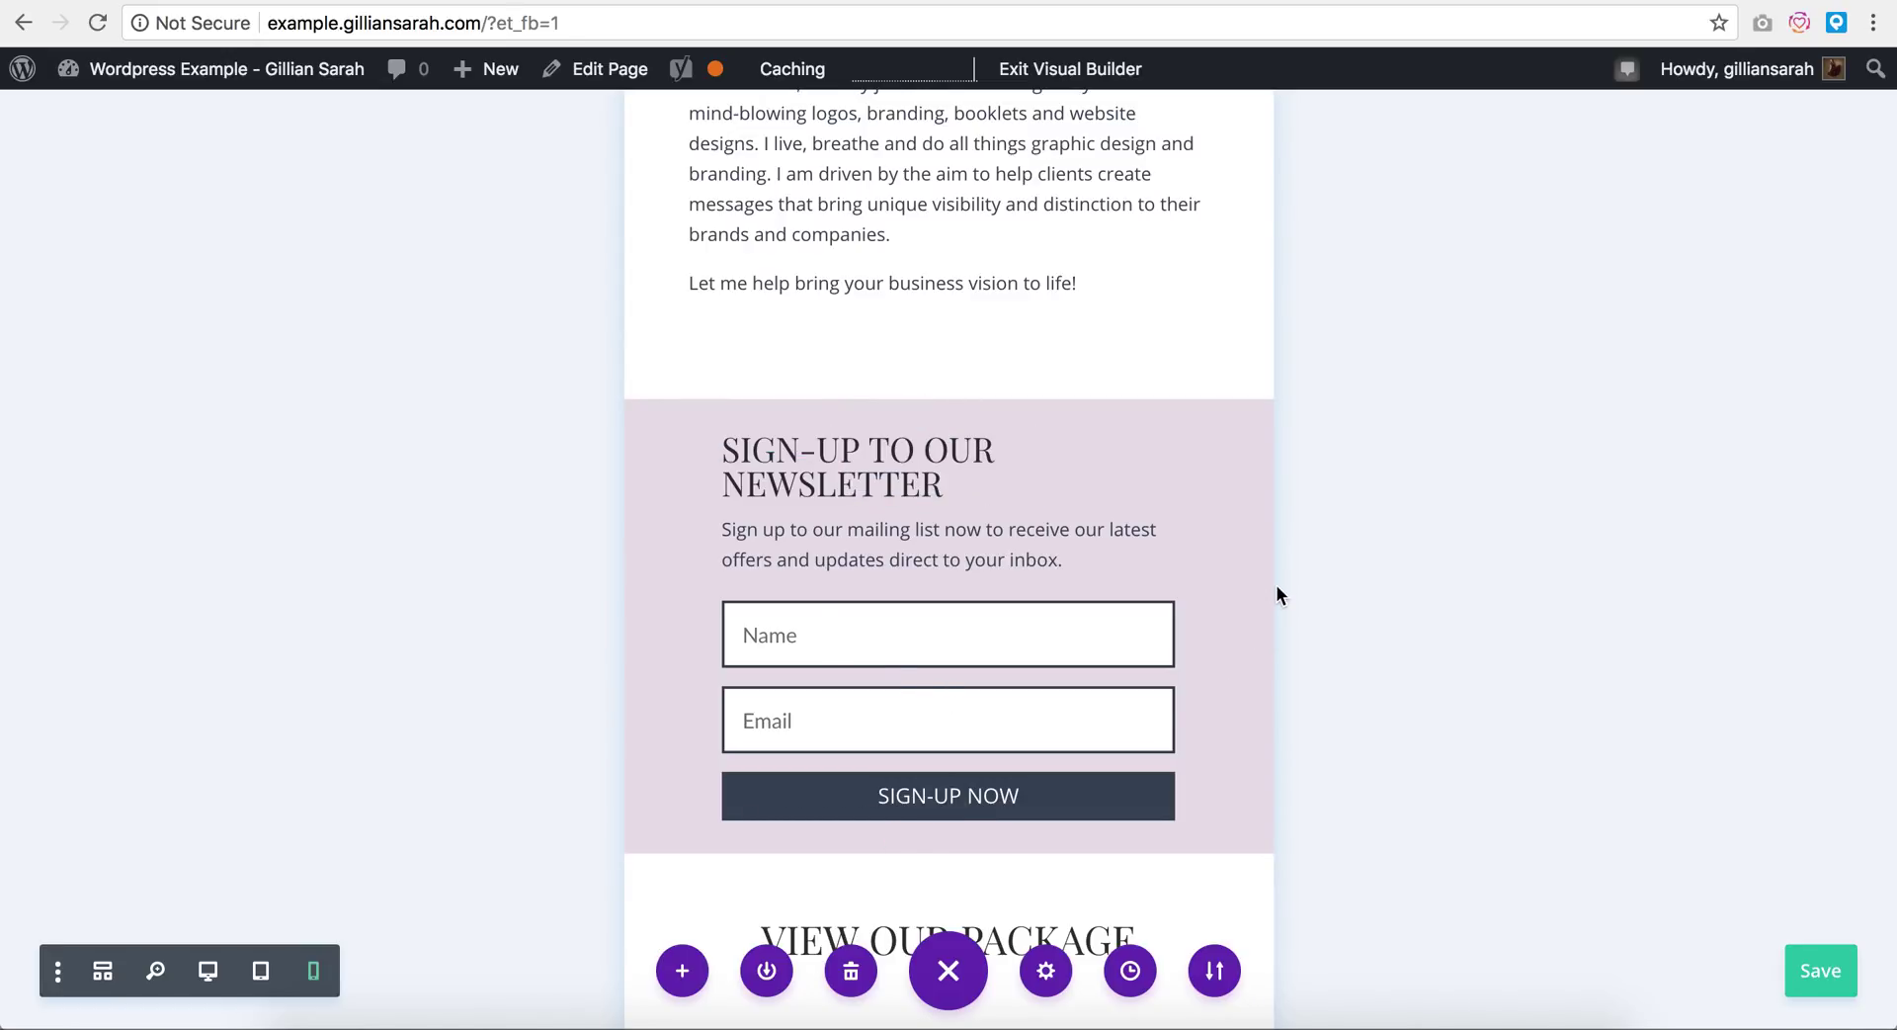
pyautogui.scroll(-6, 1229, 539)
pyautogui.scroll(-8, 1229, 538)
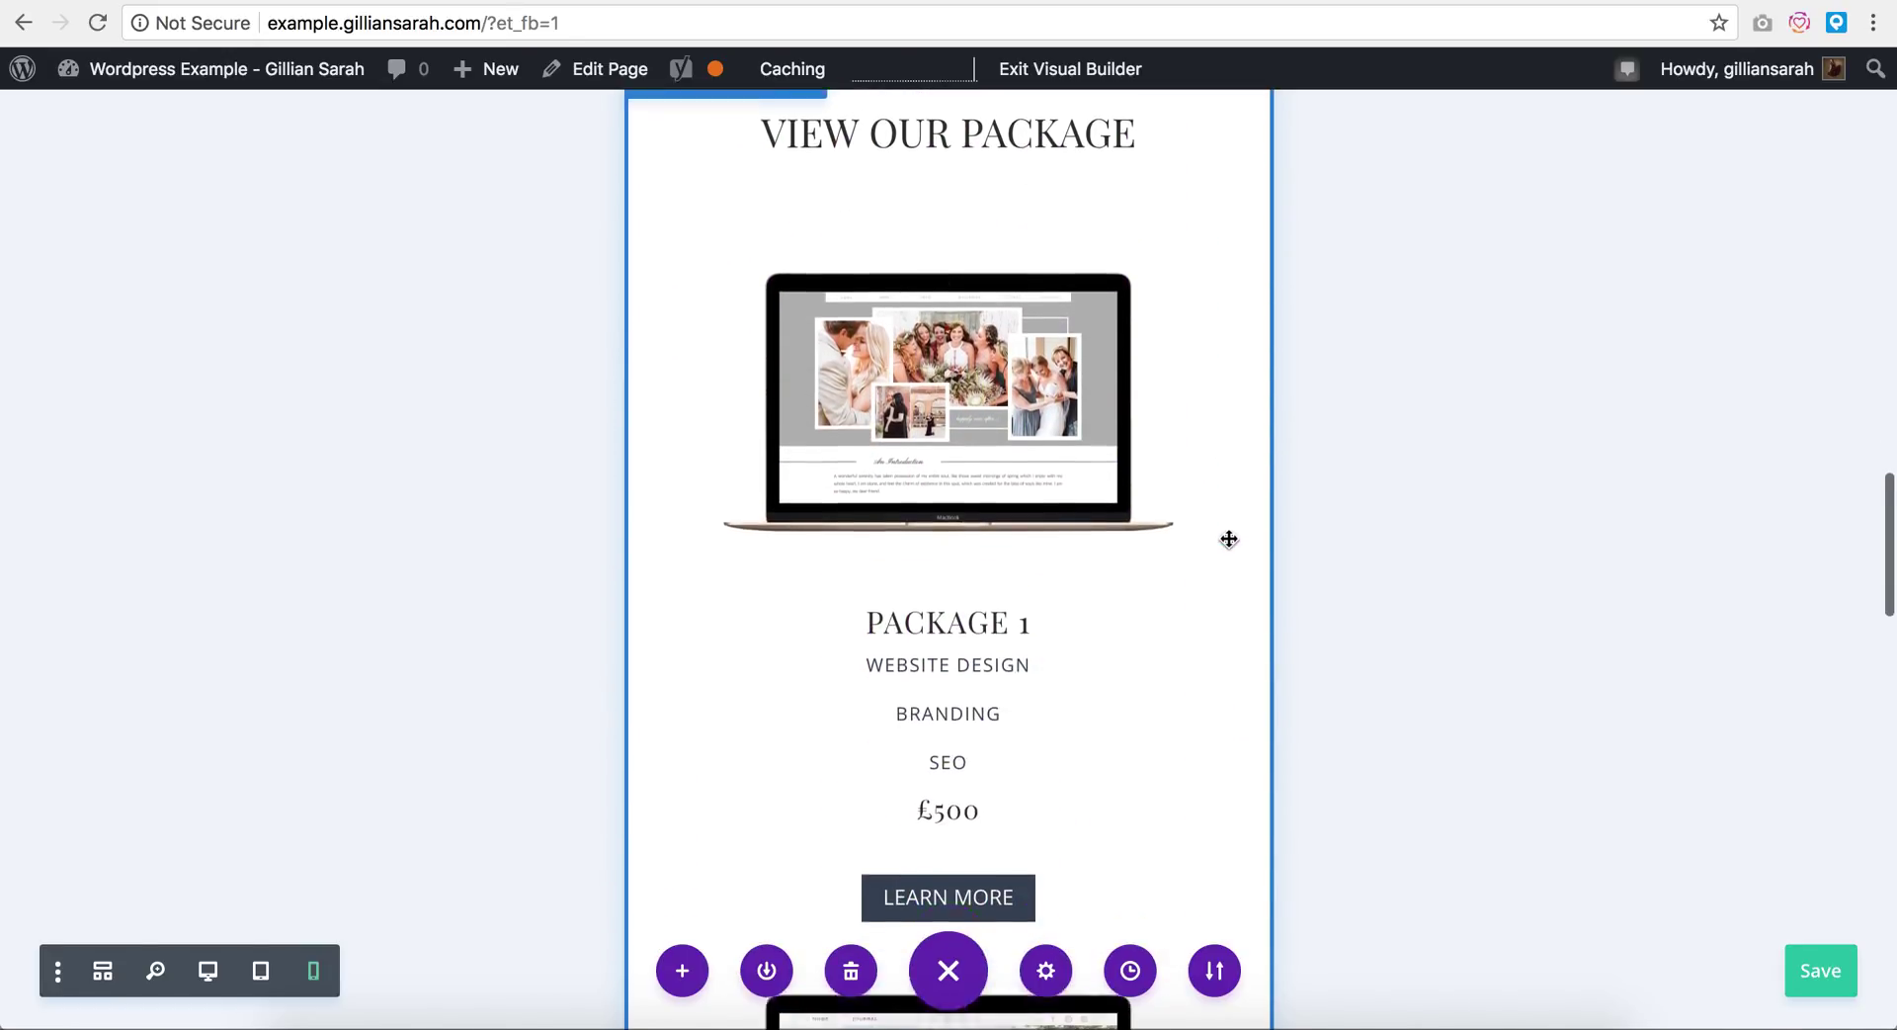
pyautogui.scroll(-8, 1229, 539)
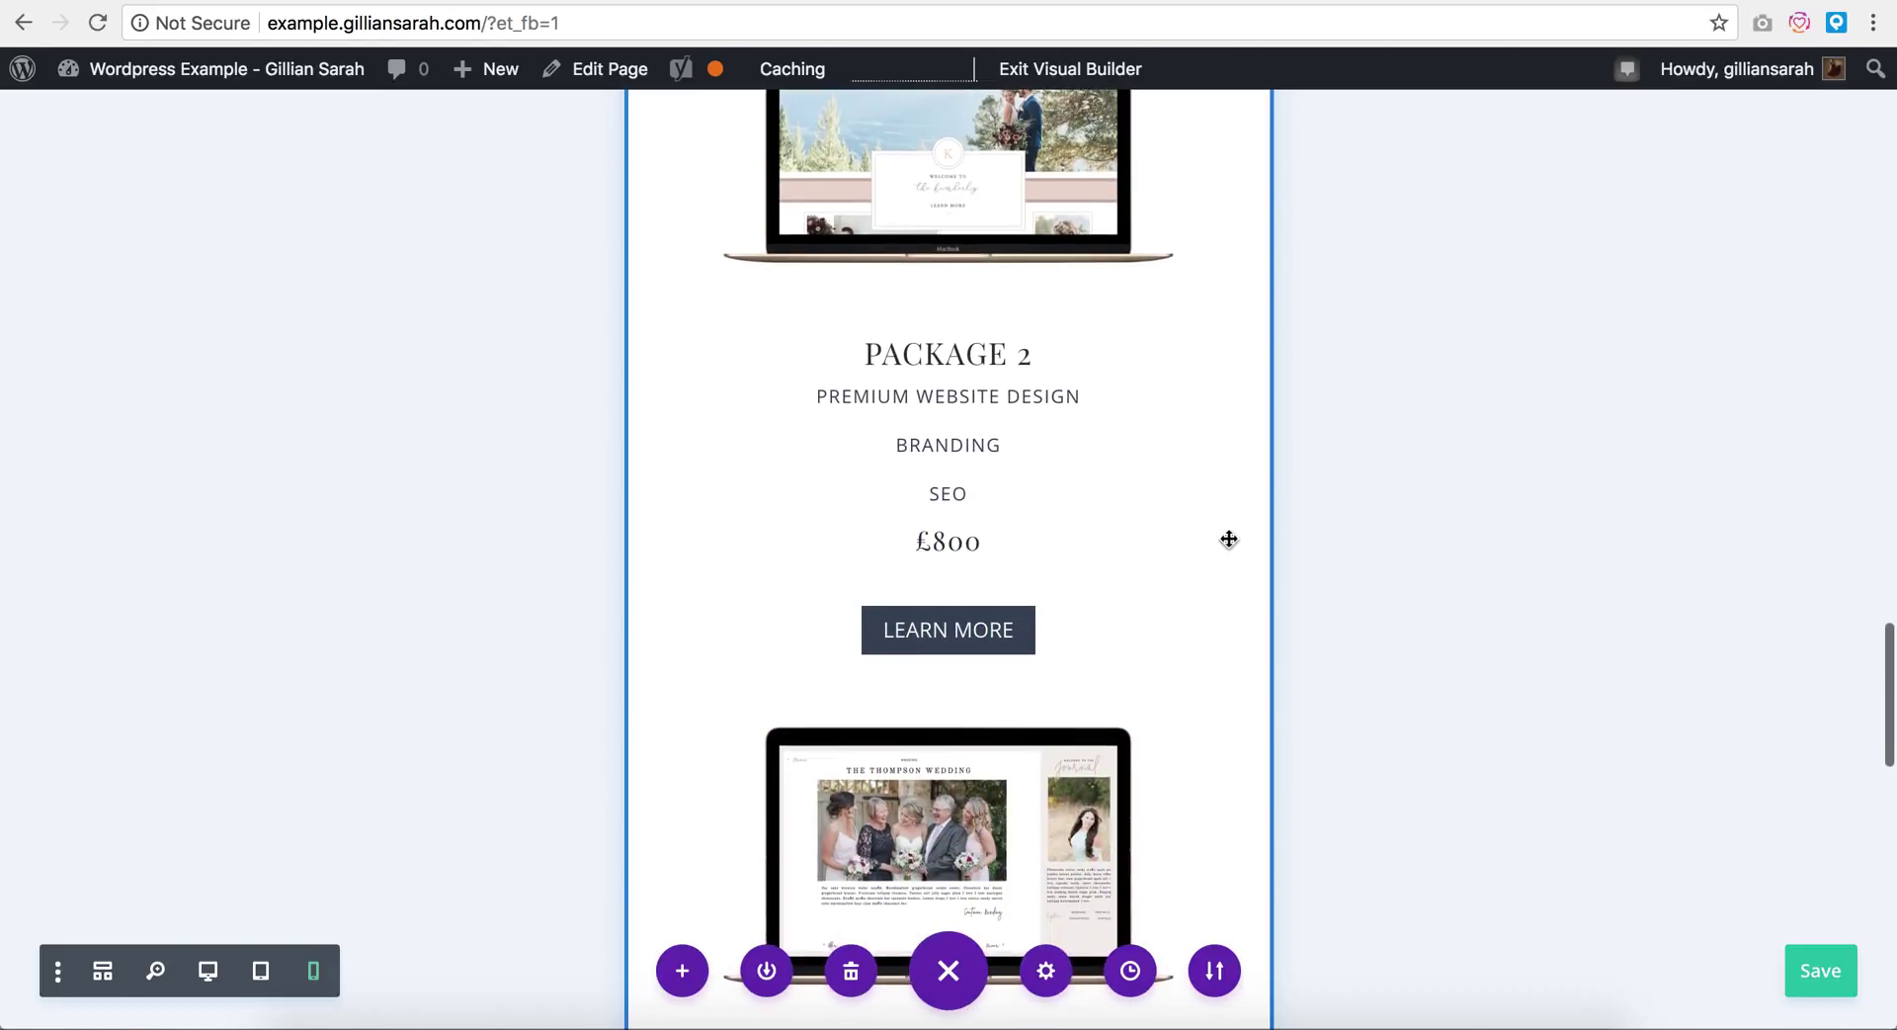
pyautogui.scroll(-3, 1228, 538)
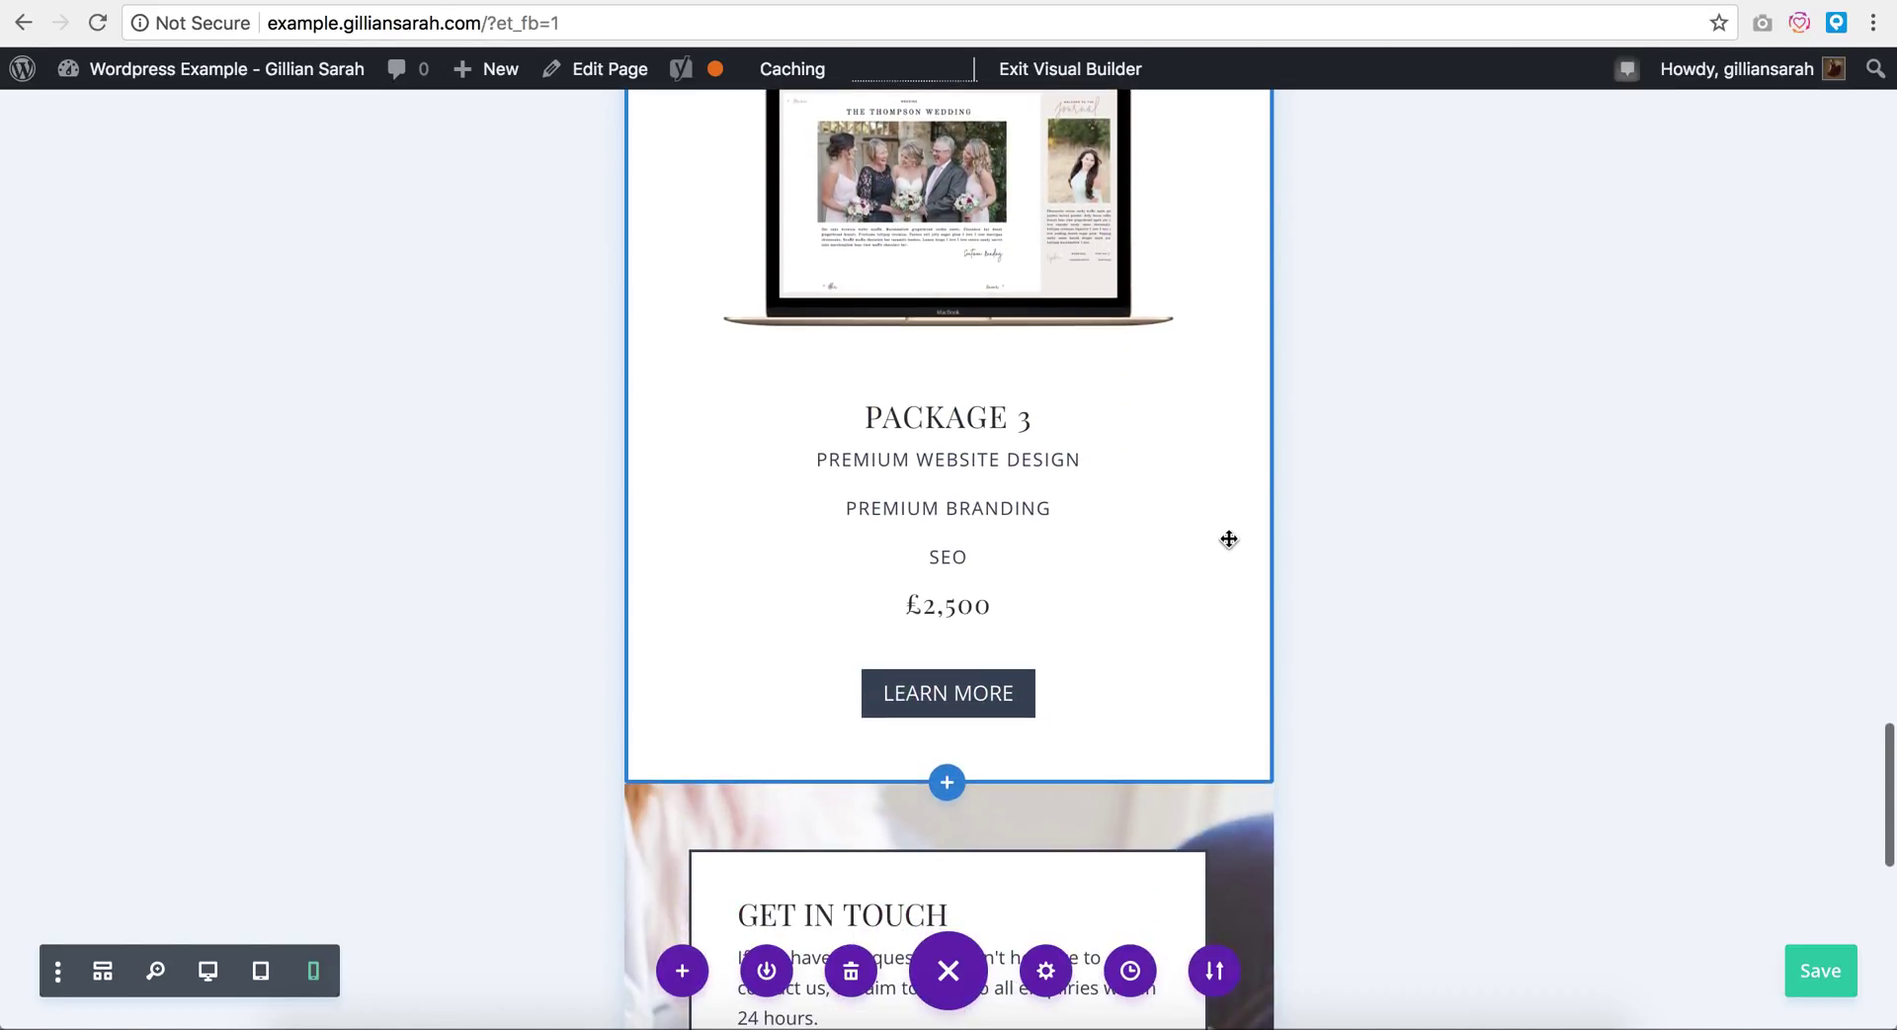
pyautogui.moveTo(951, 725)
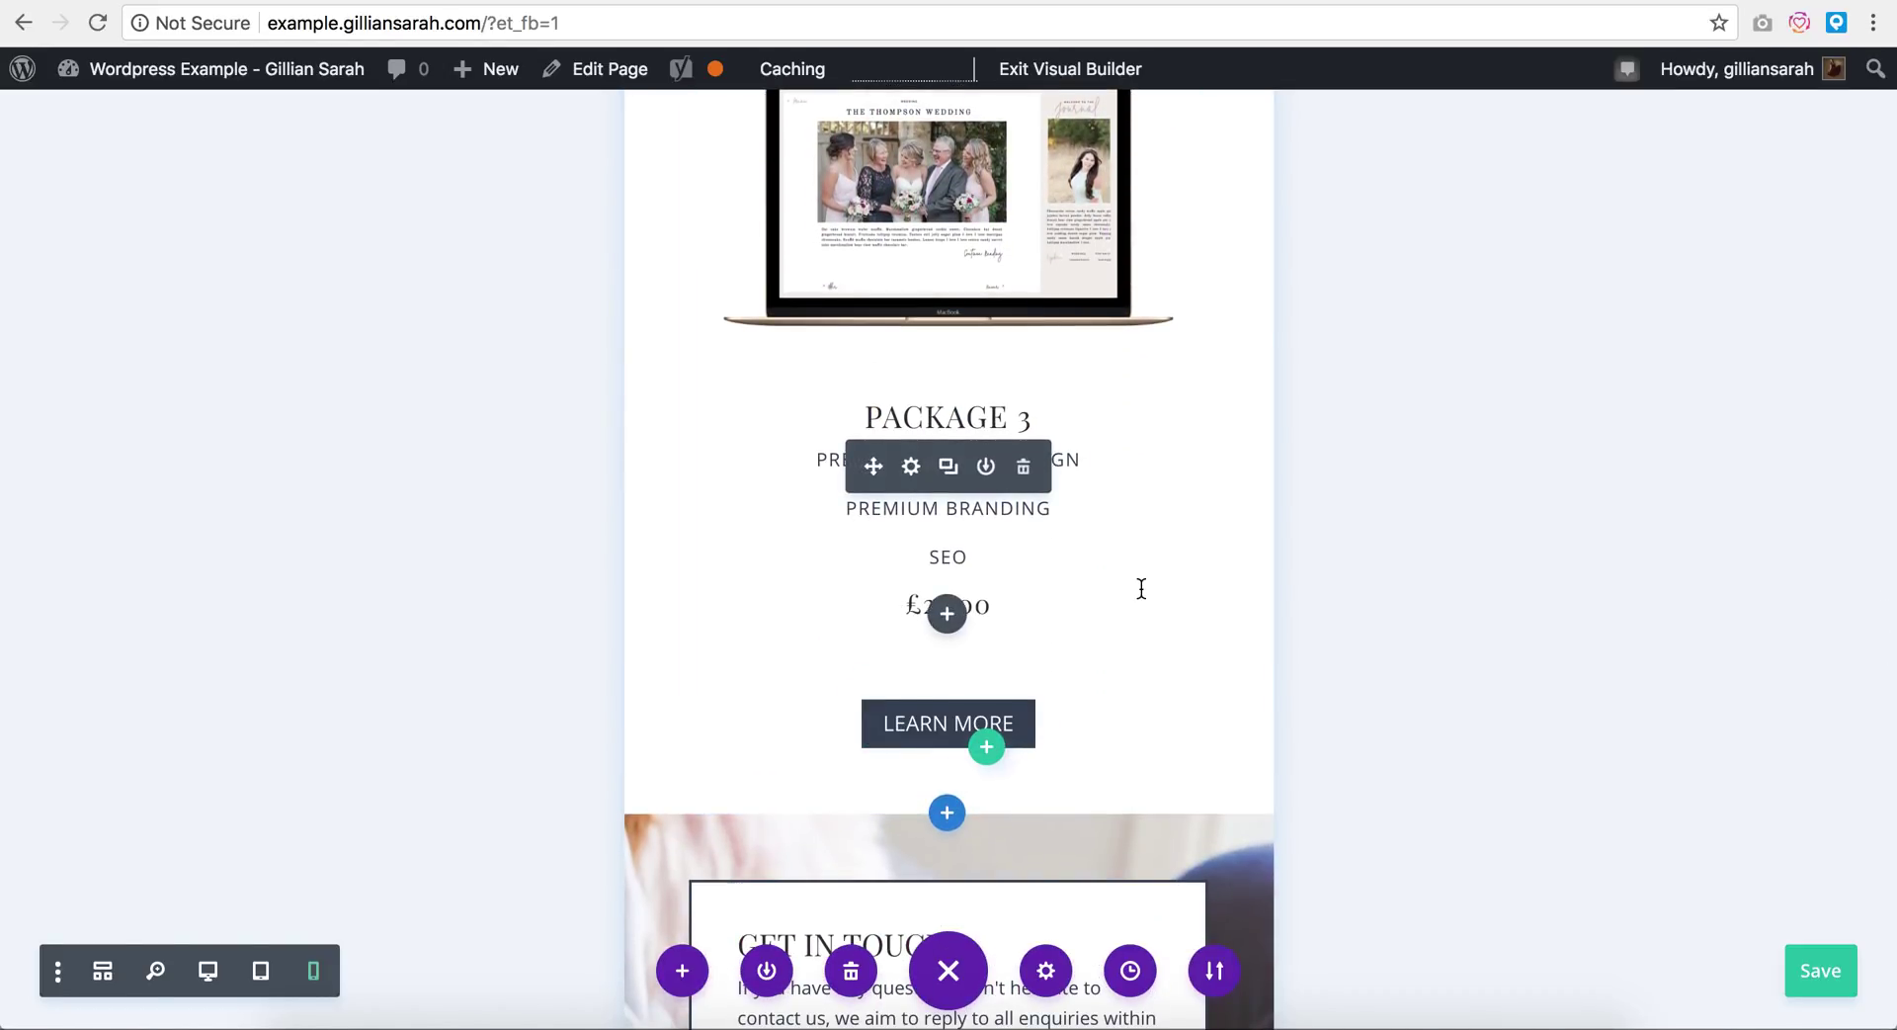
pyautogui.scroll(-15, 1141, 589)
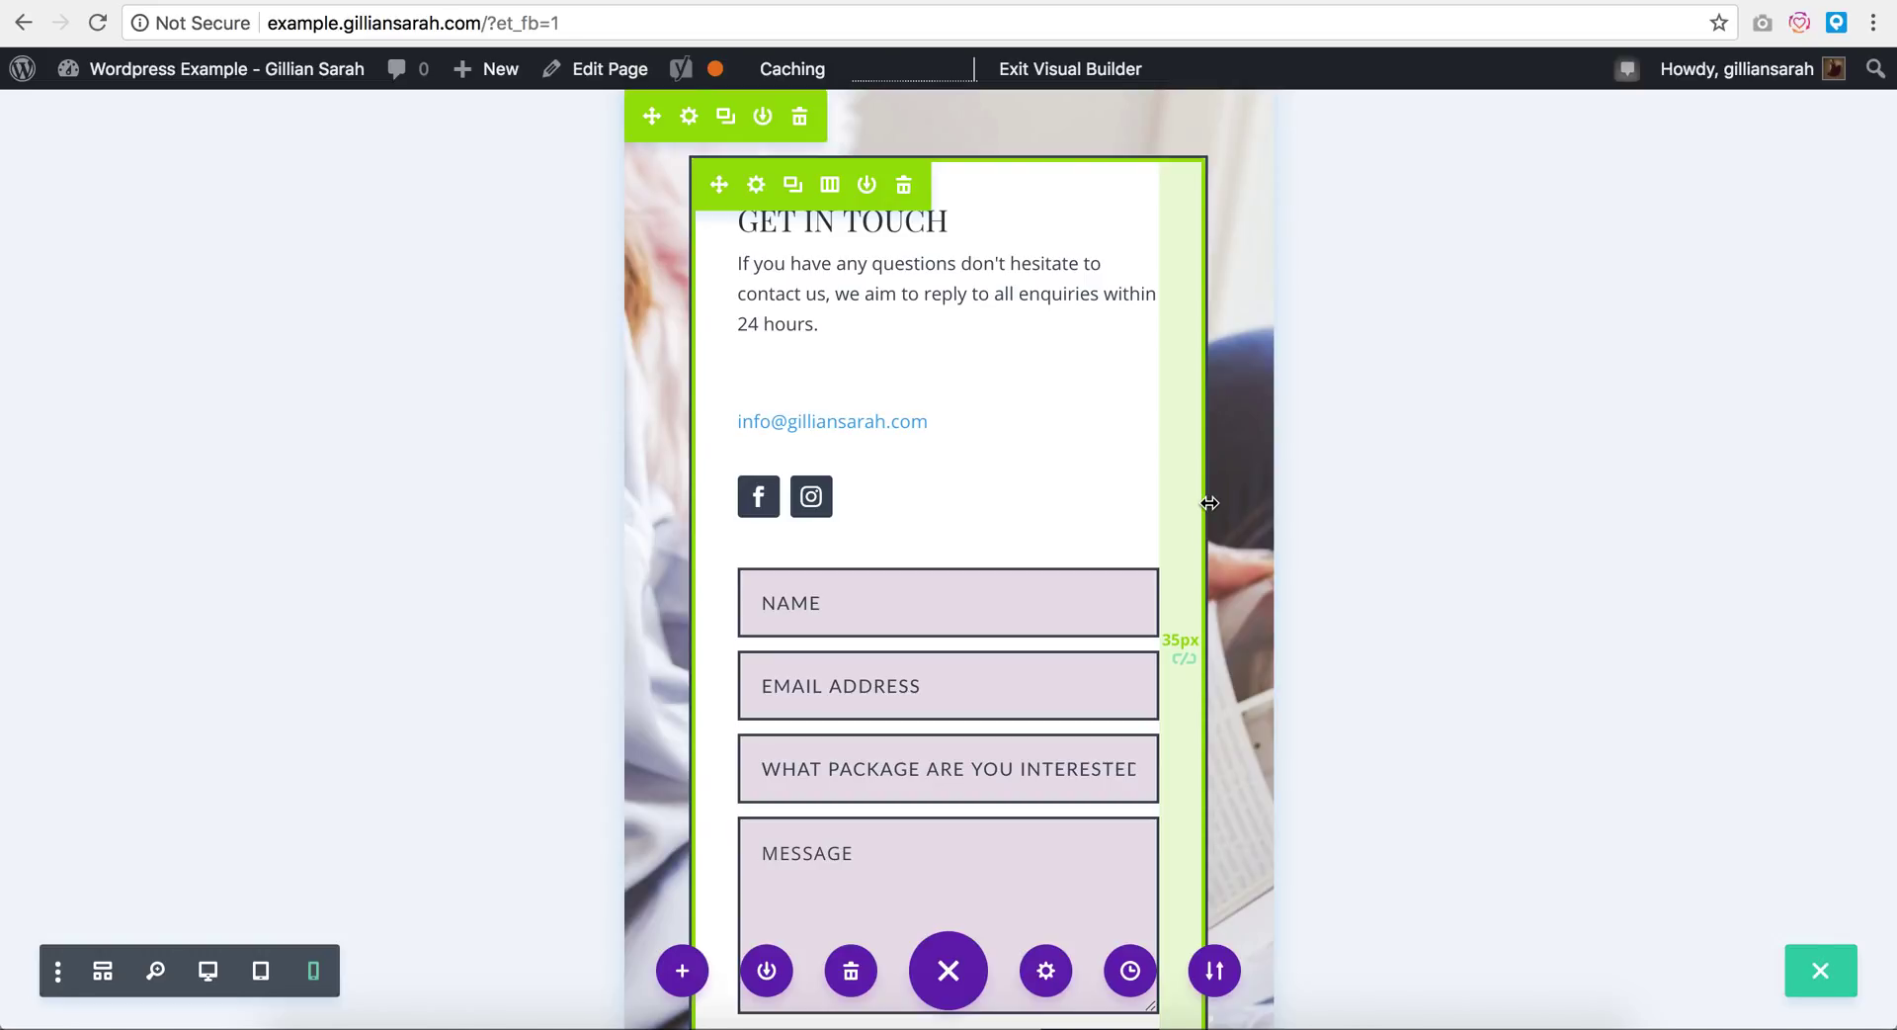
pyautogui.scroll(-6, 1253, 349)
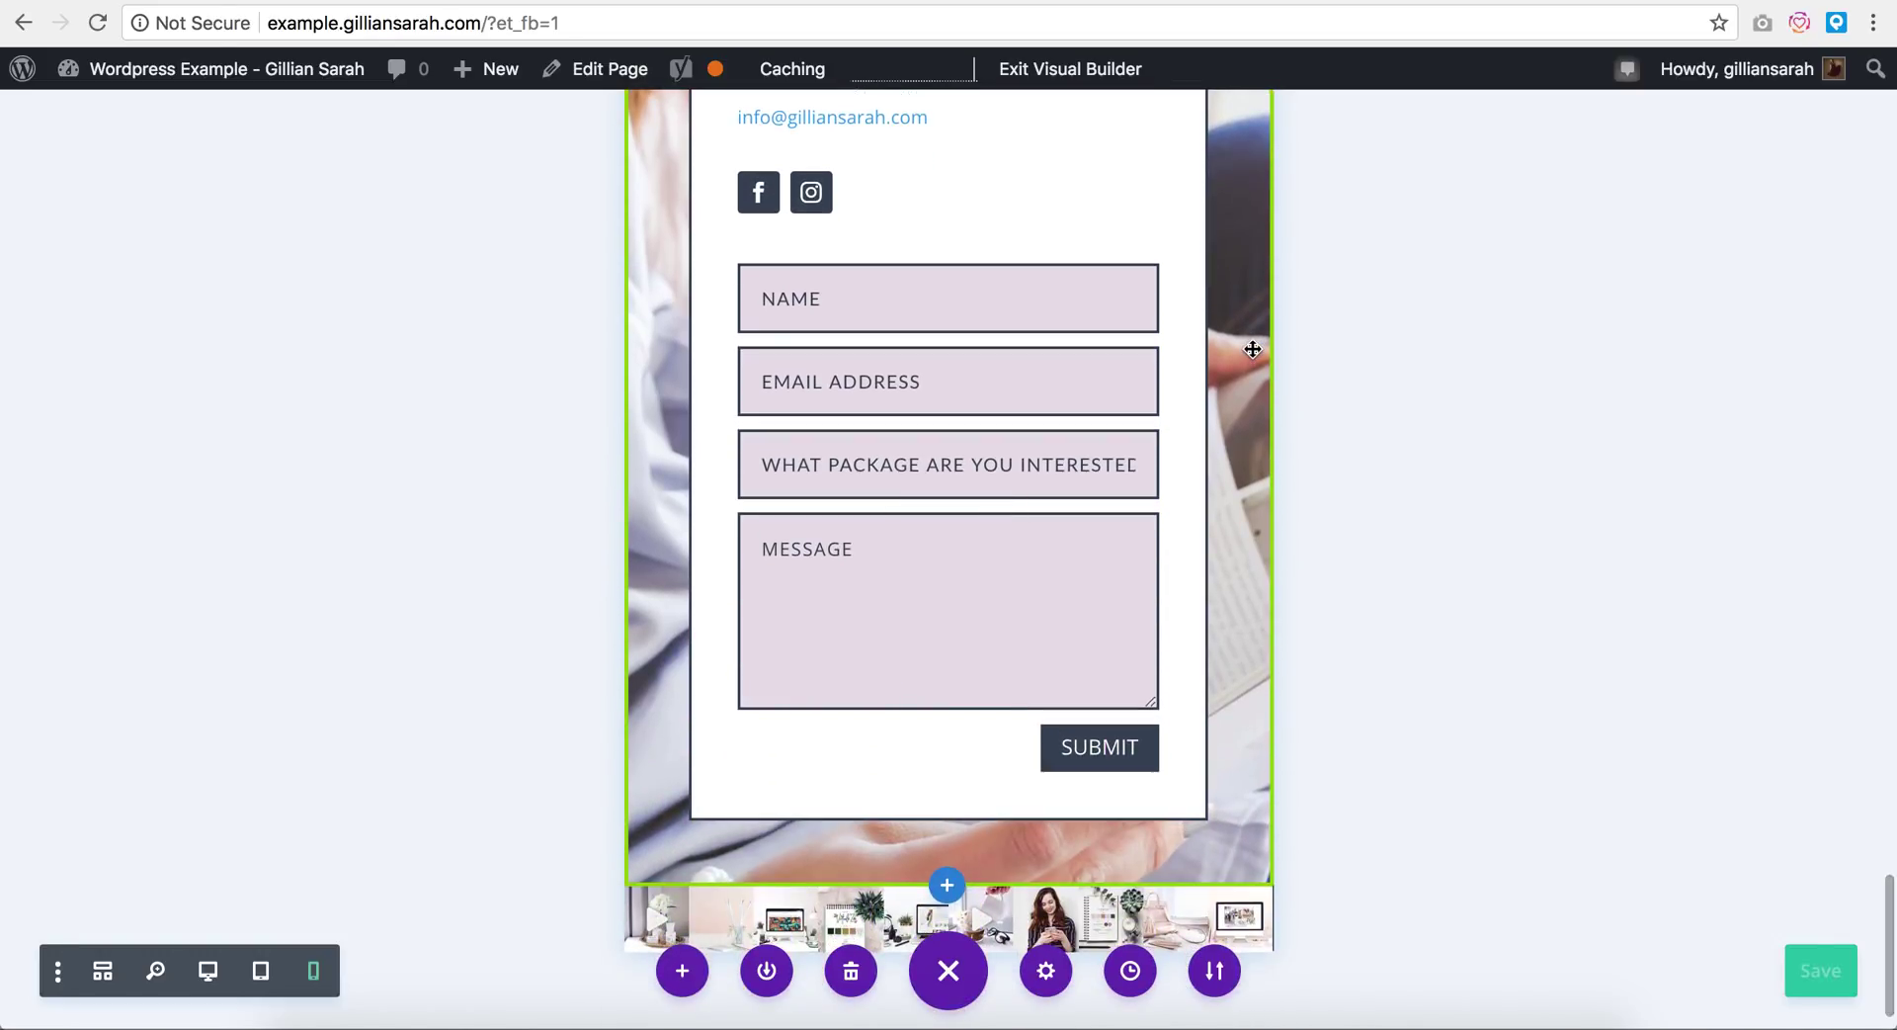
pyautogui.scroll(-2, 1253, 349)
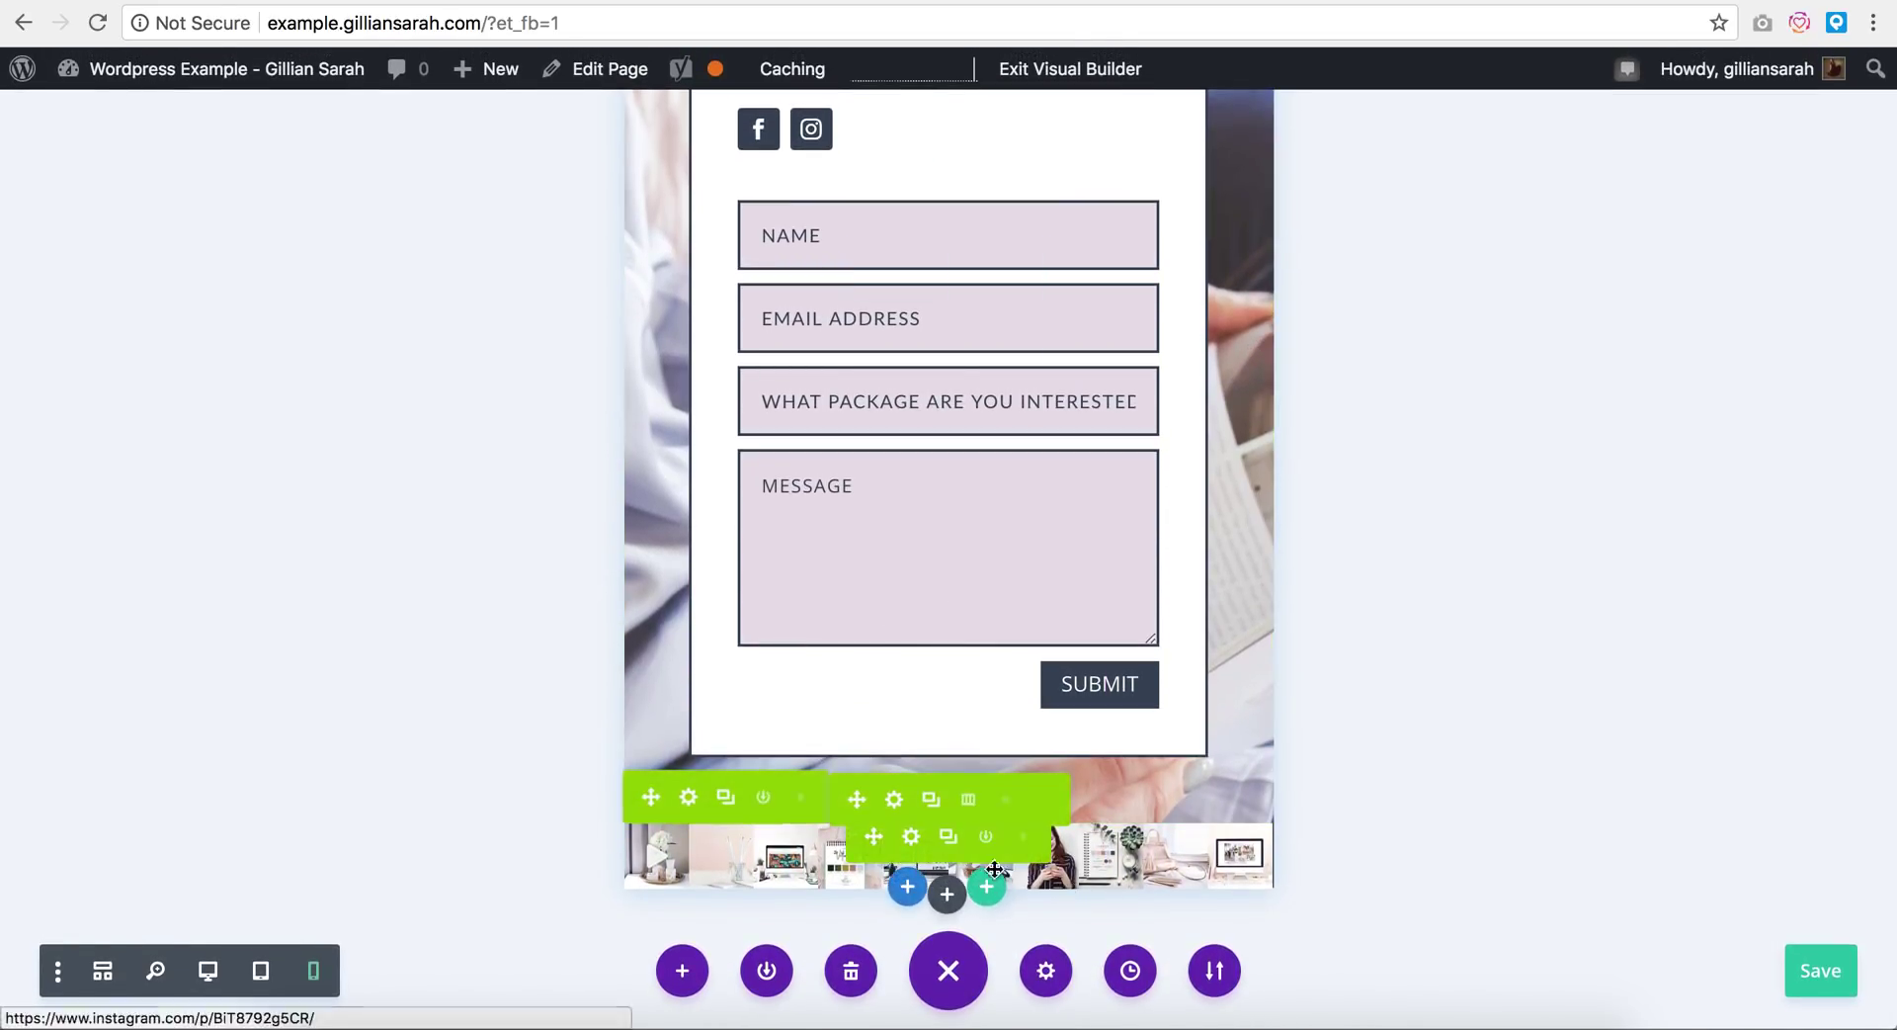
pyautogui.scroll(5, 1245, 697)
pyautogui.scroll(-2, 1246, 698)
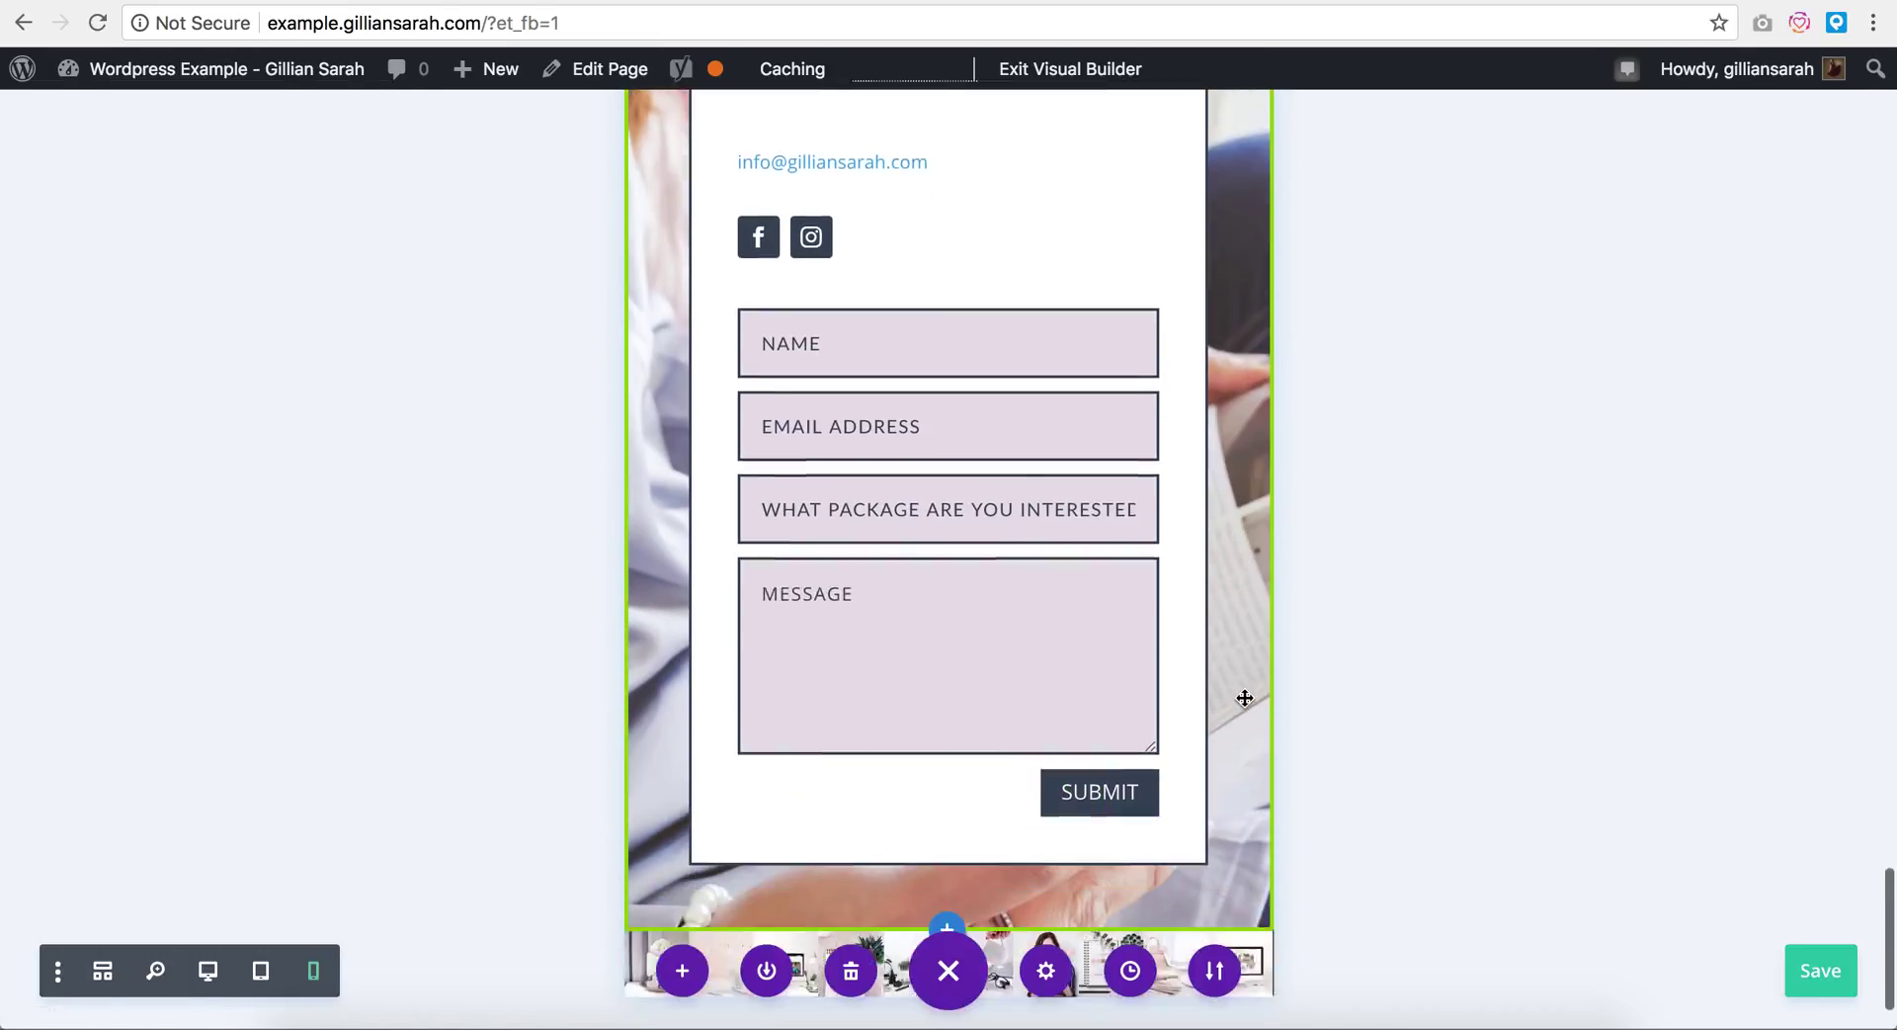
# Step: Save the home page and exit the Visual Builder to view the live page
pyautogui.scroll(12, 1245, 698)
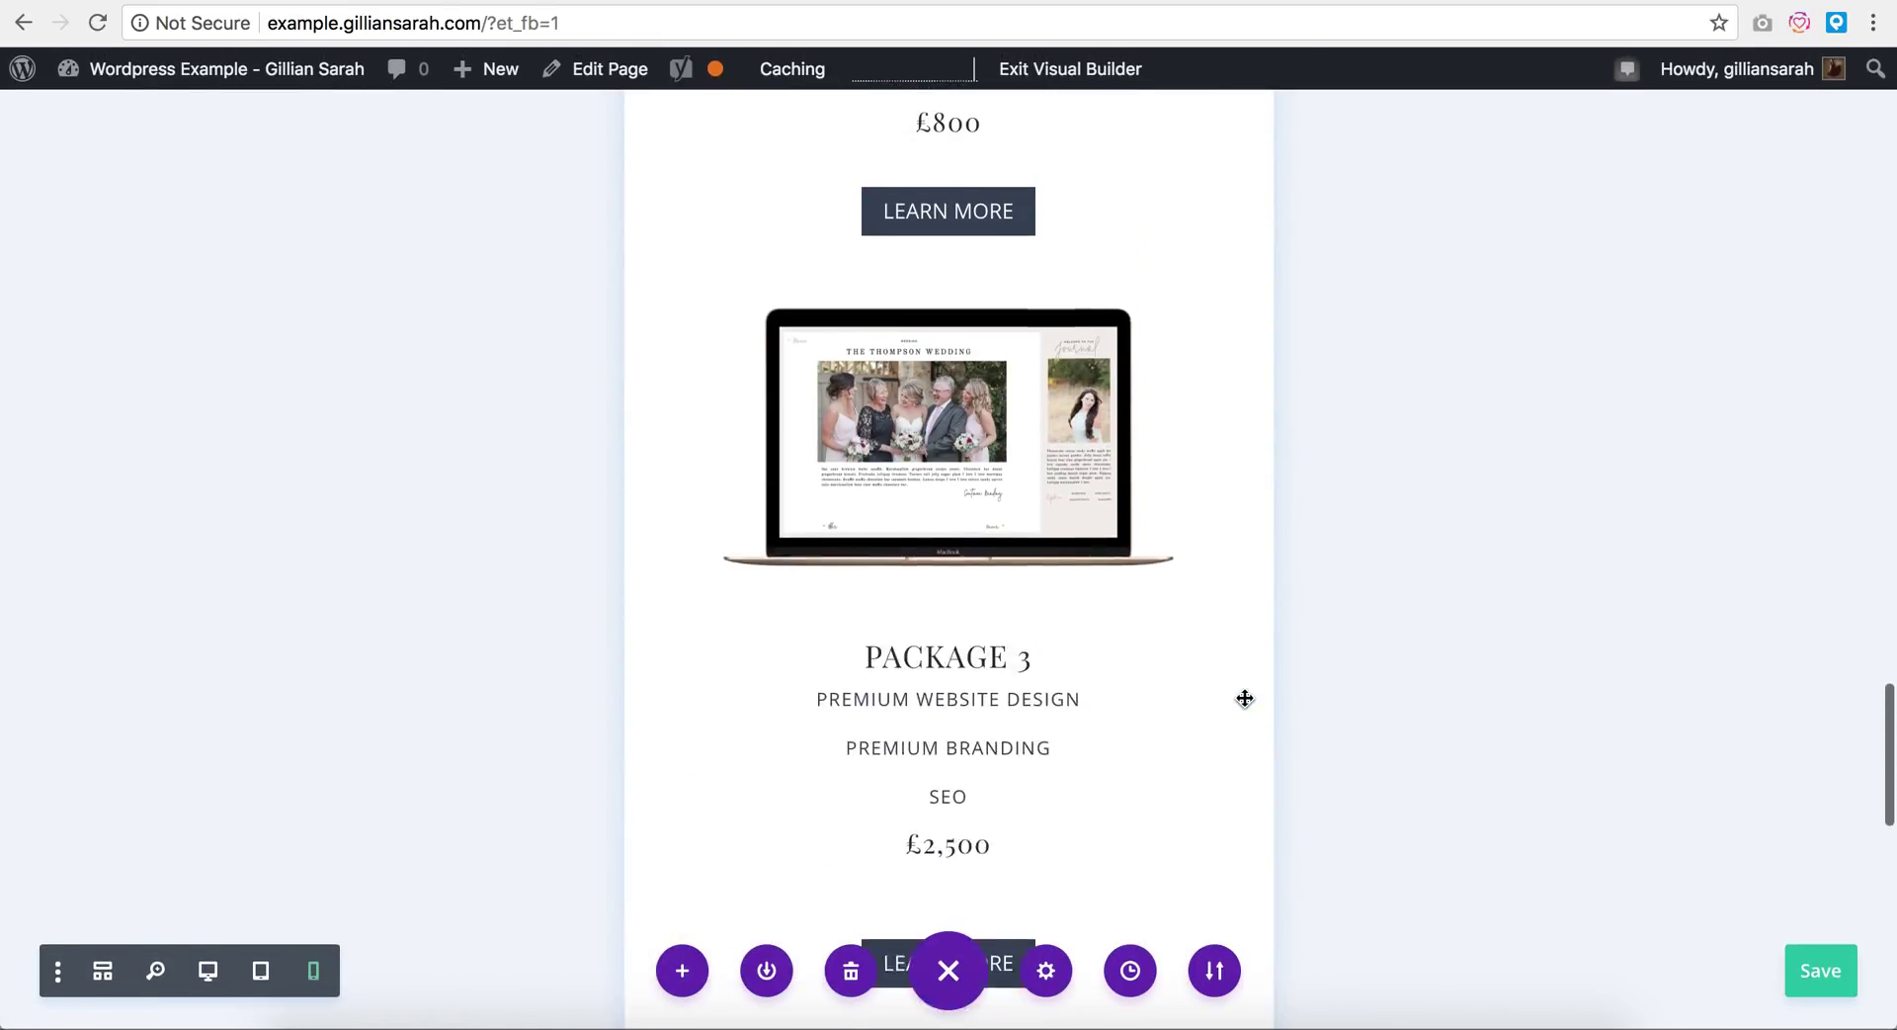
pyautogui.scroll(20, 1245, 698)
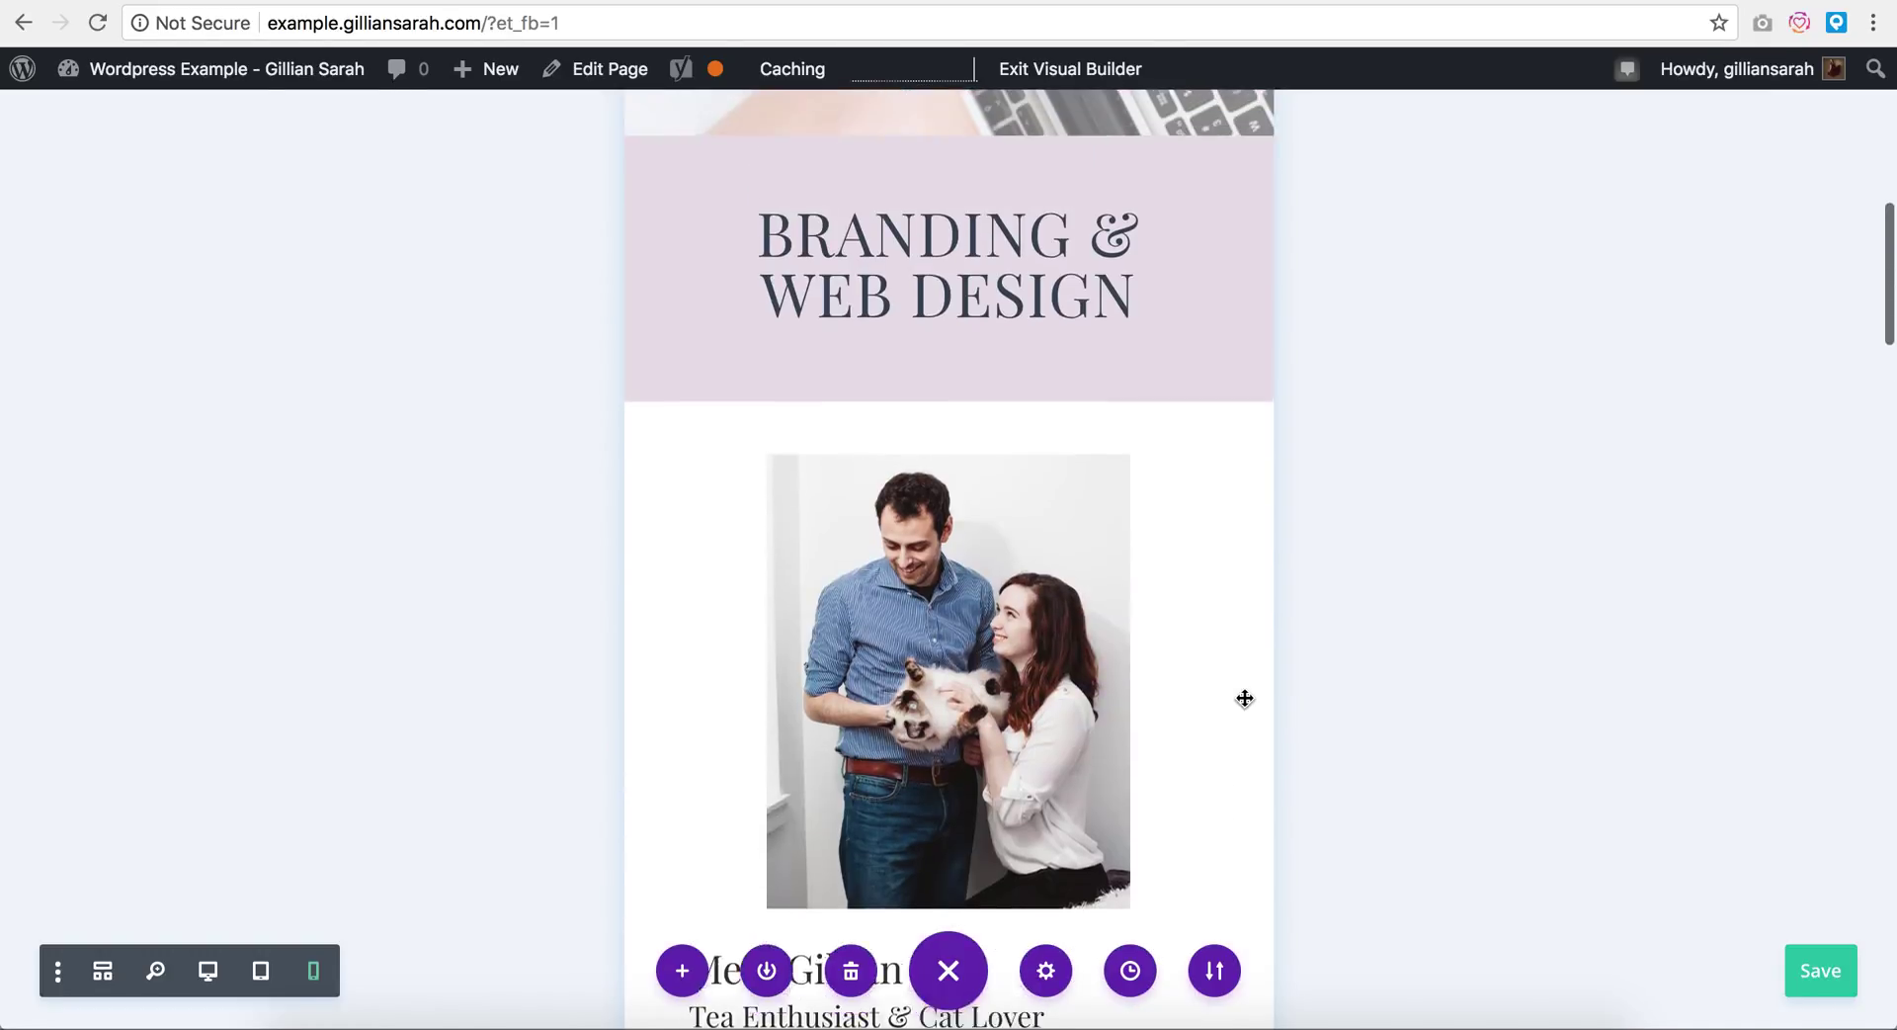
pyautogui.scroll(7, 1245, 697)
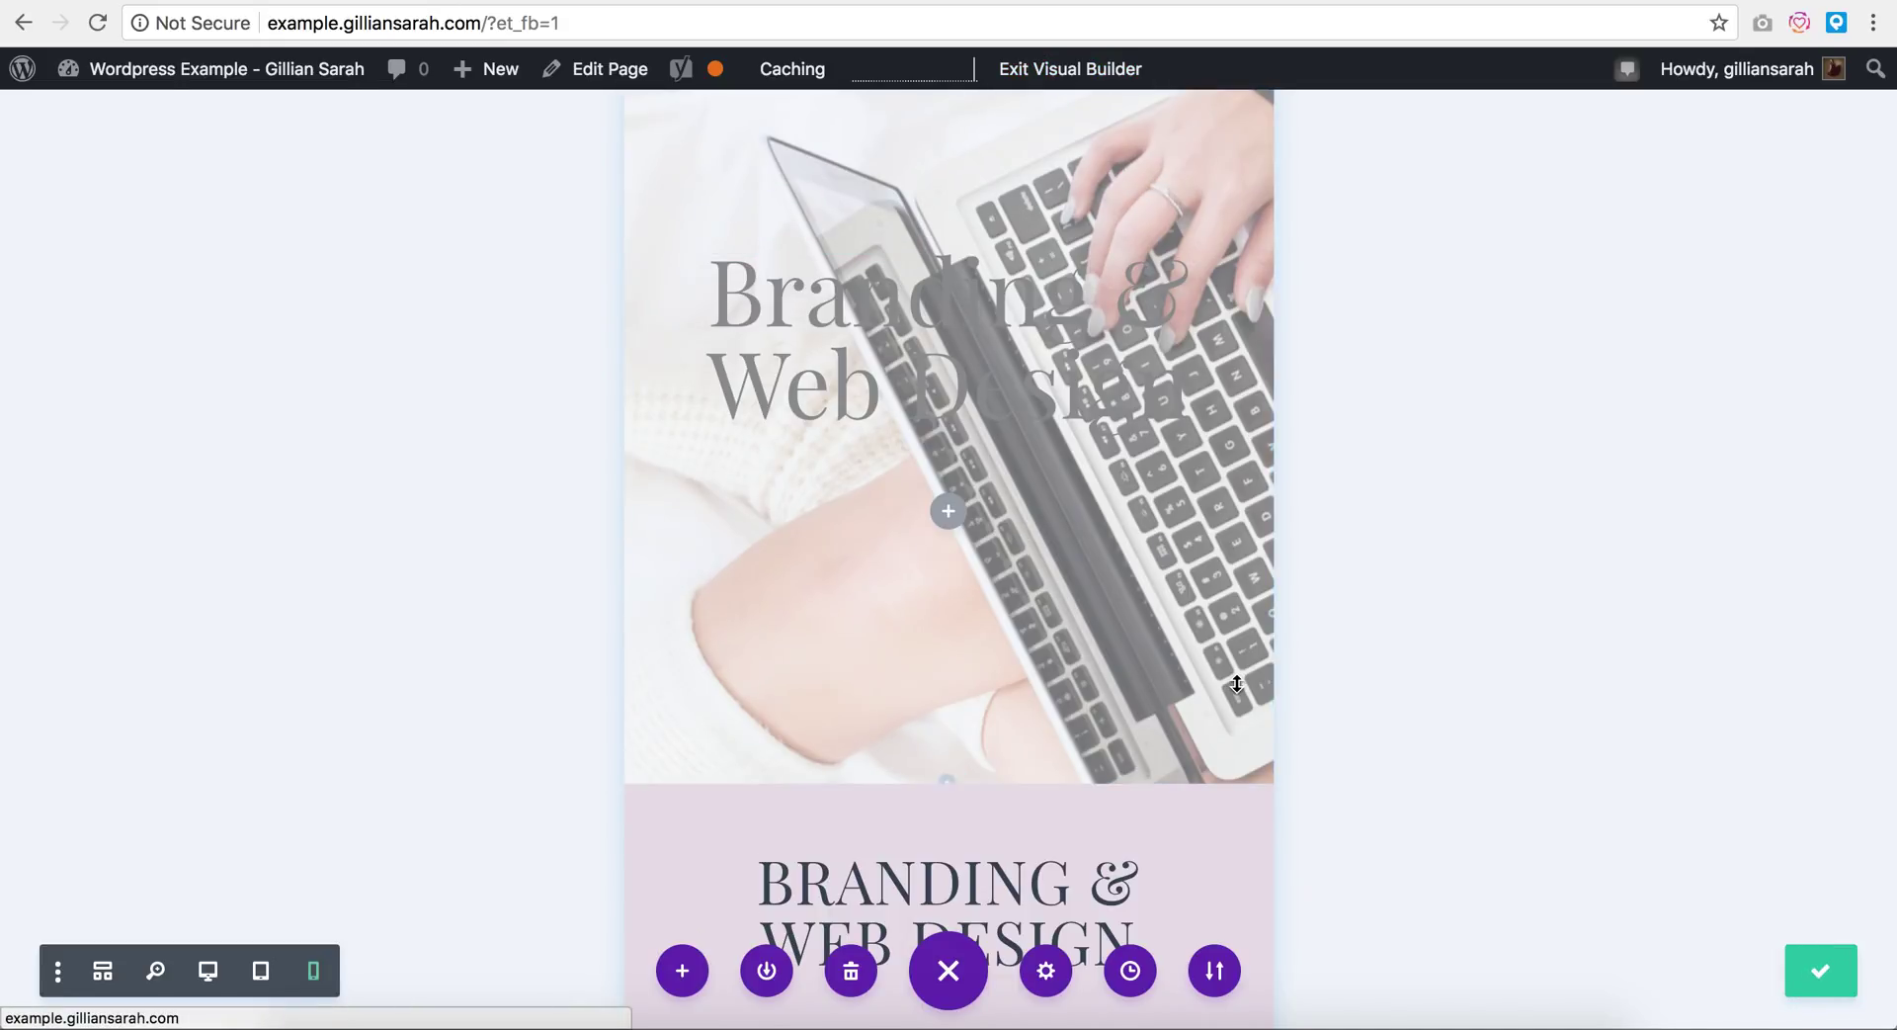
pyautogui.click(1070, 72)
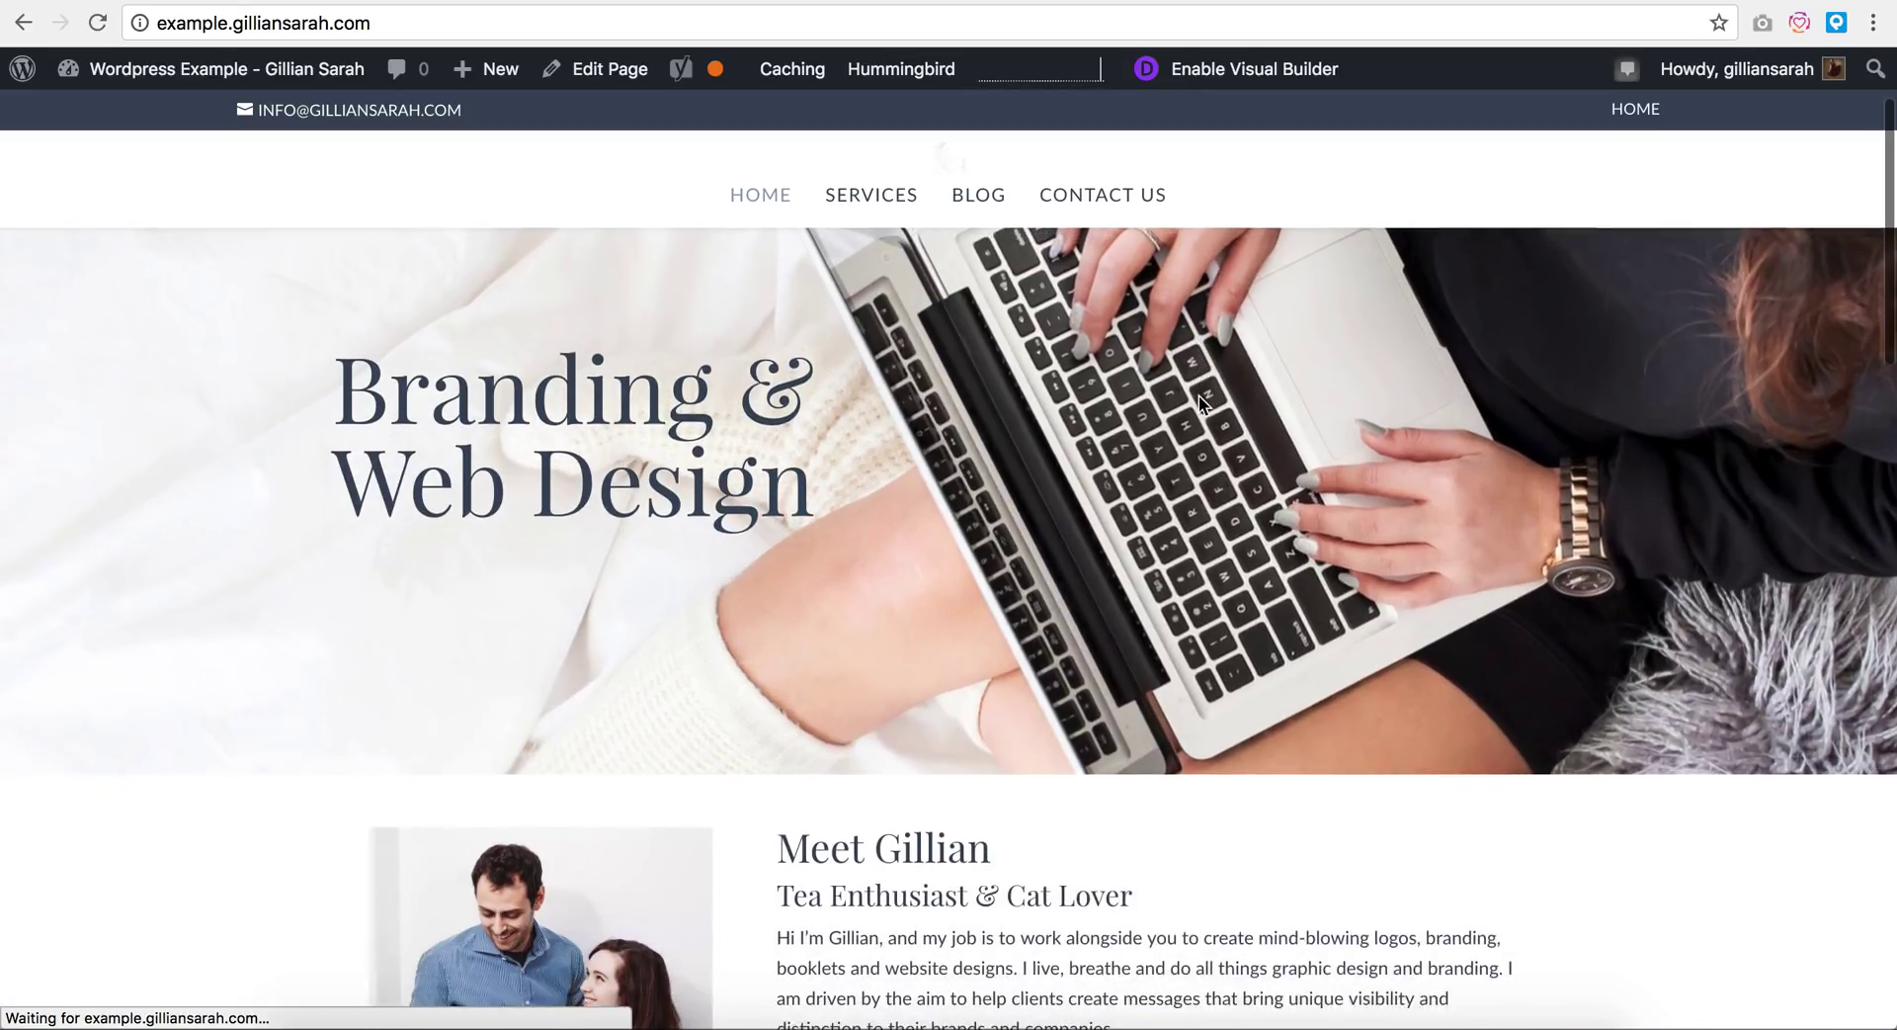
# Step: Check the live page's desktop layout from the hero section to the newsletter sign-up and return to the hero
pyautogui.scroll(-5, 1200, 395)
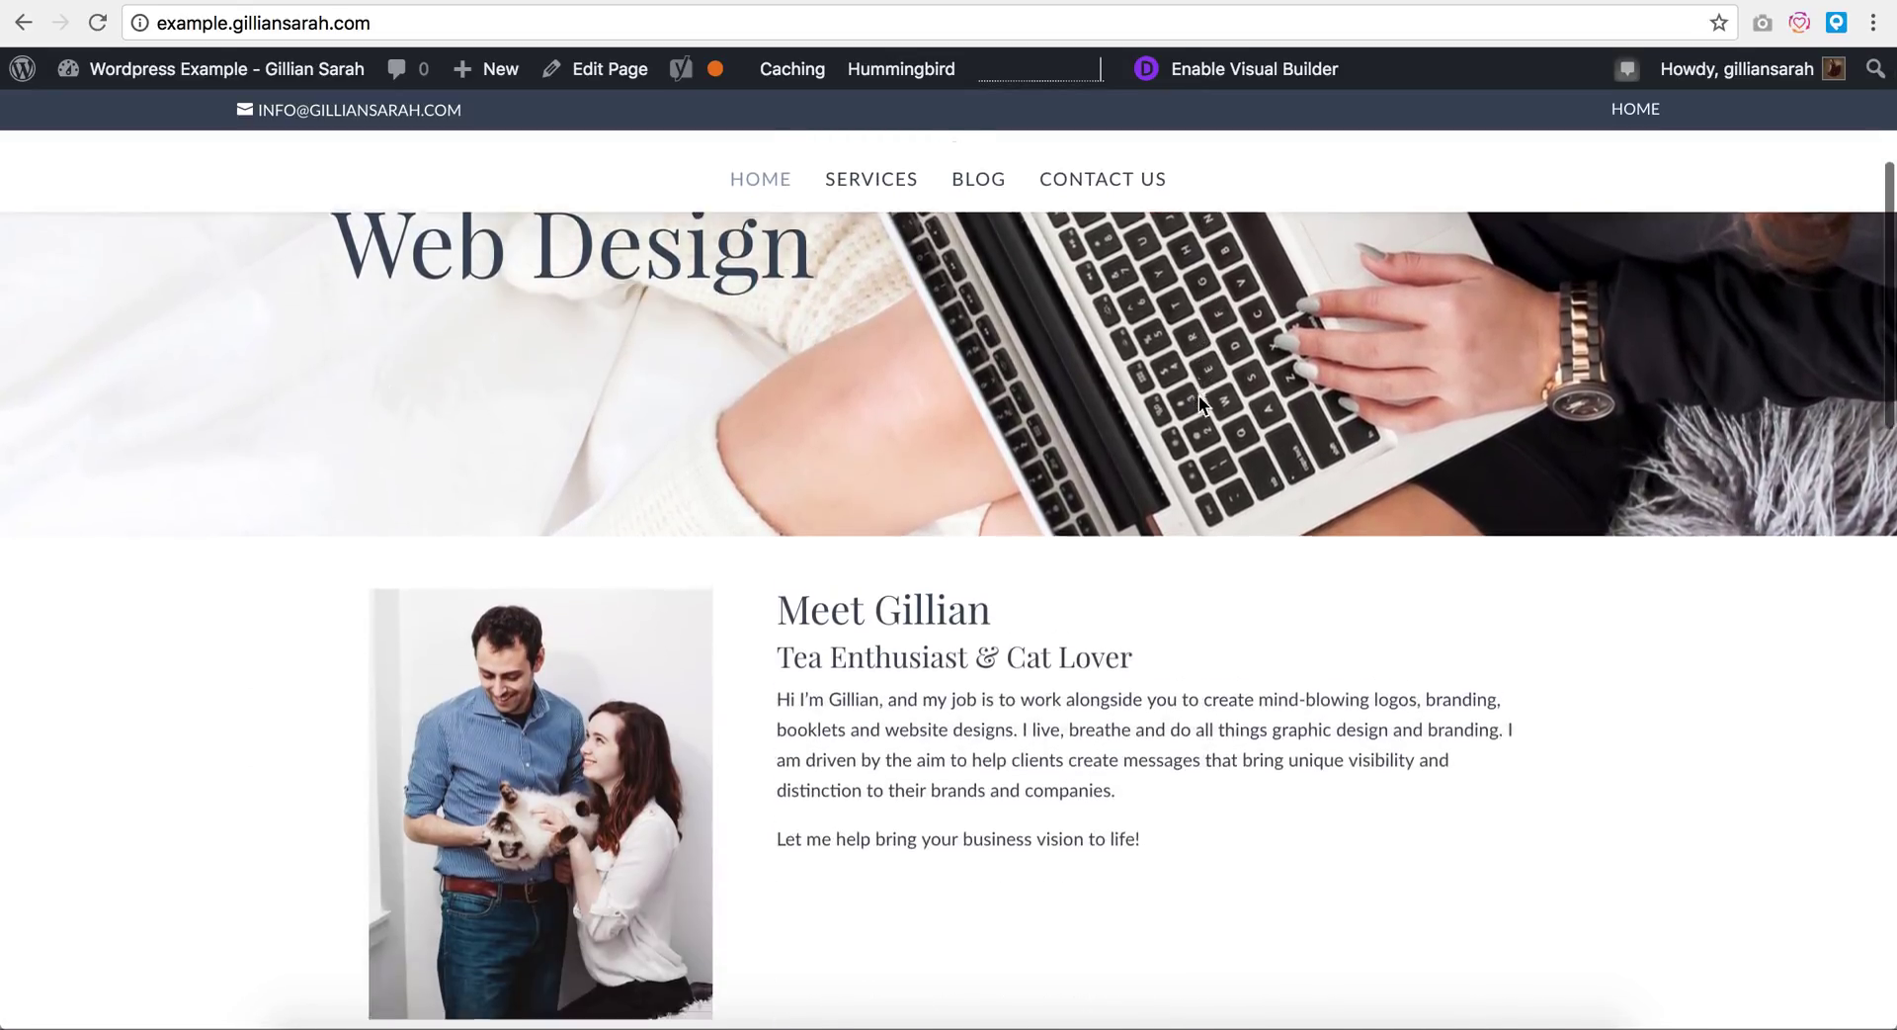
pyautogui.scroll(-9, 1154, 542)
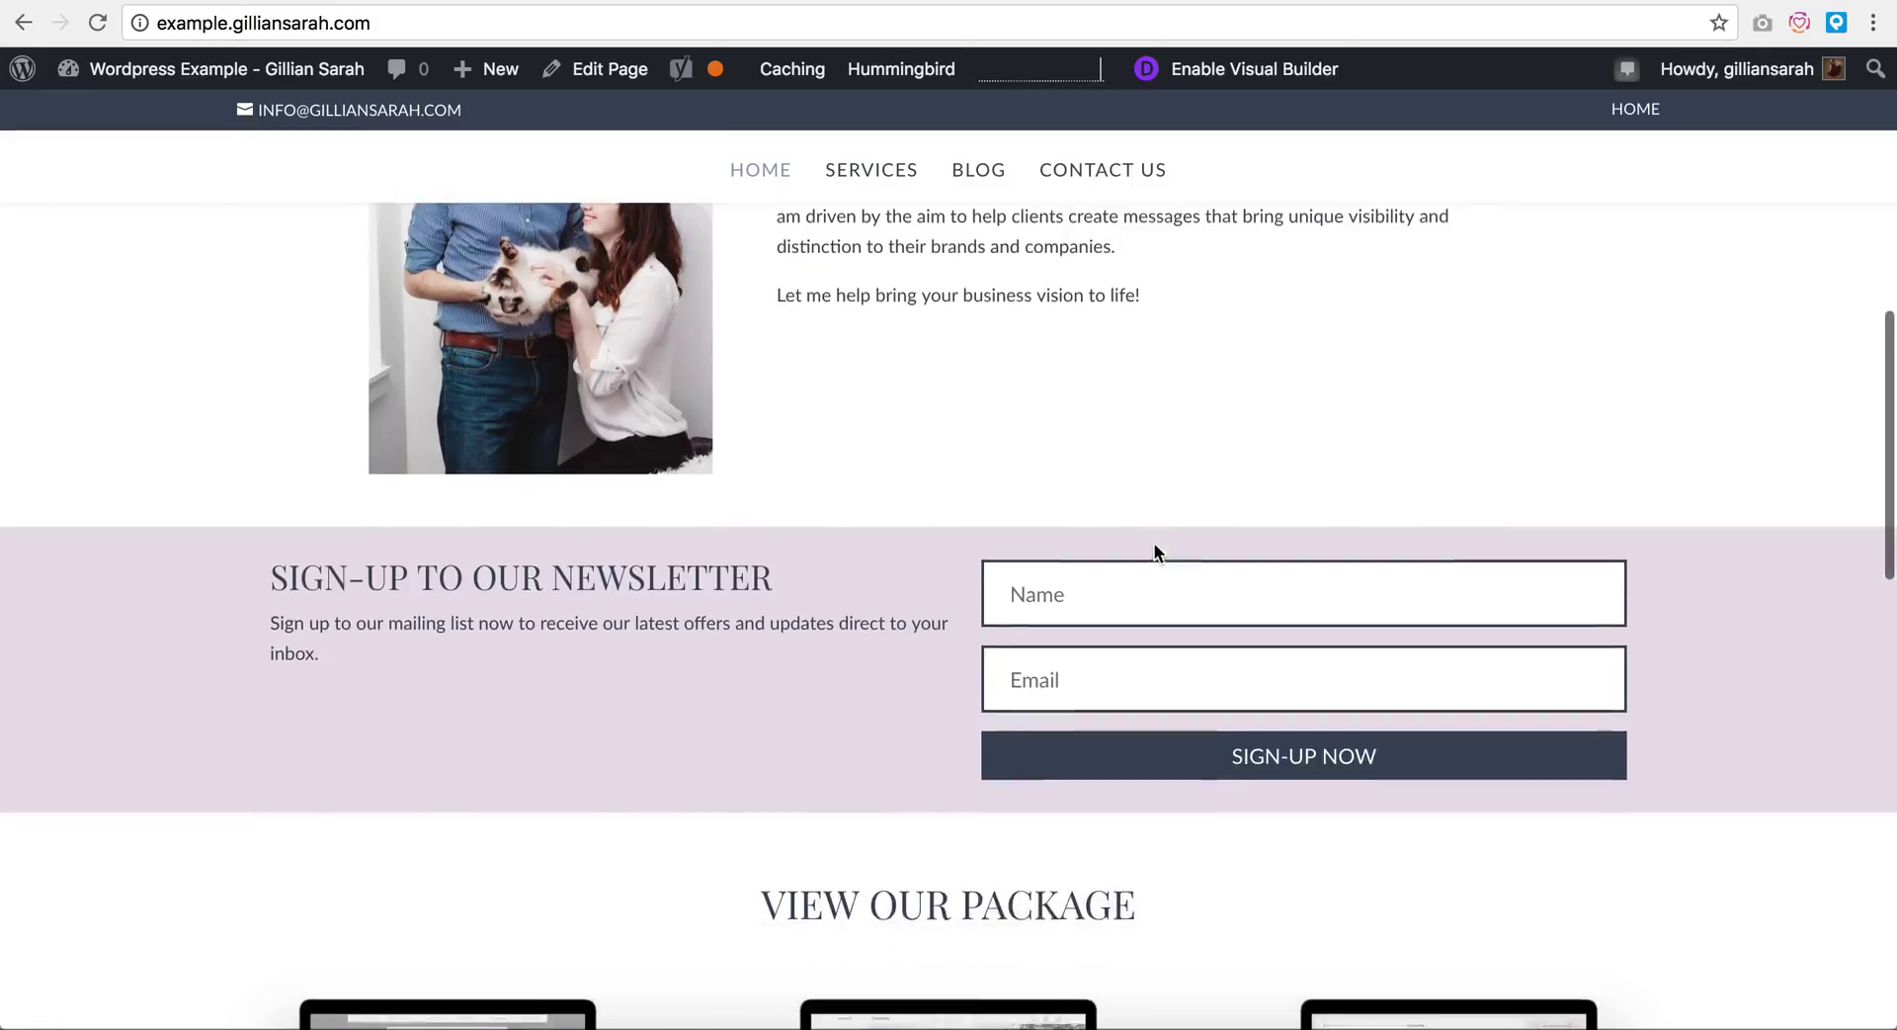
pyautogui.scroll(4, 1155, 543)
pyautogui.scroll(10, 1154, 542)
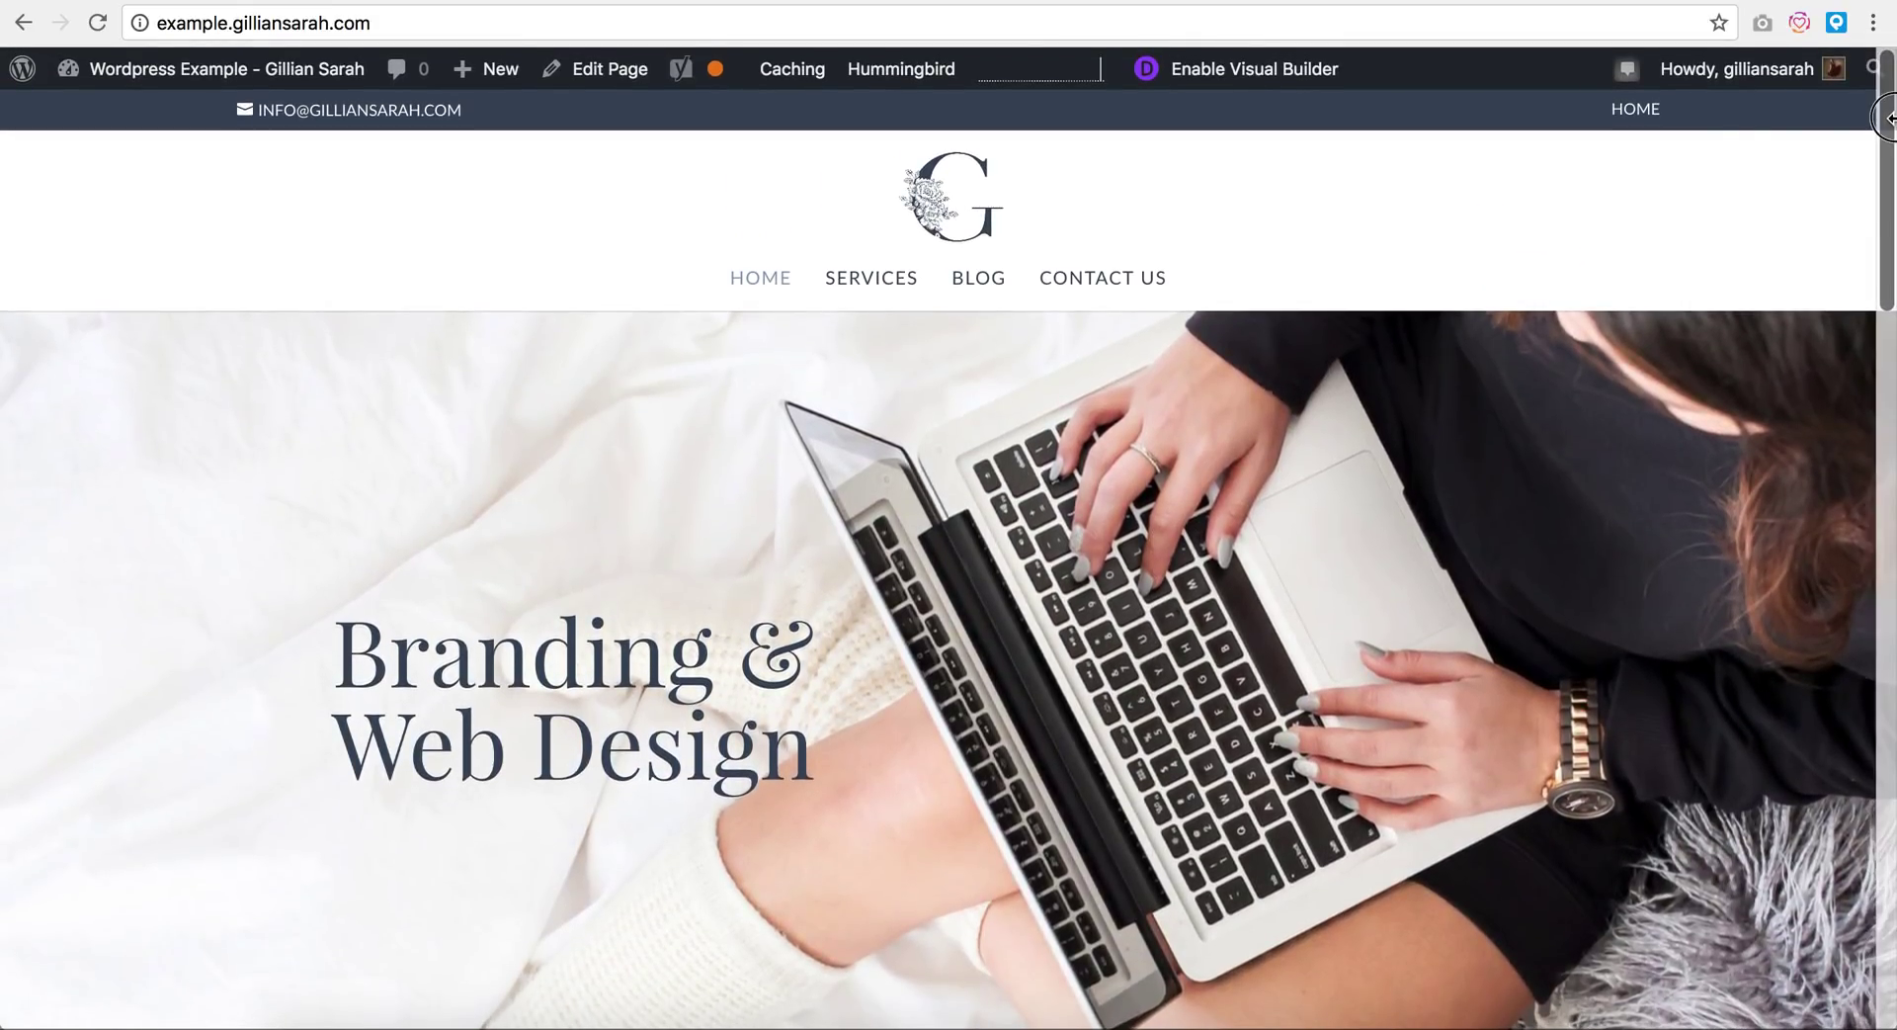
# Step: Narrow the browser window to phone width and check the replacement hero section and the couple's photo
pyautogui.moveTo(1887, 118); pyautogui.dragTo(409, 249)
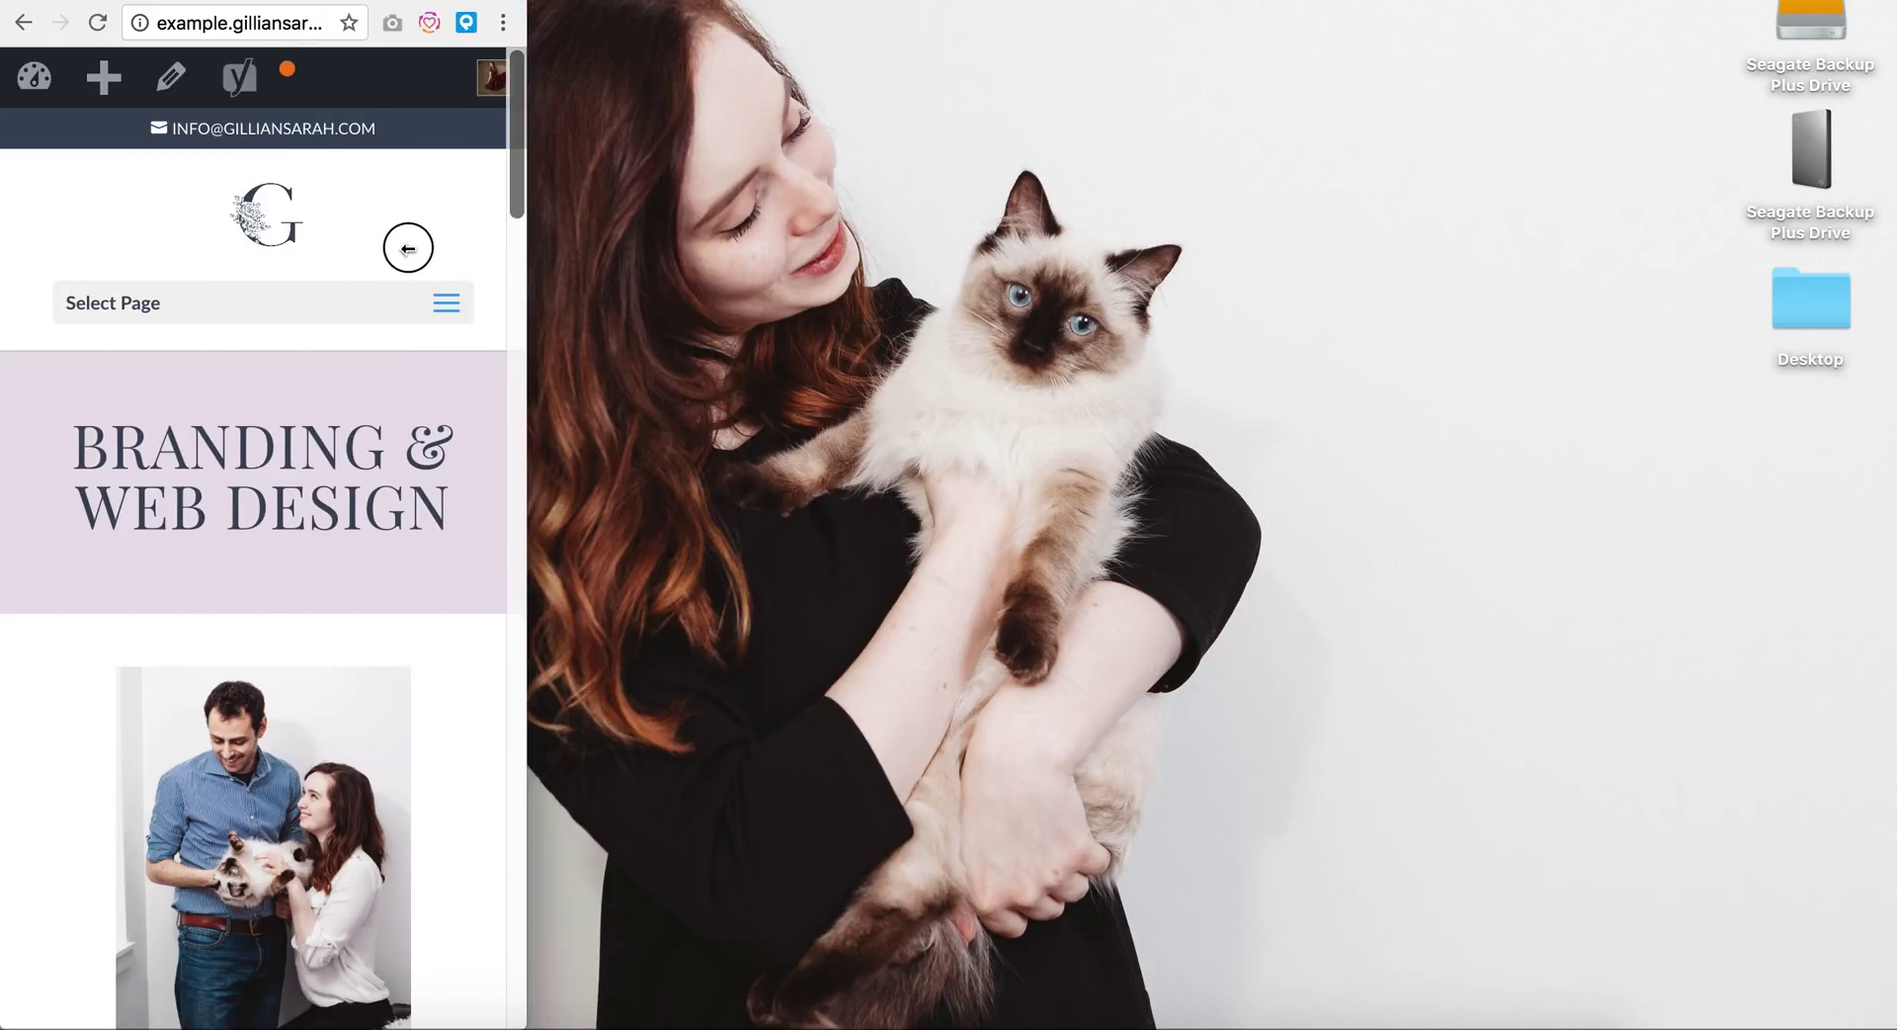
pyautogui.scroll(-5, 408, 310)
pyautogui.scroll(4, 445, 348)
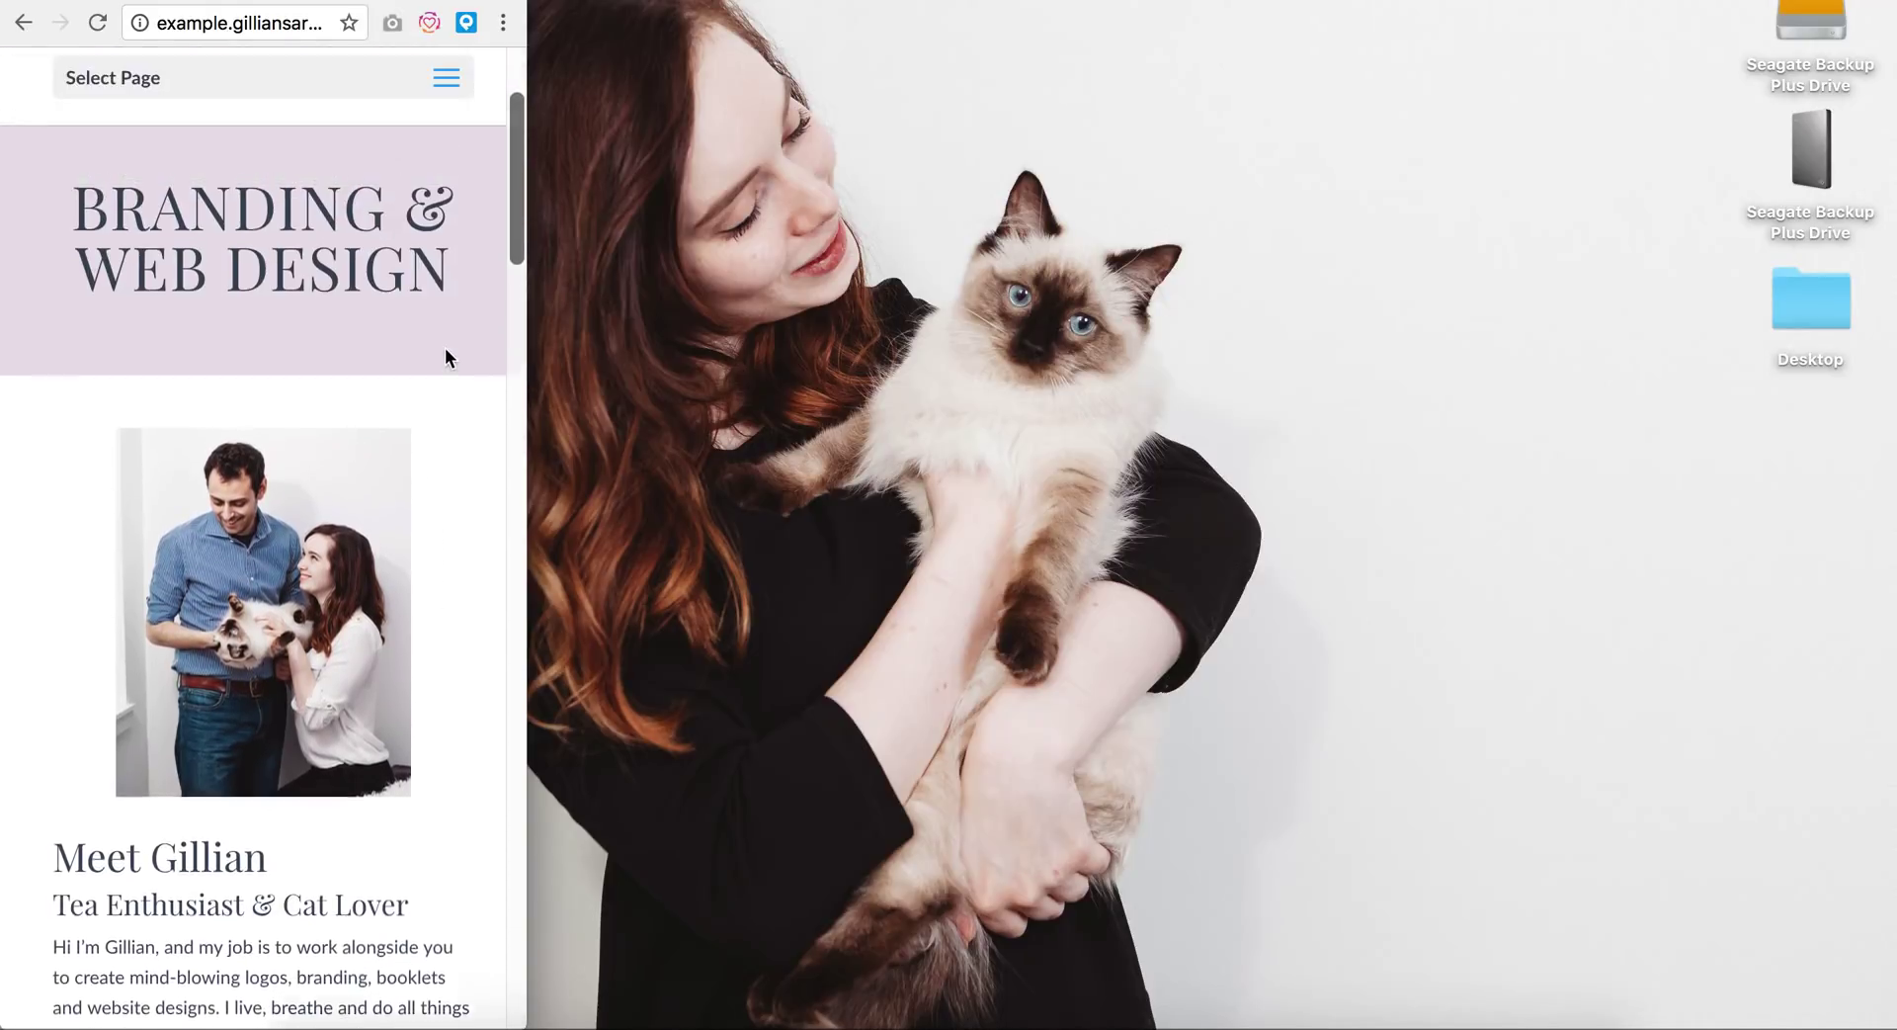
pyautogui.scroll(2, 444, 348)
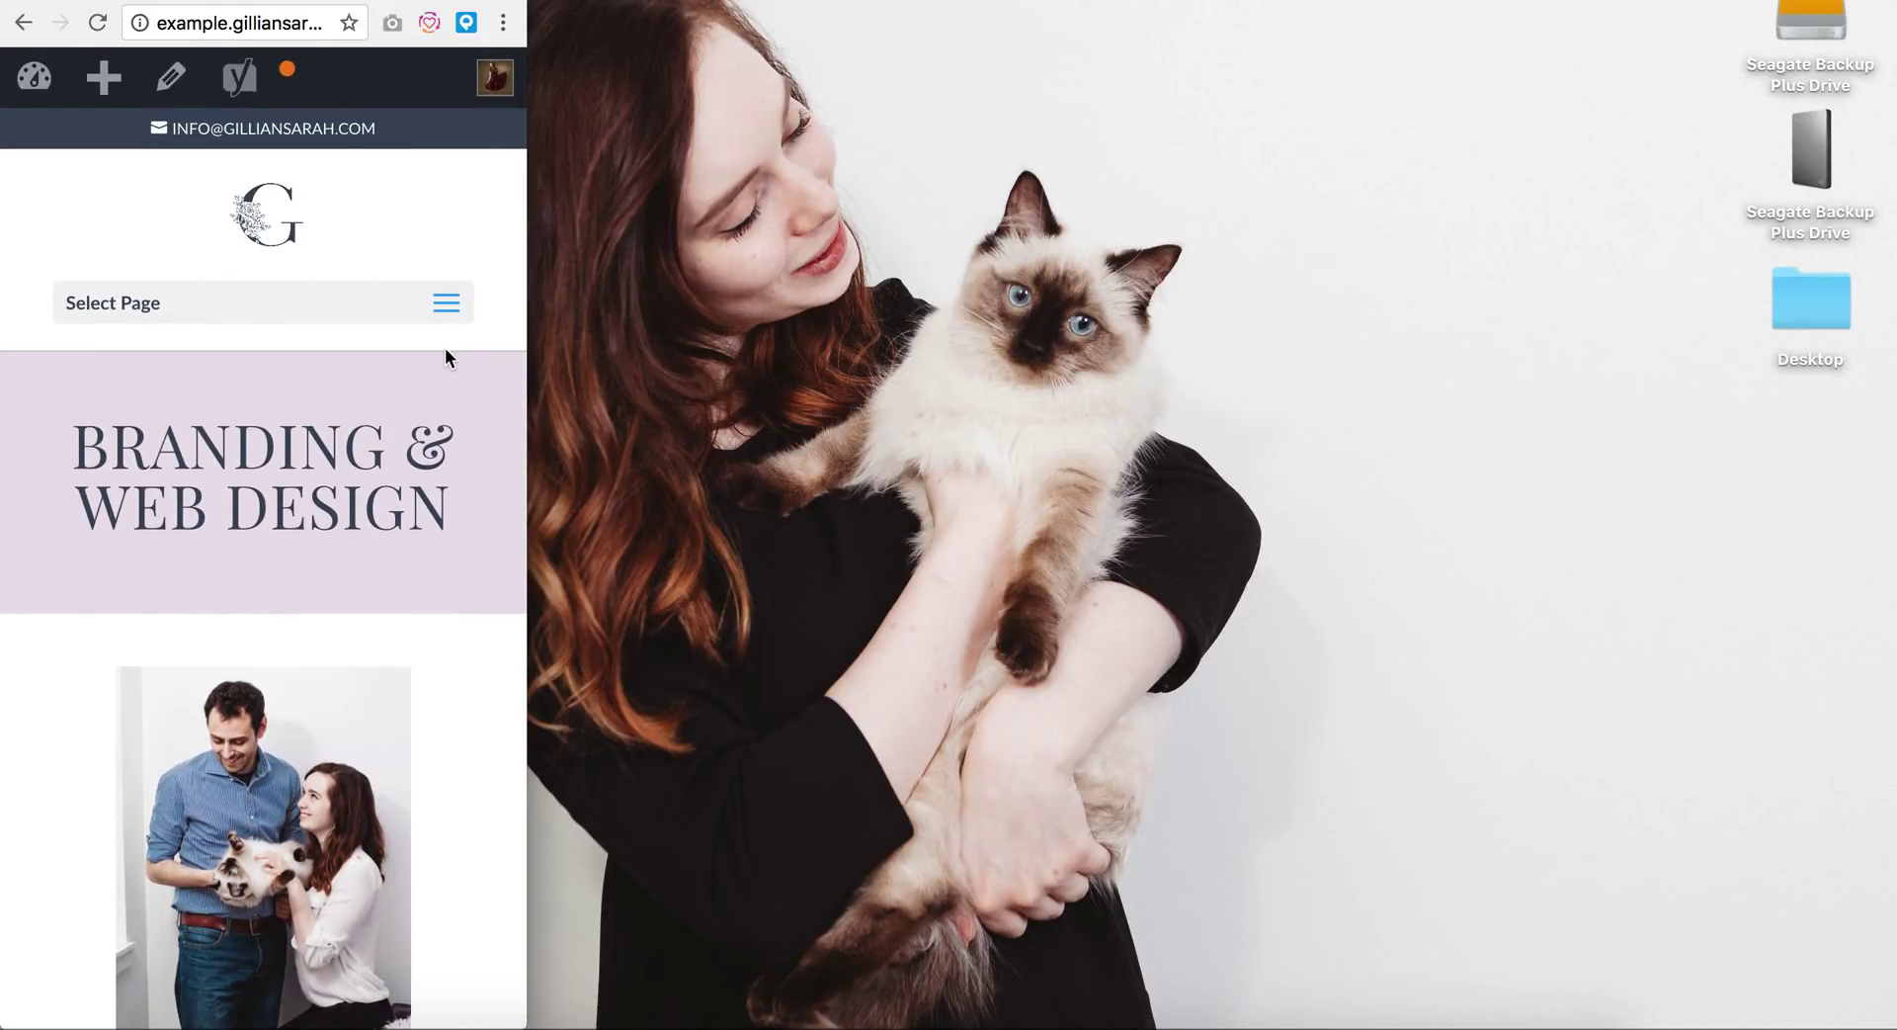
# Step: Review the introduction, newsletter, packages, contact form and footer at phone width, and restore the browser window to full desktop width
pyautogui.scroll(-7, 445, 357)
pyautogui.scroll(-8, 444, 357)
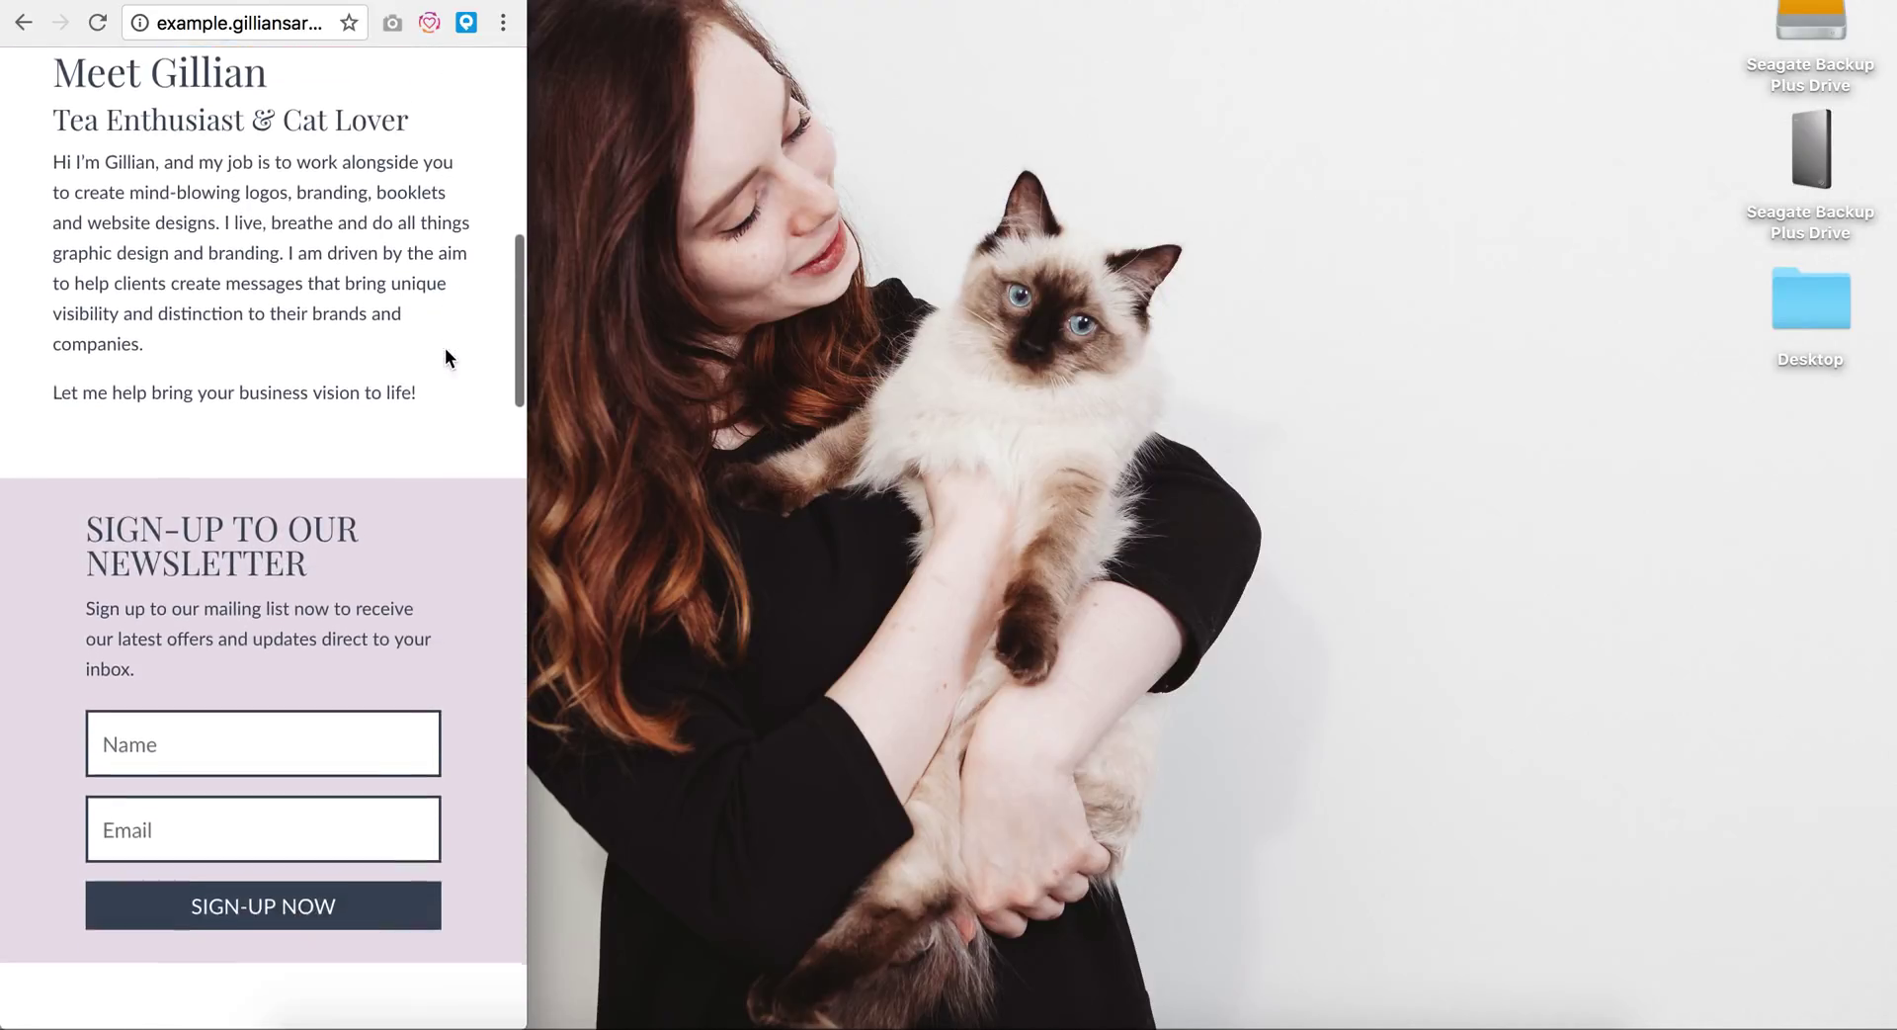
pyautogui.scroll(-10, 445, 356)
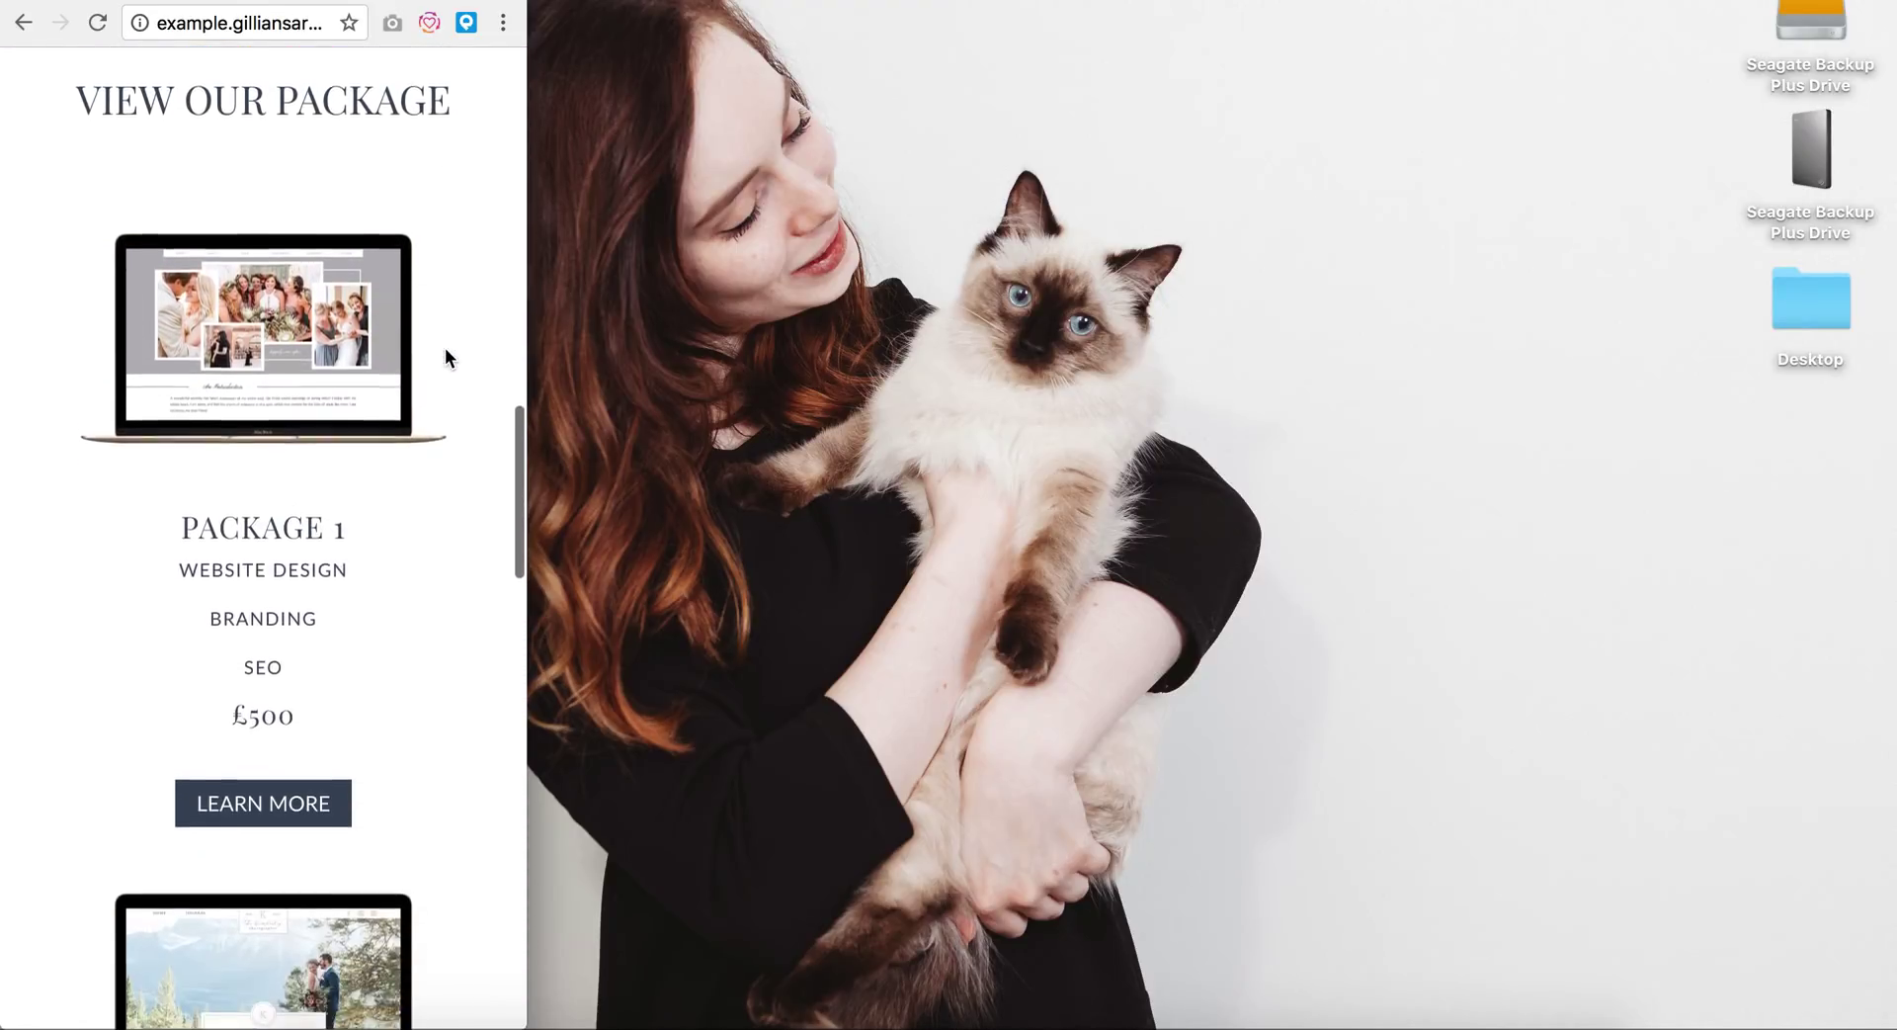
pyautogui.scroll(-8, 445, 356)
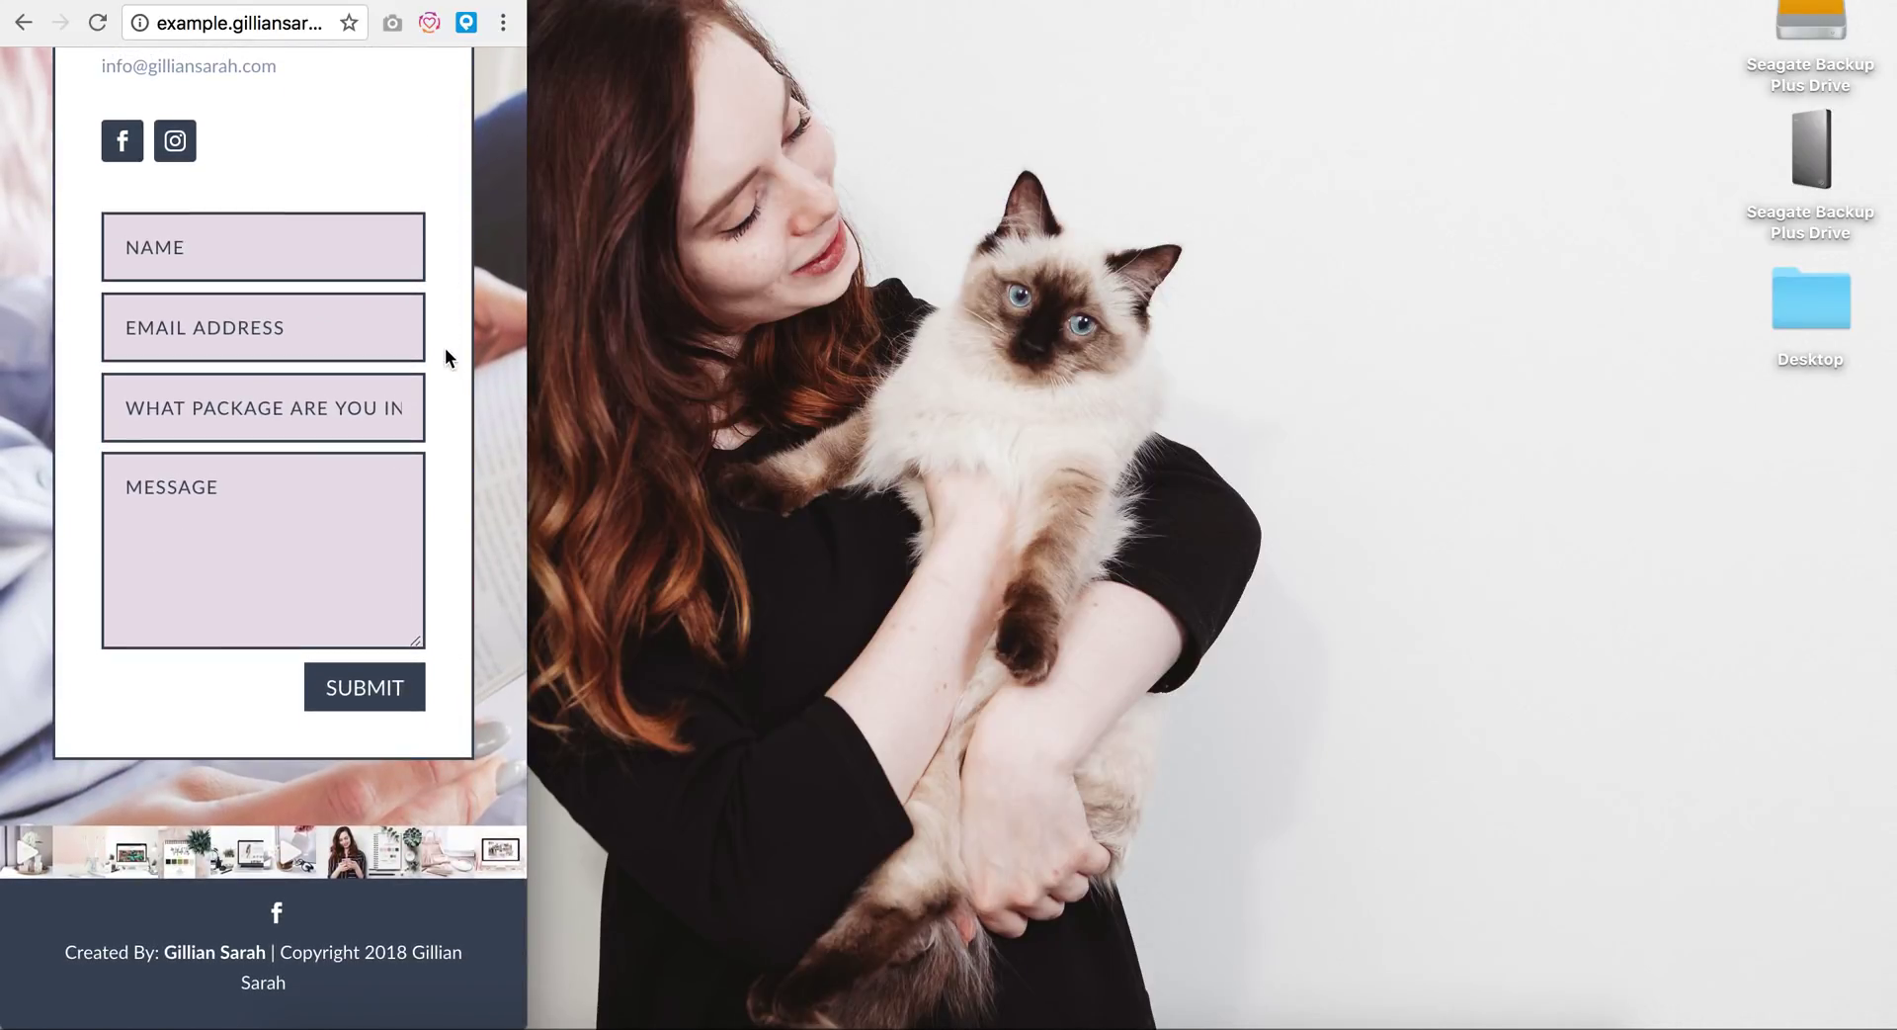
pyautogui.scroll(10, 445, 347)
pyautogui.scroll(15, 445, 354)
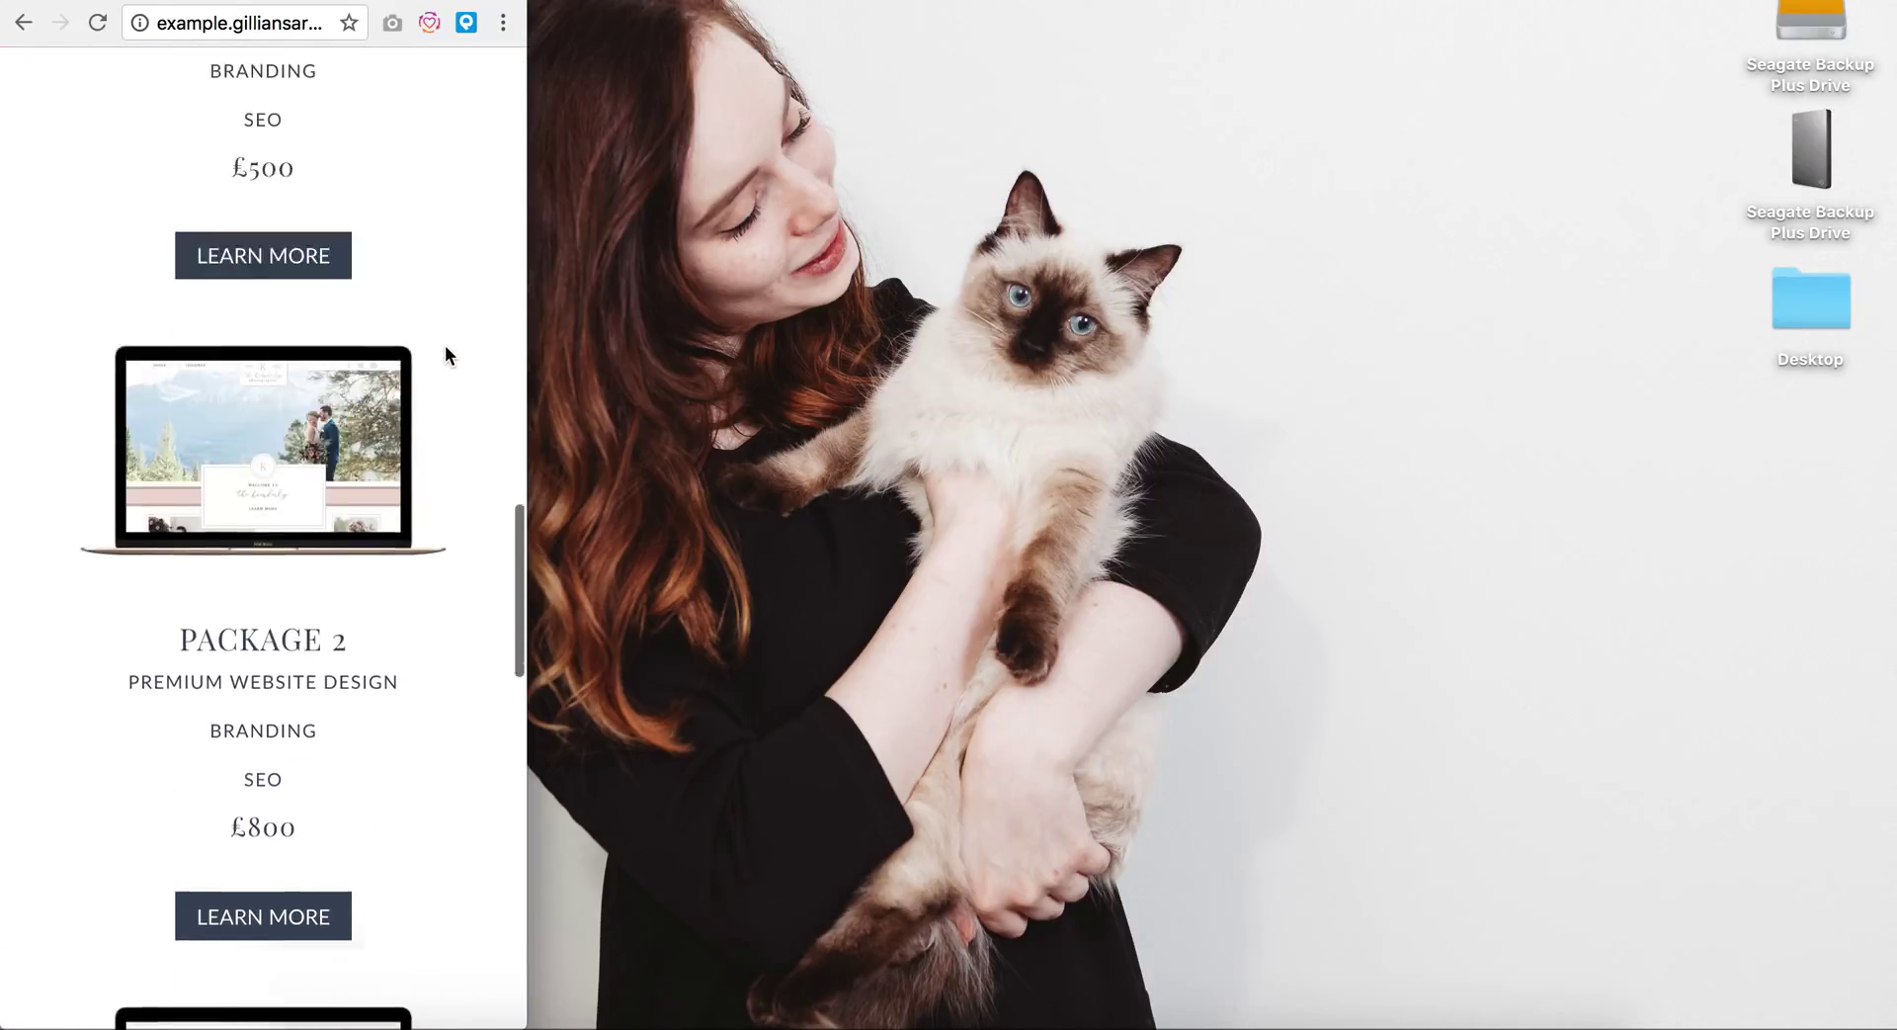
pyautogui.moveTo(534, 101); pyautogui.dragTo(1886, 191)
pyautogui.scroll(-4, 1018, 590)
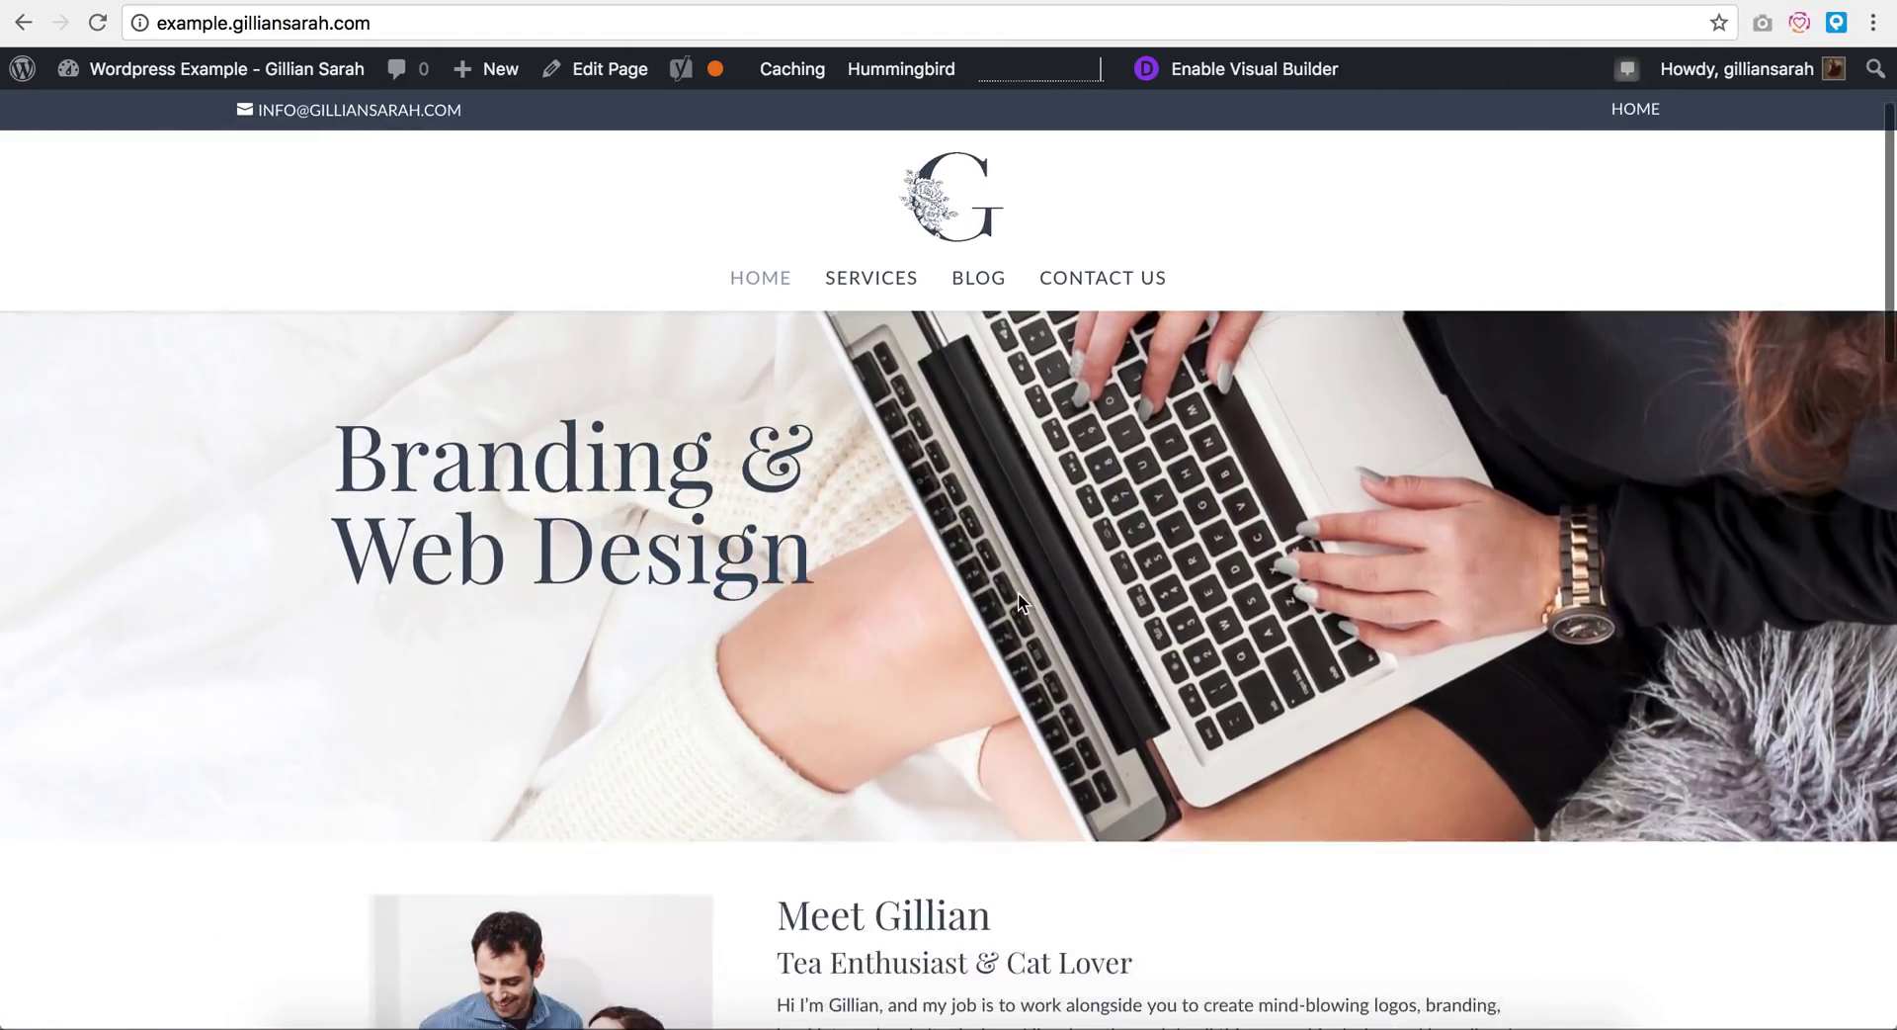